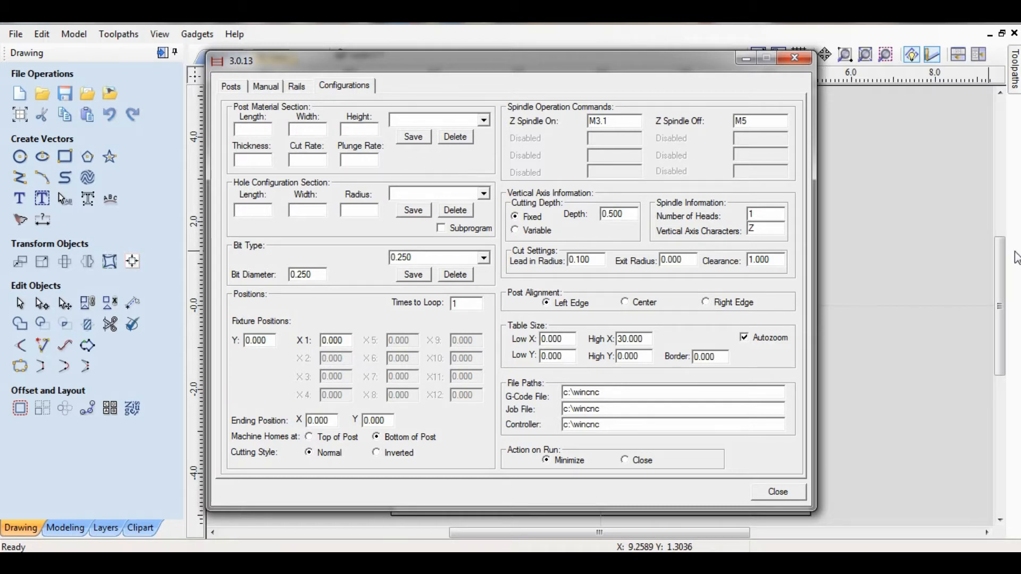
# Capture the browser view of the Vinyl Fence Profile 2"x3-1/2" Lattice Rail drawing and return to the blank drawing.
pyautogui.click(872, 265)
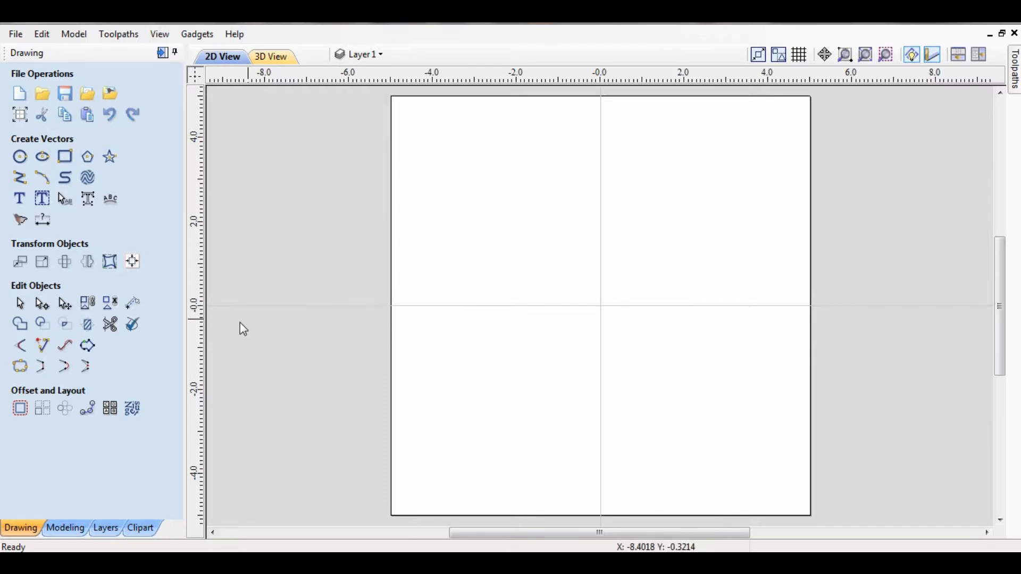
pyautogui.click(91, 497)
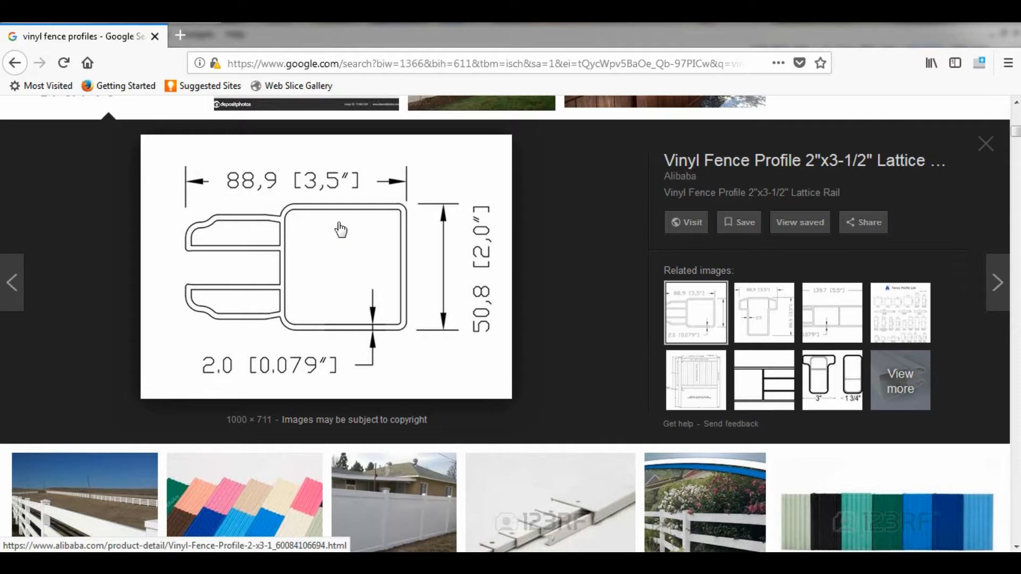
pyautogui.click(956, 25)
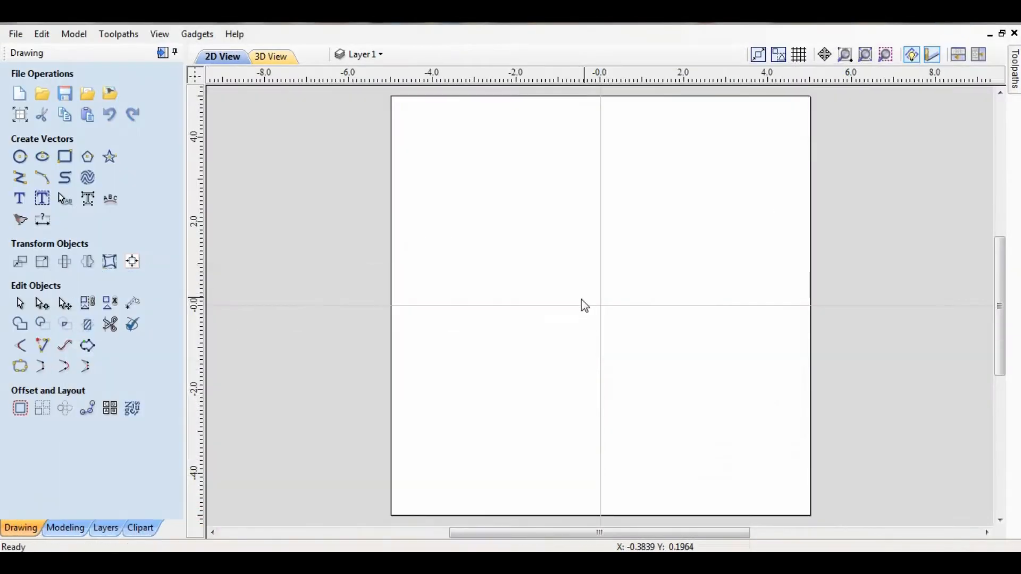
# Paste the captured fence profile image into the drawing.
pyautogui.click(552, 274)
pyautogui.click(41, 33)
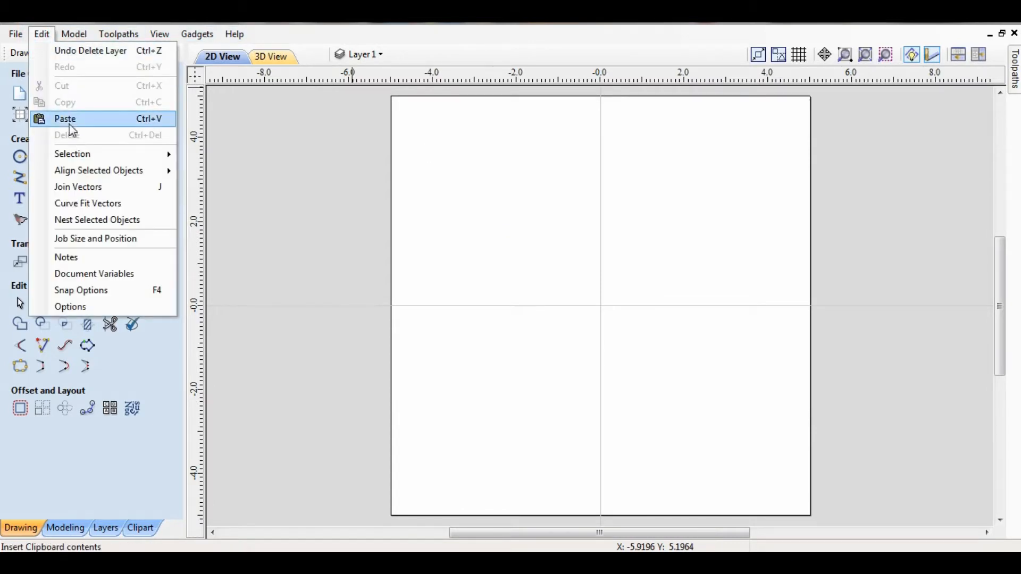
pyautogui.click(68, 119)
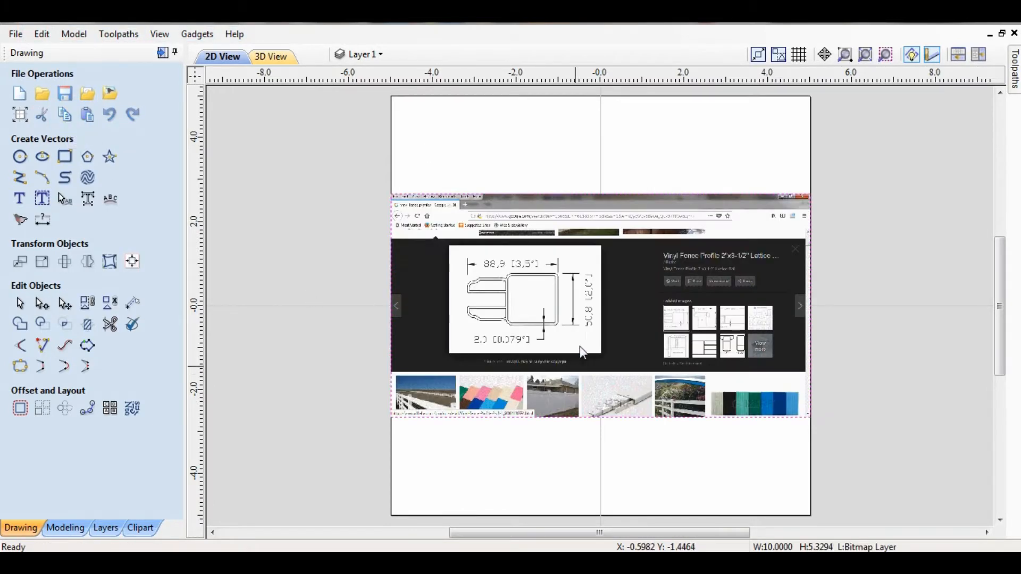
# Set up a bitmap trace of the pasted image using color tracing with 16 colors, fitting vectors to white only.
pyautogui.scroll(3, 509, 279)
pyautogui.scroll(2, 510, 286)
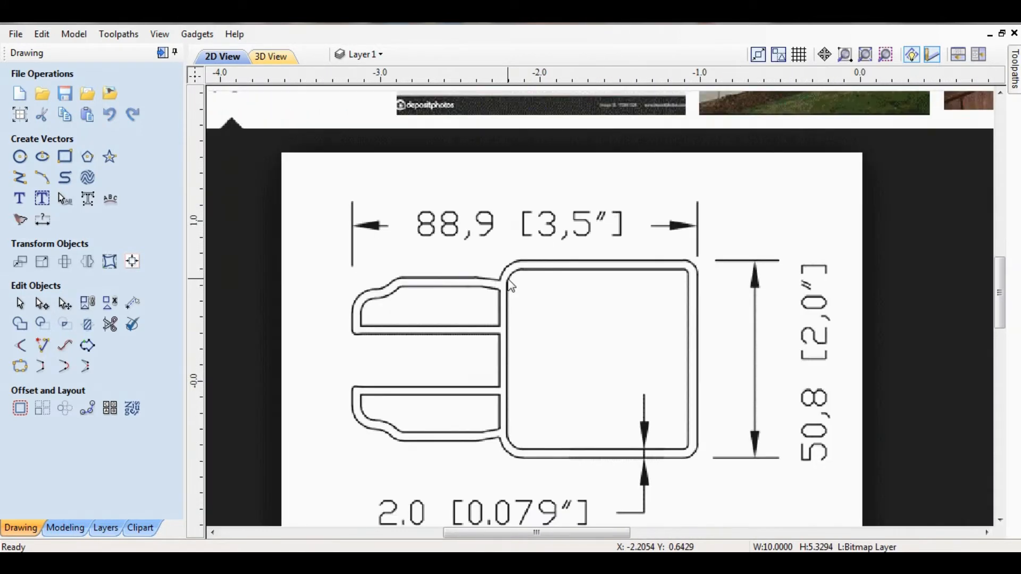
pyautogui.scroll(1, 517, 291)
pyautogui.scroll(-1, 519, 290)
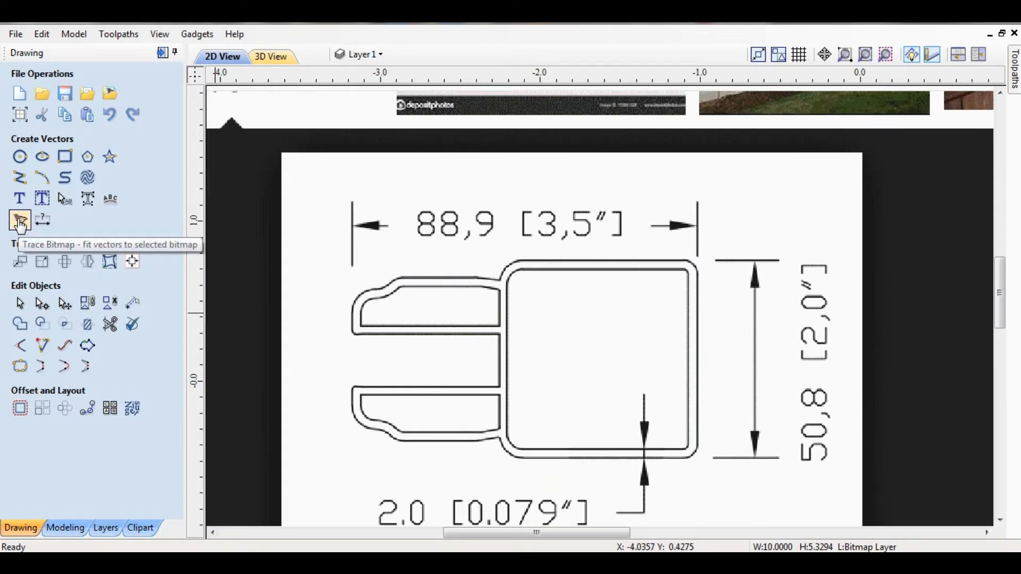
pyautogui.click(20, 226)
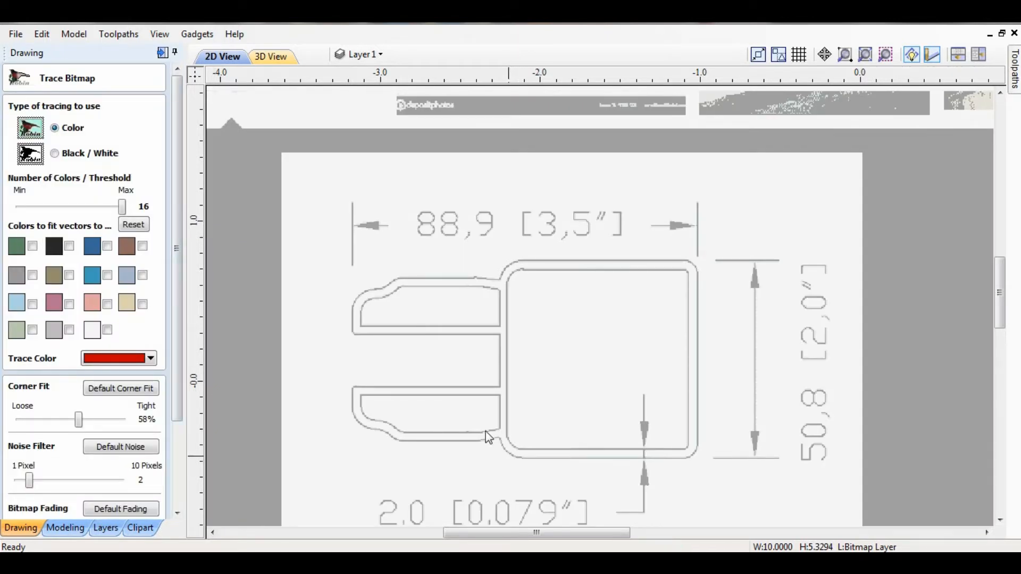
pyautogui.click(55, 154)
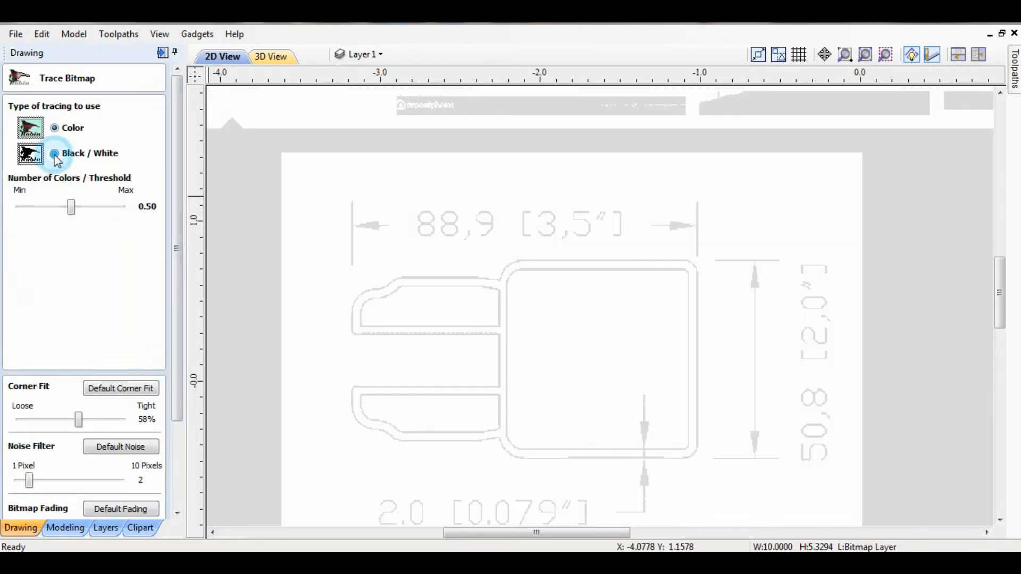
pyautogui.click(55, 128)
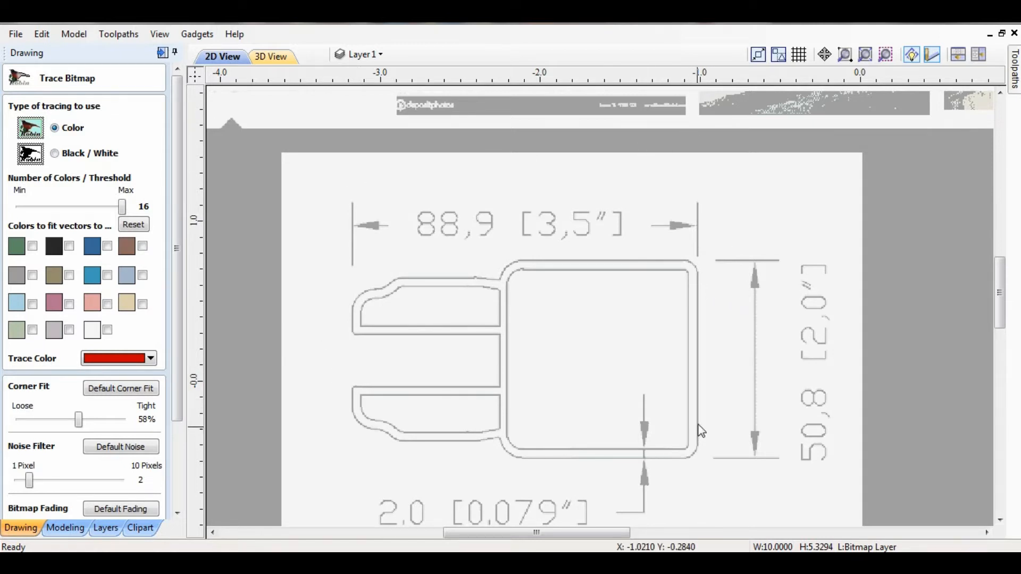
pyautogui.click(108, 330)
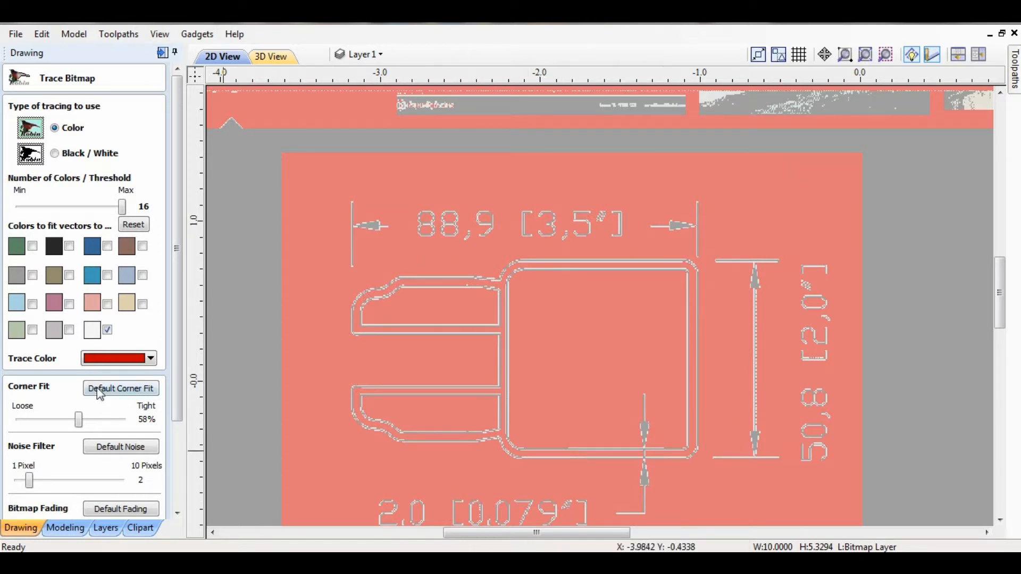
# Preview and apply the bitmap trace with grouped vectors, and delete the source bitmap.
pyautogui.moveTo(174, 390); pyautogui.dragTo(183, 485)
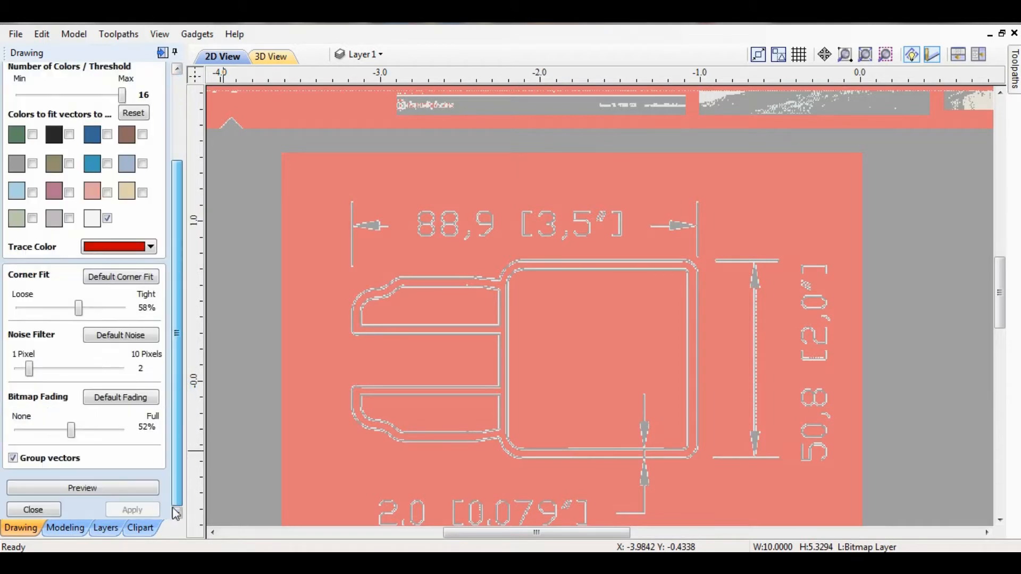
pyautogui.click(61, 489)
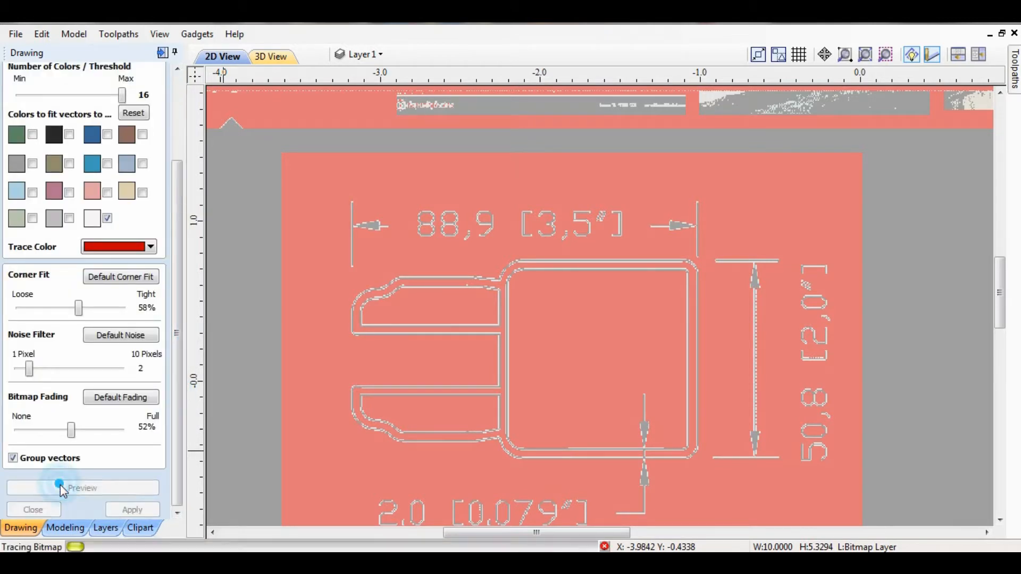
pyautogui.click(132, 510)
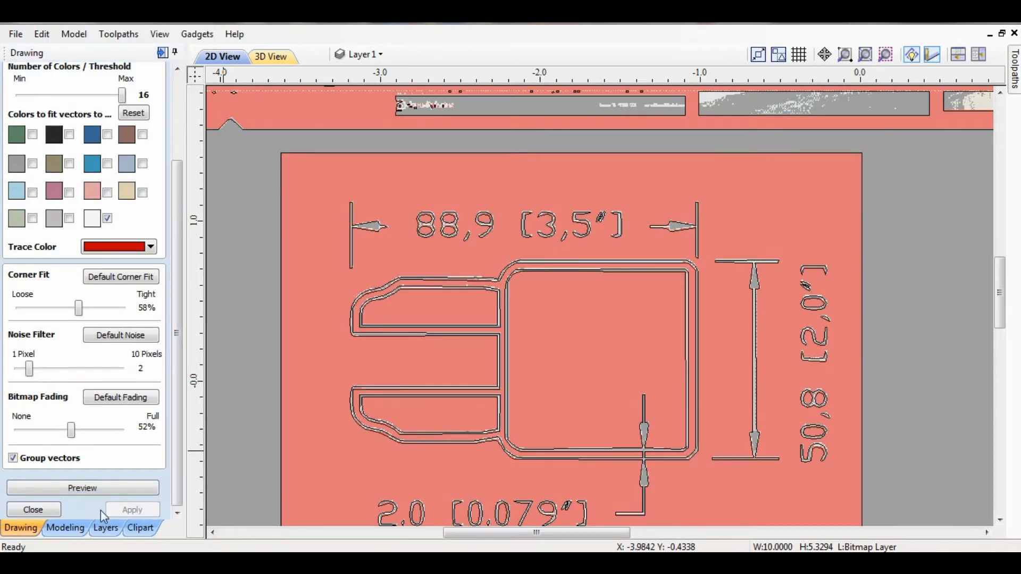
pyautogui.click(34, 510)
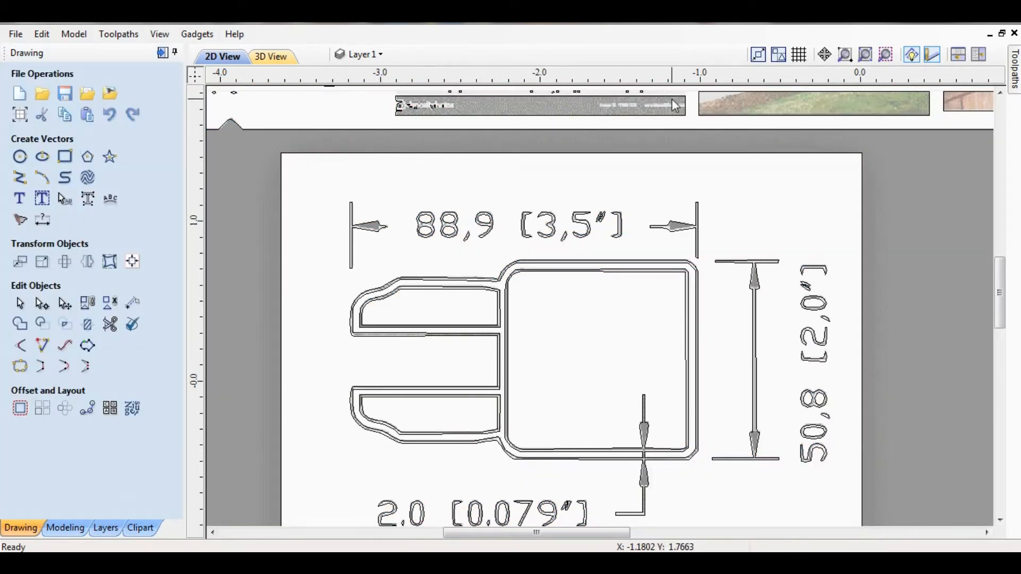
pyautogui.click(849, 109)
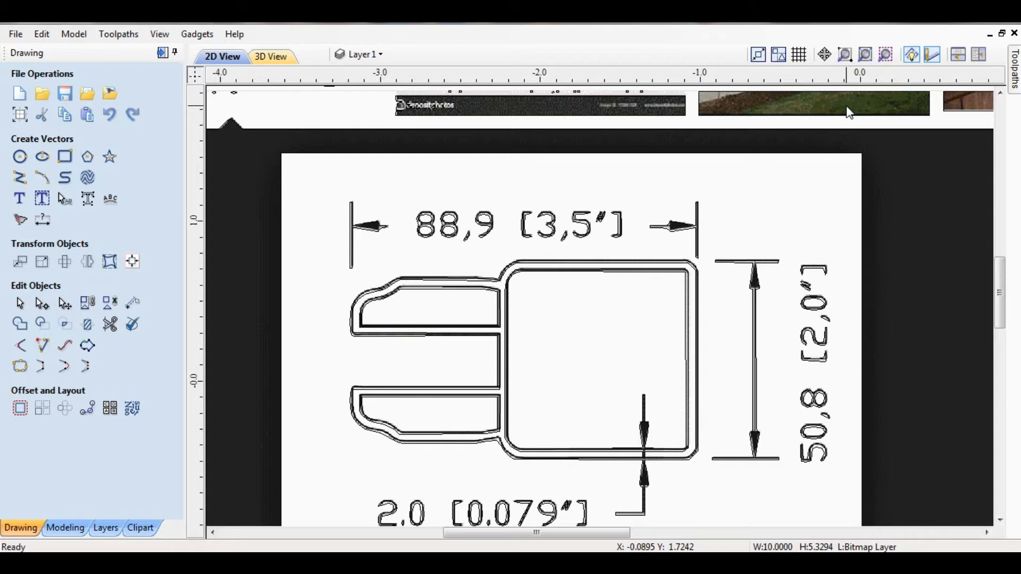
pyautogui.press('Delete')
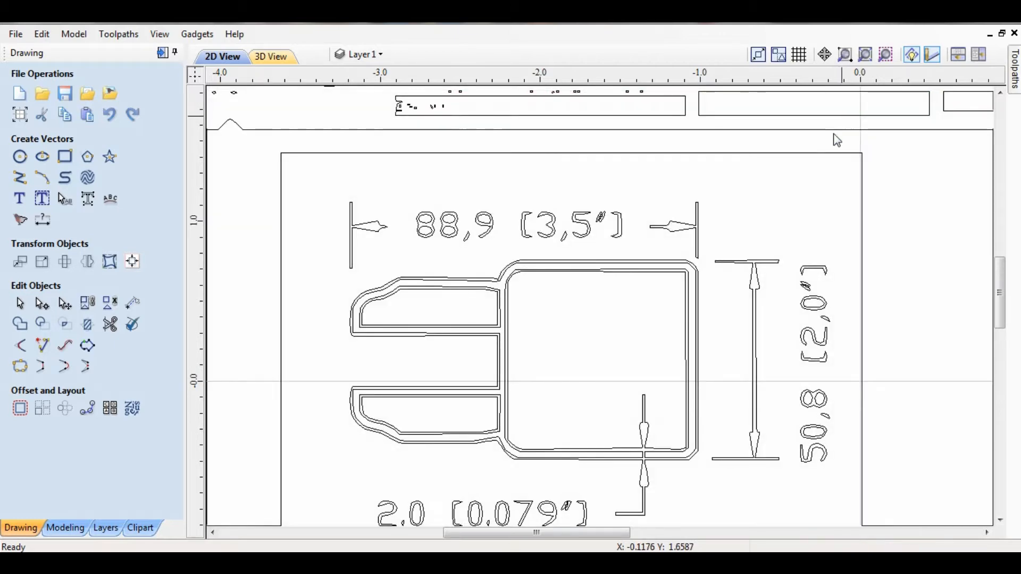
# Ungroup the traced vectors back onto their original object layers and clear the selection.
pyautogui.scroll(1, 581, 479)
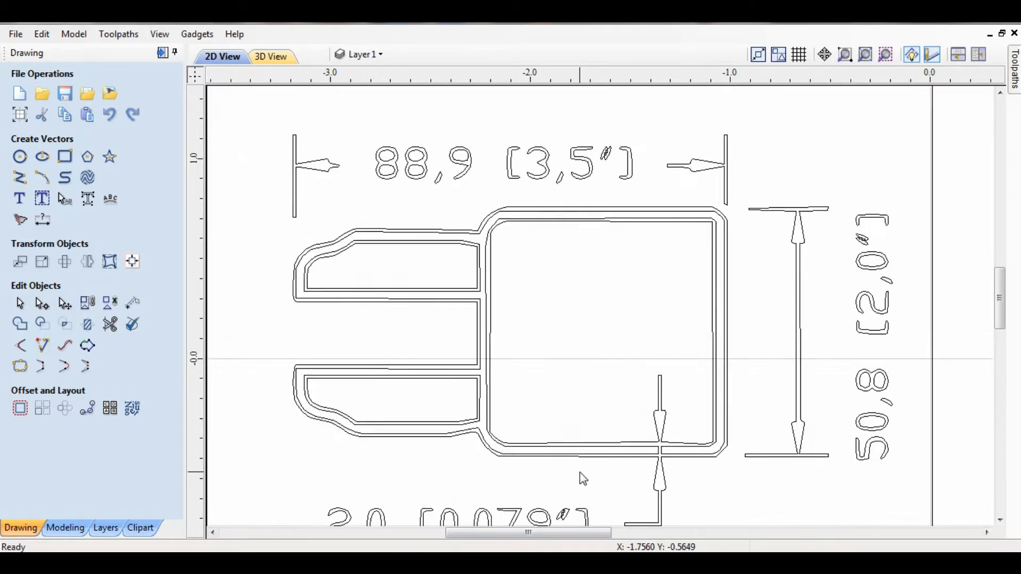
pyautogui.scroll(2, 579, 472)
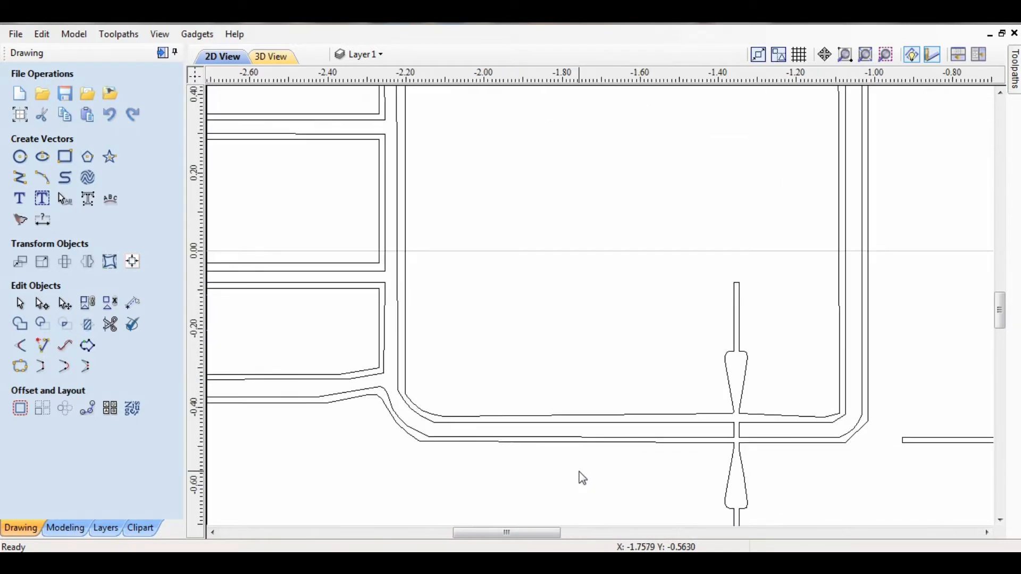
pyautogui.click(595, 441)
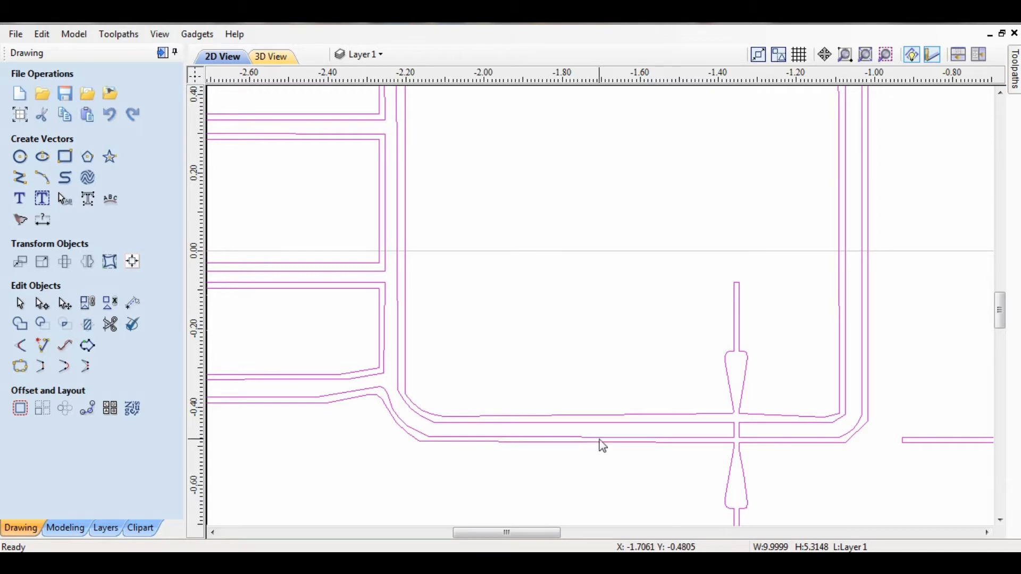
pyautogui.rightClick(599, 450)
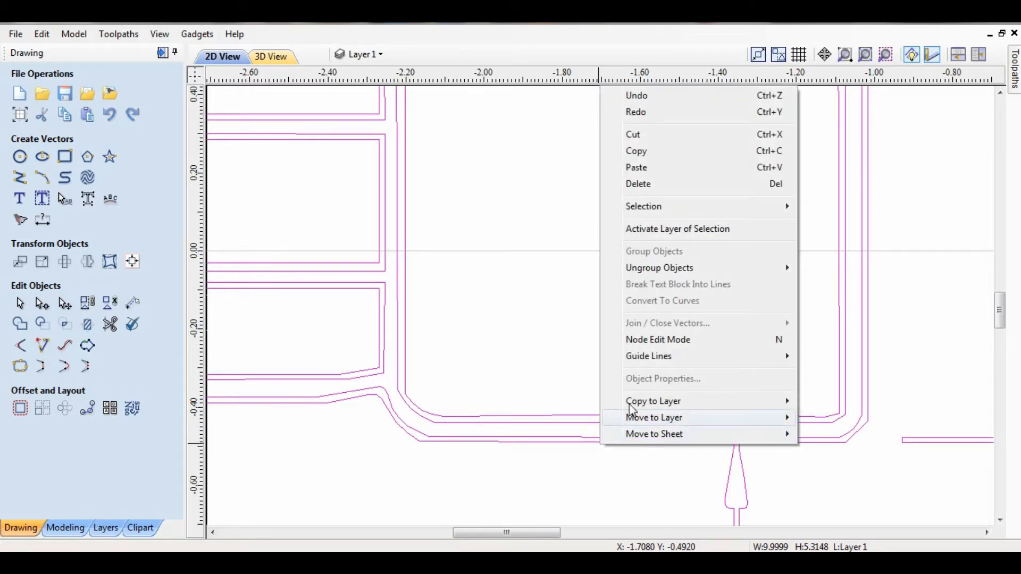
pyautogui.moveTo(670, 279)
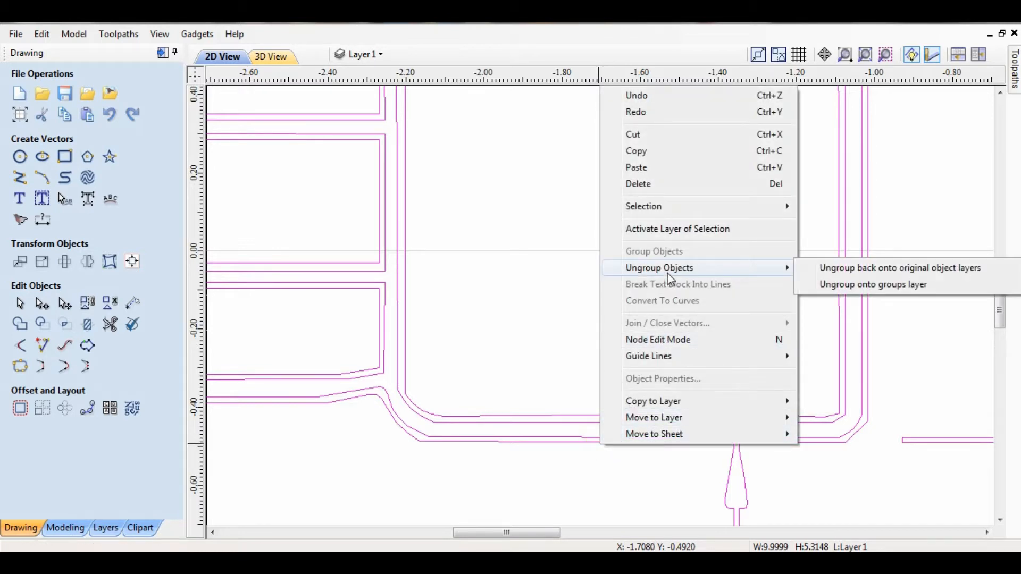
pyautogui.click(838, 268)
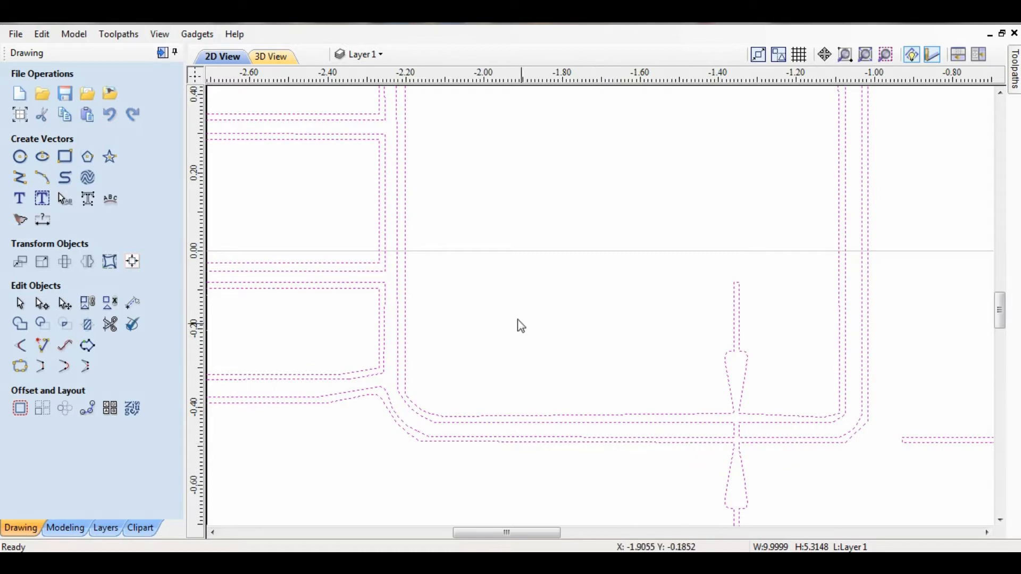
pyautogui.click(484, 276)
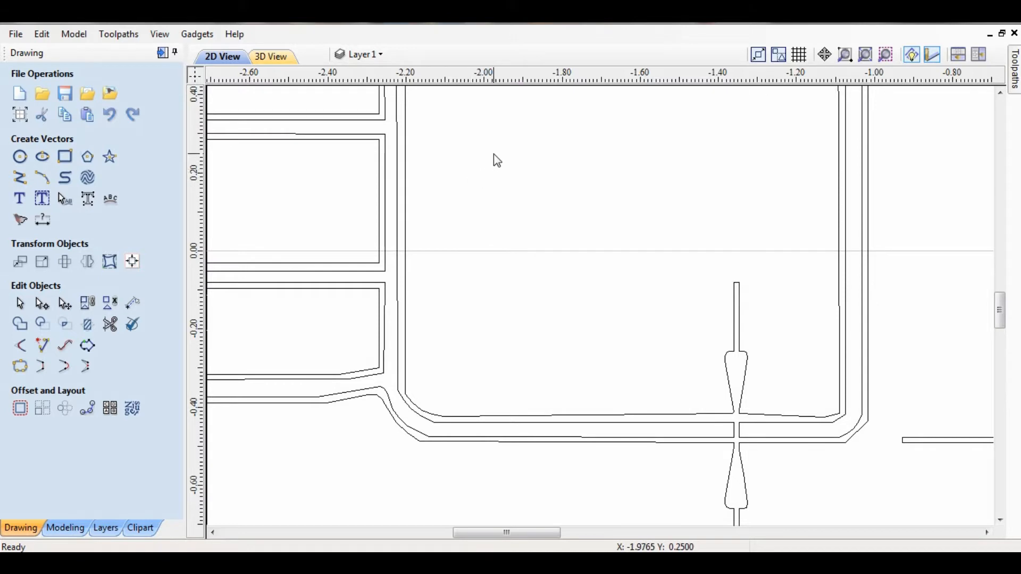
pyautogui.moveTo(496, 151); pyautogui.dragTo(319, 325)
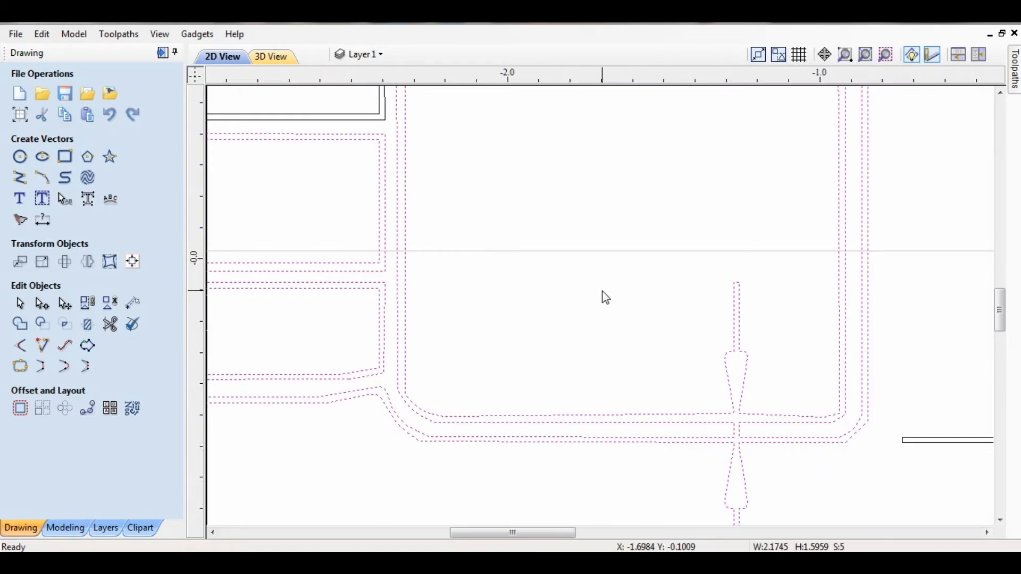
pyautogui.scroll(-2, 605, 298)
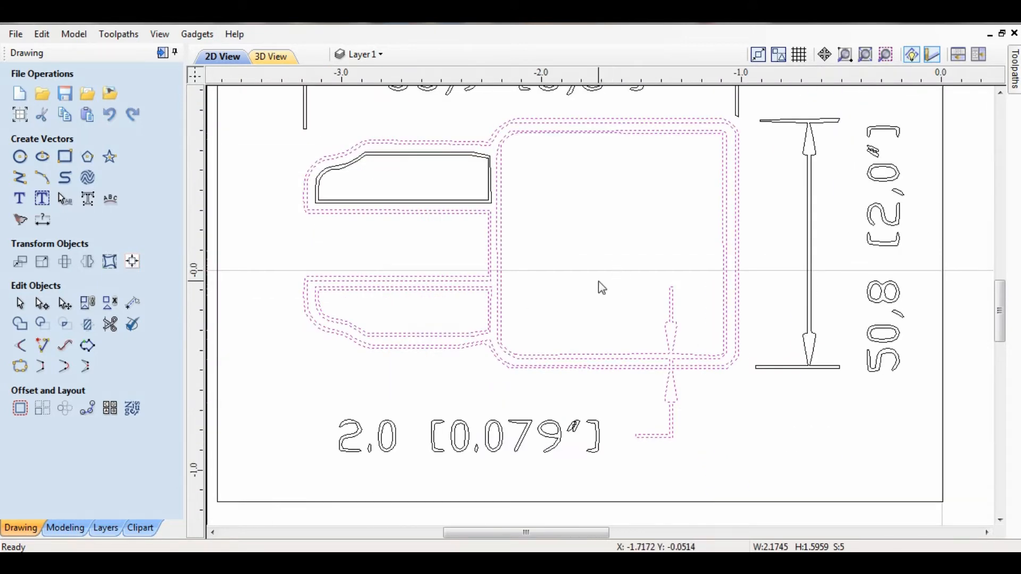
pyautogui.click(574, 297)
pyautogui.click(528, 296)
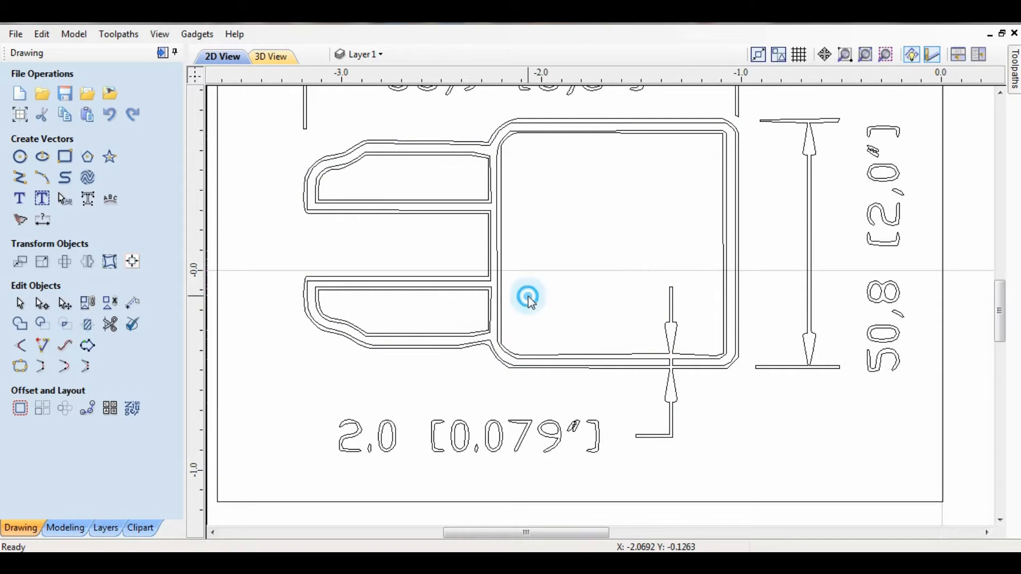
# Delete the inner wall vectors of the lattice rail profile, keeping only its outer outline.
pyautogui.moveTo(528, 295); pyautogui.dragTo(472, 336)
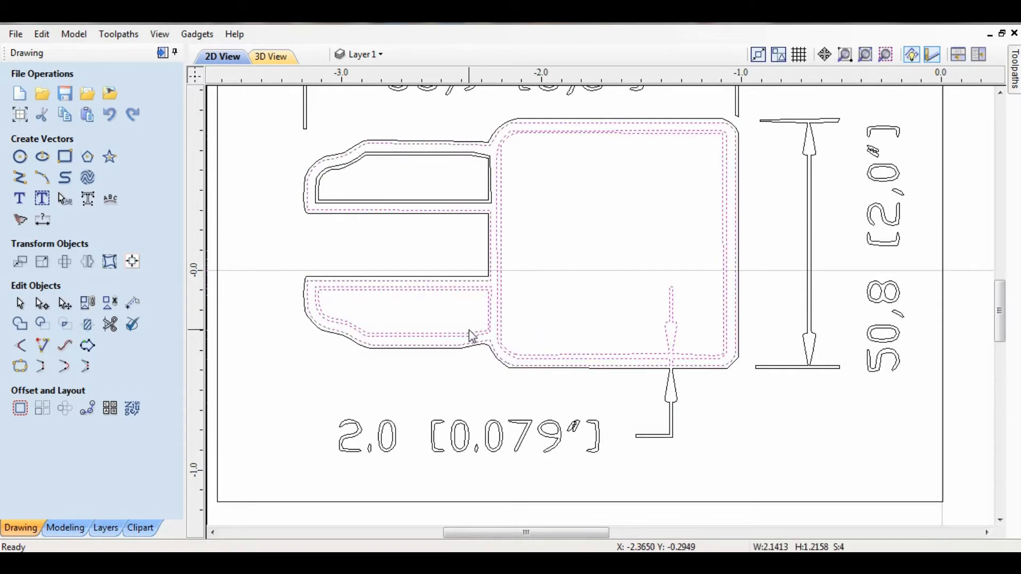
pyautogui.click(545, 262)
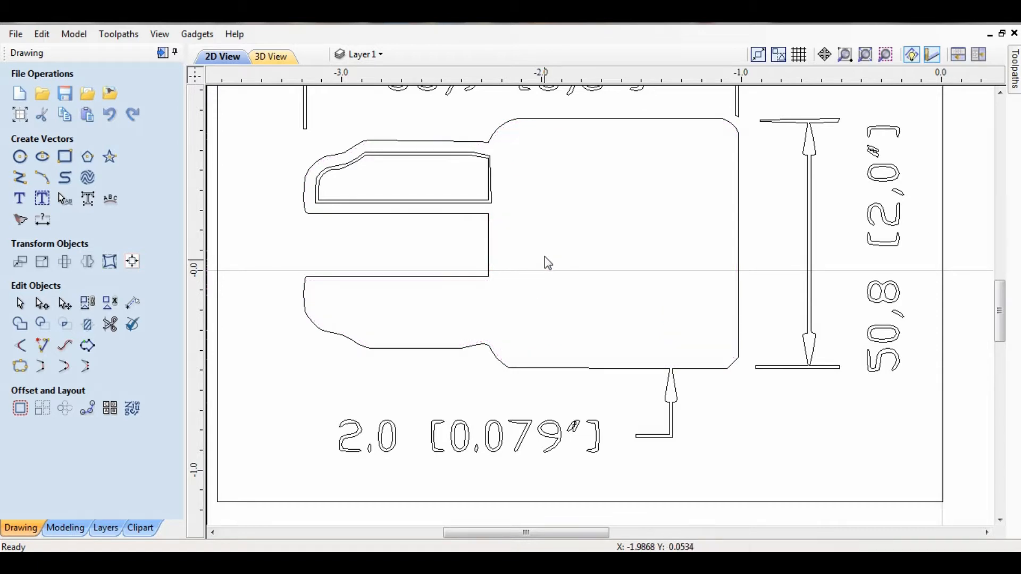
pyautogui.click(468, 201)
pyautogui.press('Delete')
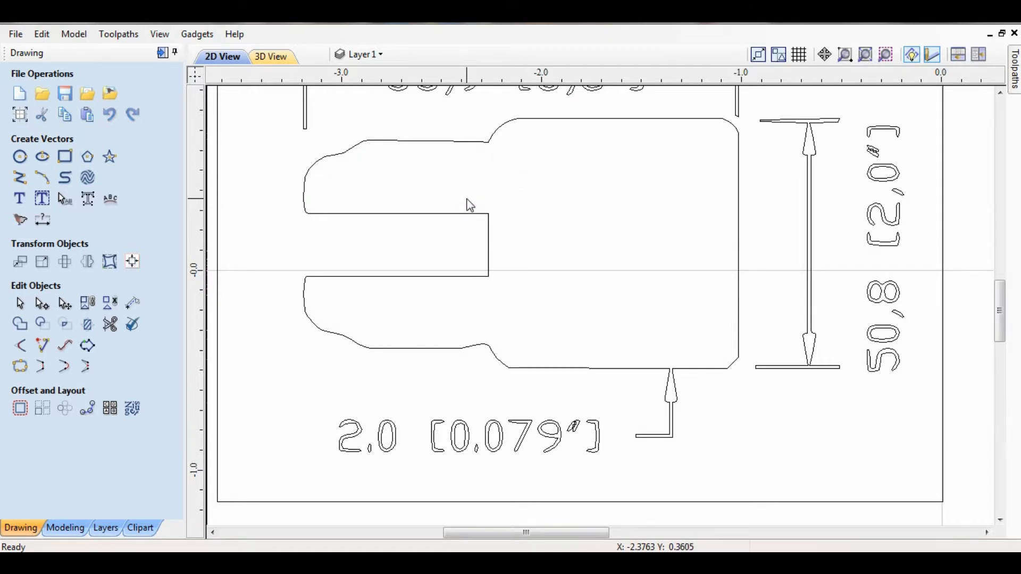
# Move the lattice rail outline to a new layer named LatticeRail2x3.5 that is not visible.
pyautogui.click(532, 368)
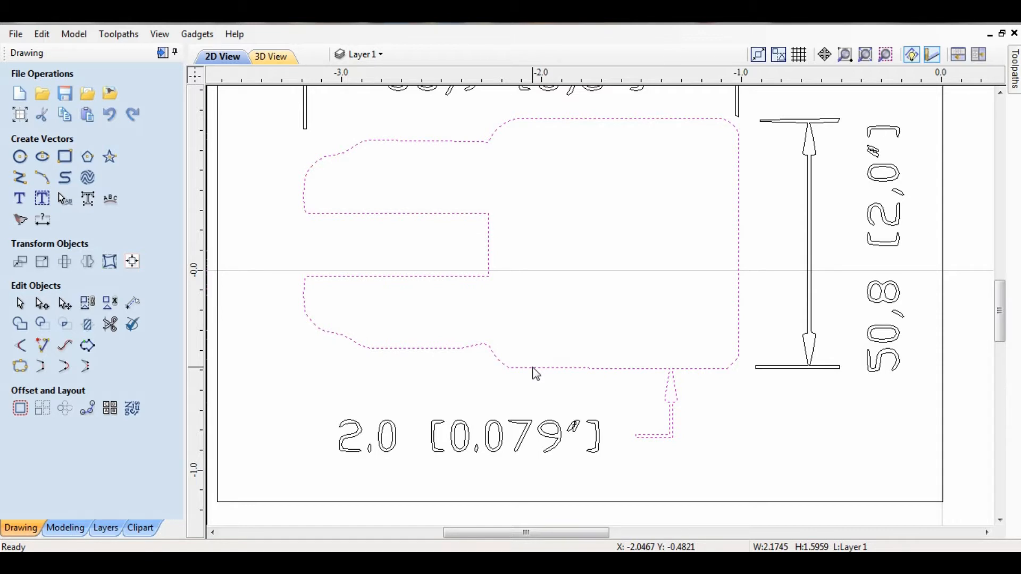
pyautogui.rightClick(534, 368)
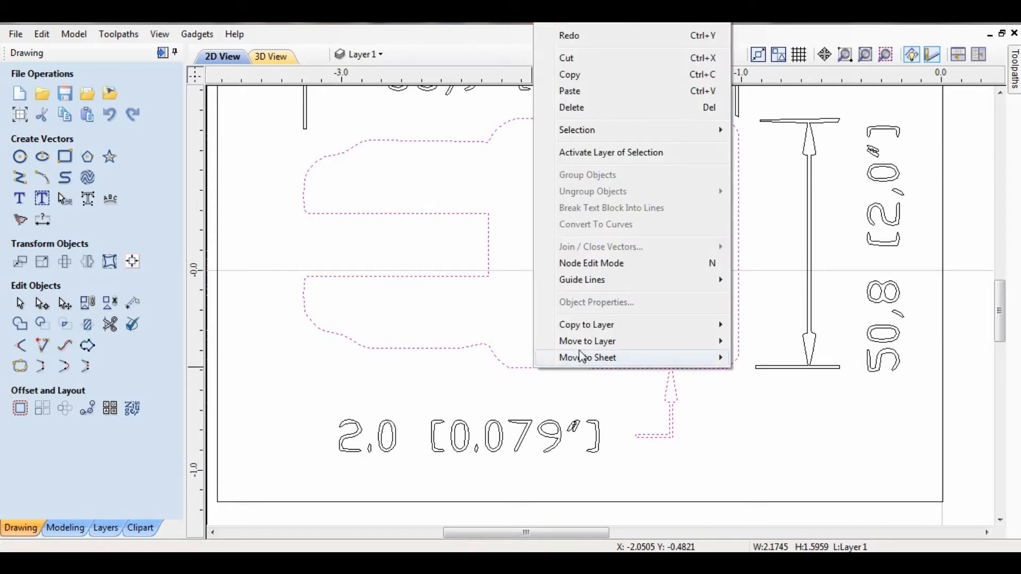
pyautogui.moveTo(584, 355)
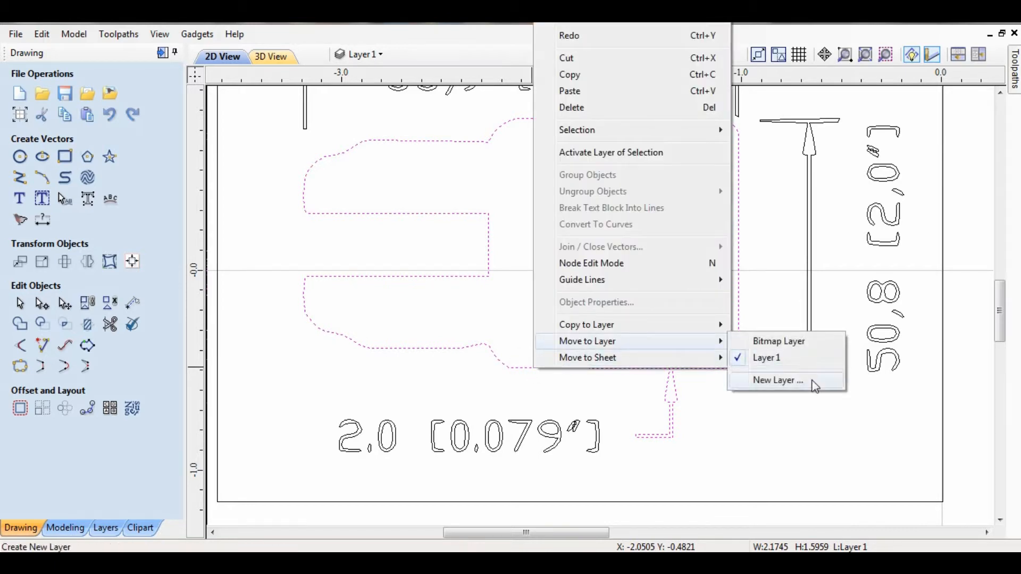
pyautogui.click(771, 381)
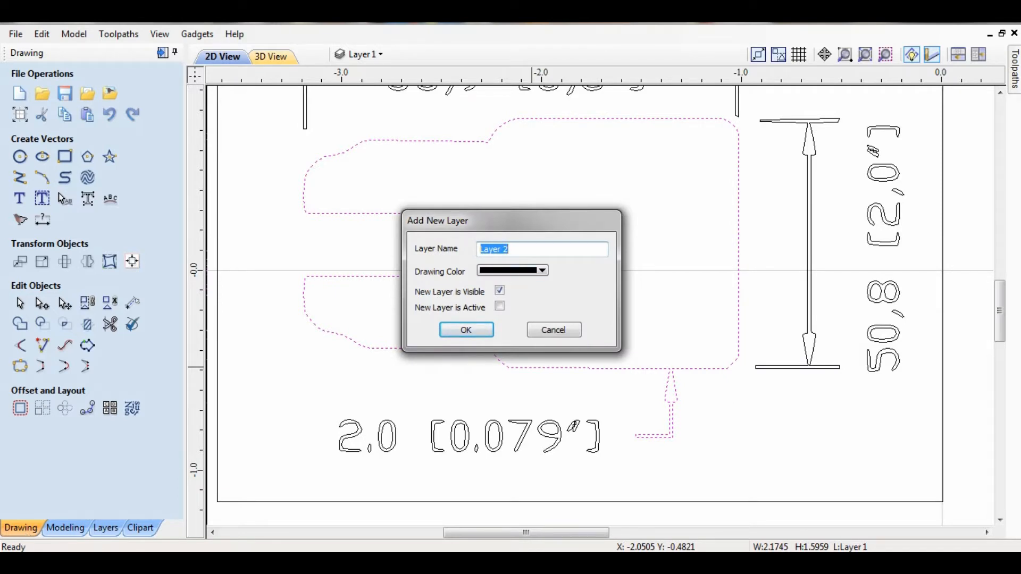
pyautogui.moveTo(116, 540)
pyautogui.click(119, 492)
pyautogui.write('La')
pyautogui.write('tticeRail2x3.5')
pyautogui.click(499, 292)
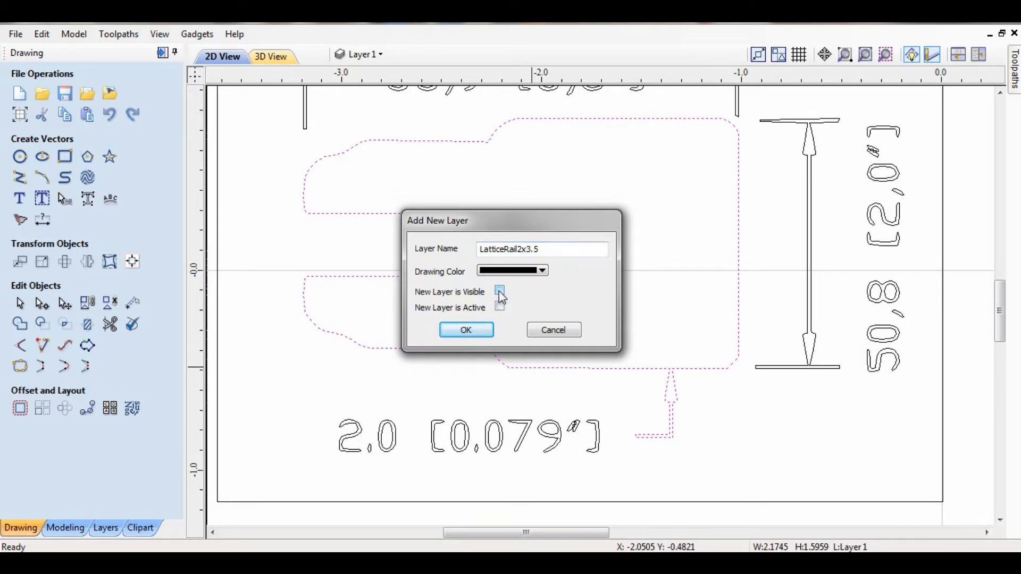
pyautogui.click(467, 331)
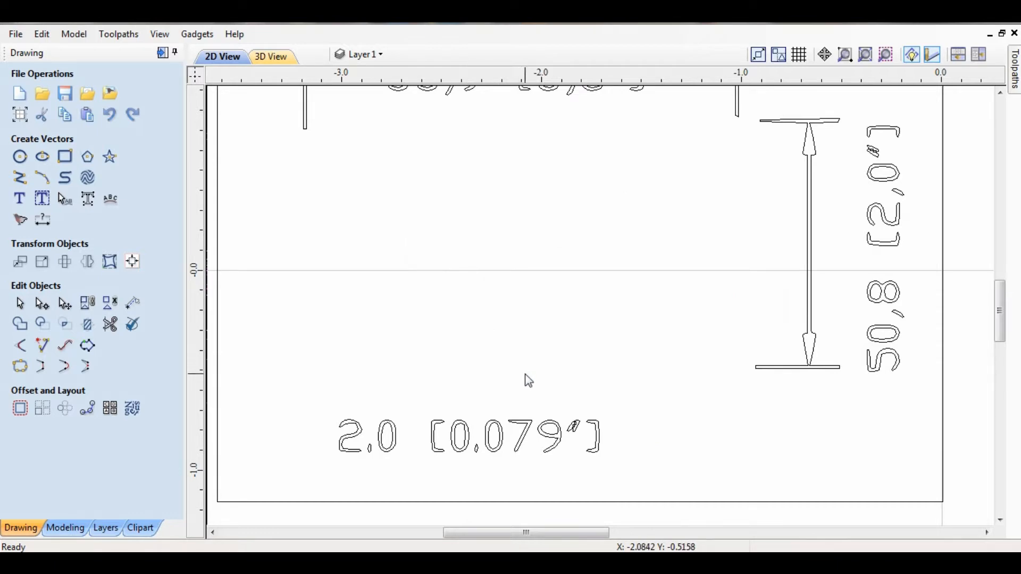
# Delete all the remaining traced vectors from the drawing.
pyautogui.click(734, 415)
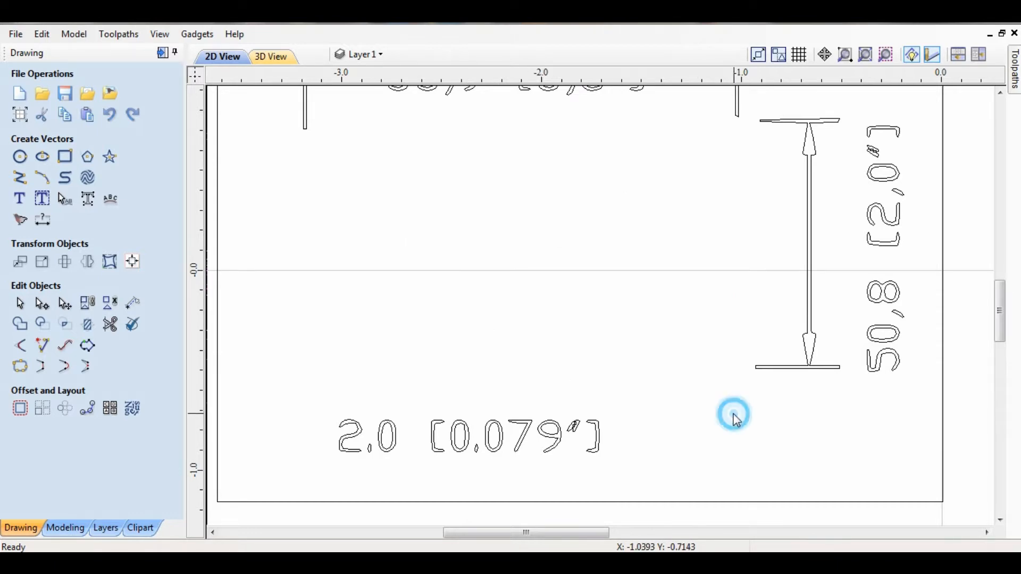
pyautogui.scroll(-5, 733, 414)
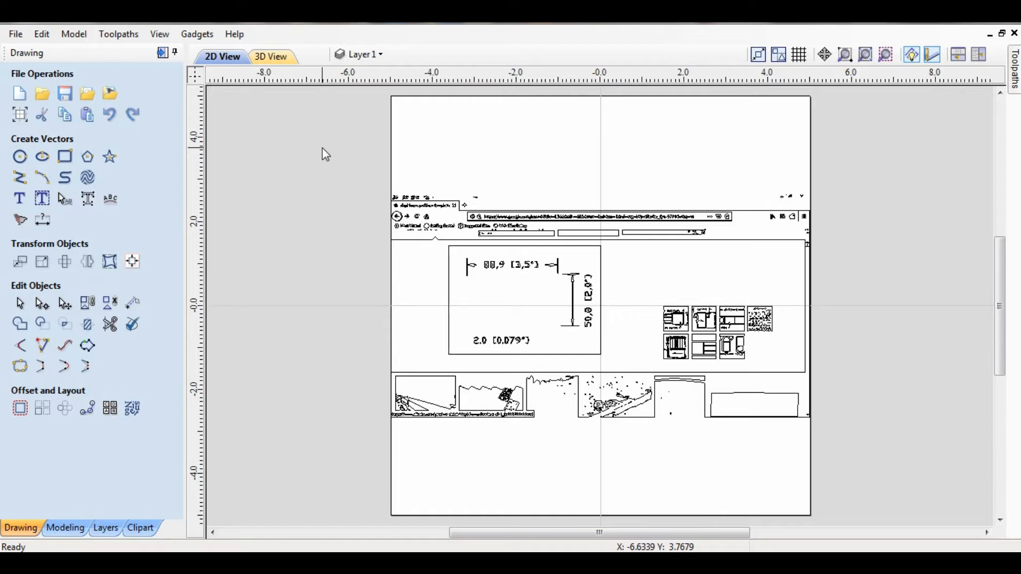
pyautogui.hotkey('ctrl', 'a')
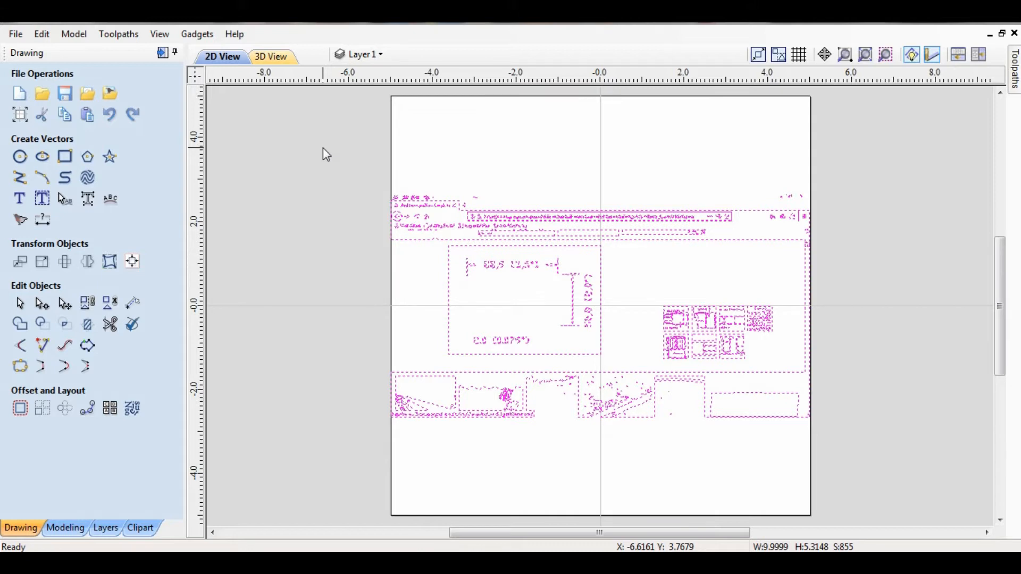
pyautogui.press('Delete')
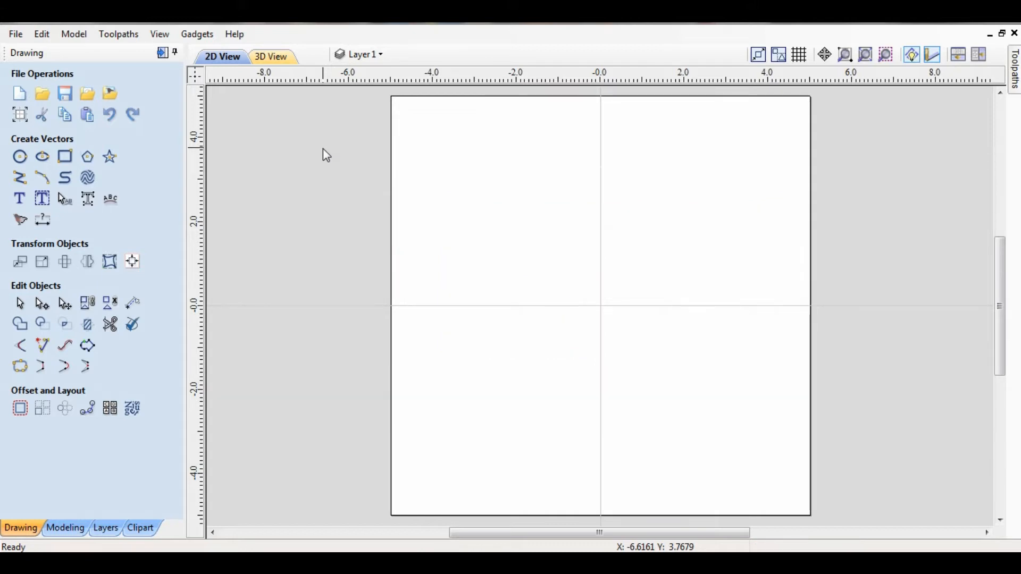
# Hide Layer 1 and the Bitmap Layer, and make the LatticeRail2x3.5 layer visible.
pyautogui.click(361, 55)
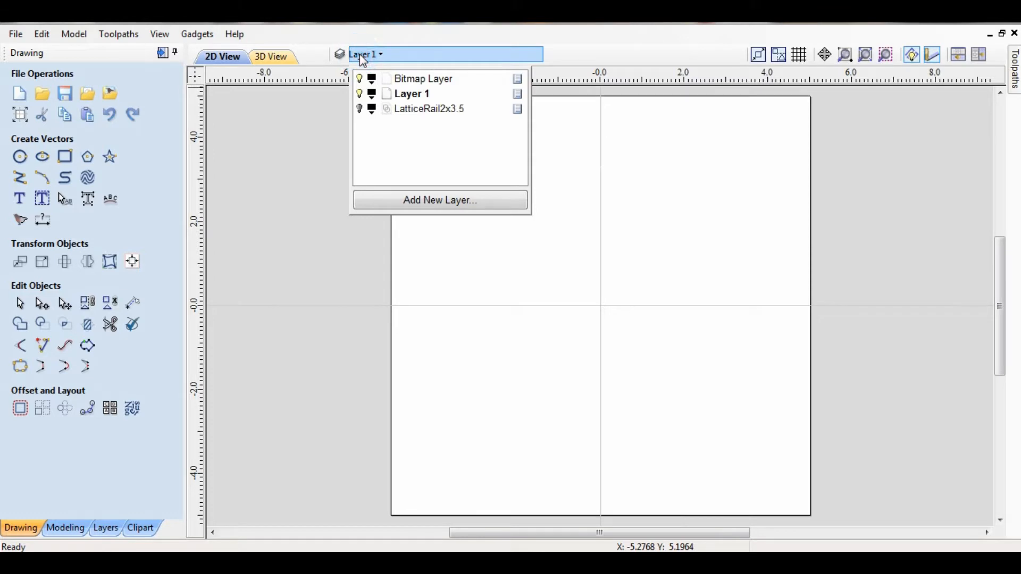
pyautogui.click(360, 95)
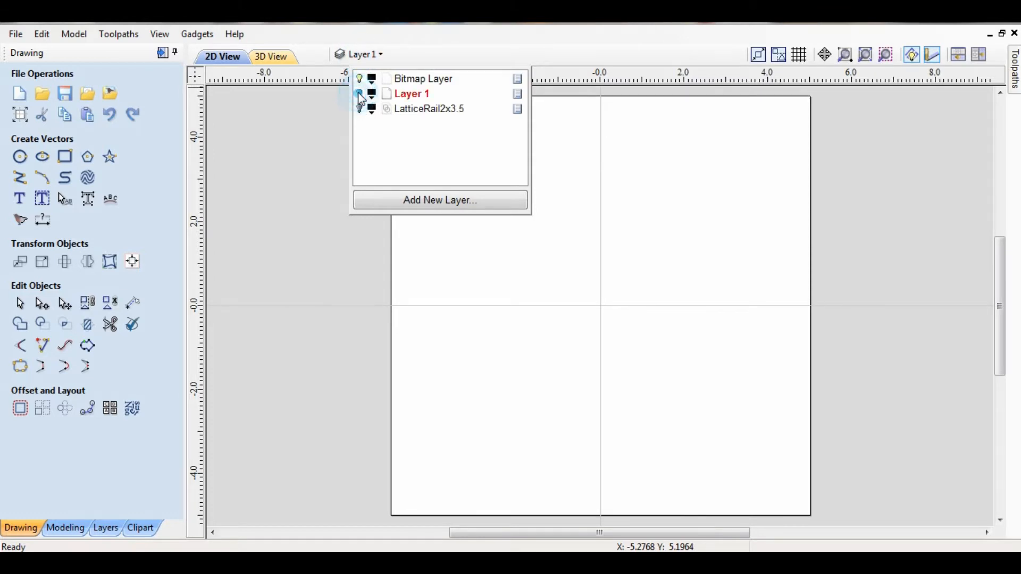
pyautogui.click(360, 109)
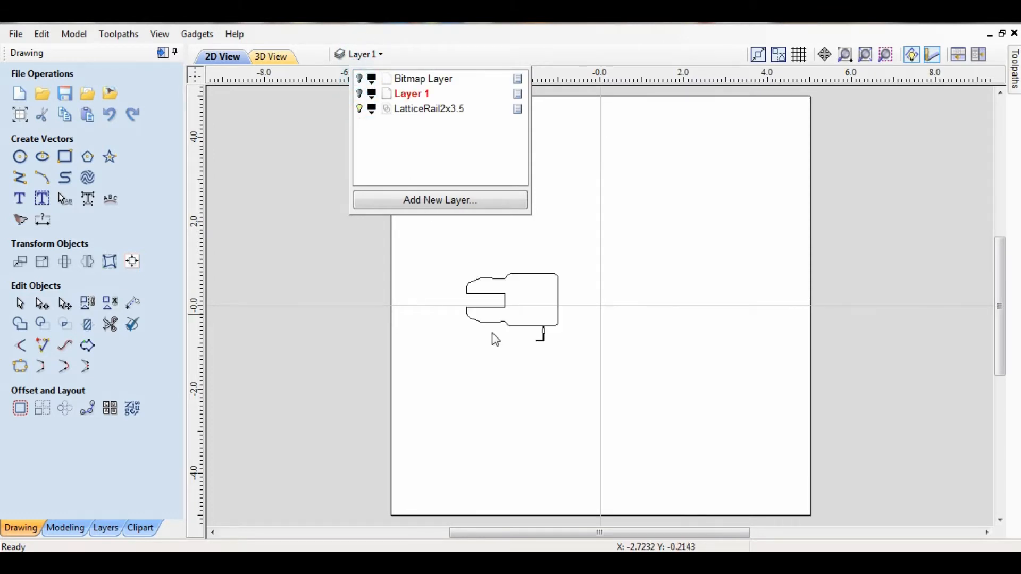
pyautogui.click(519, 346)
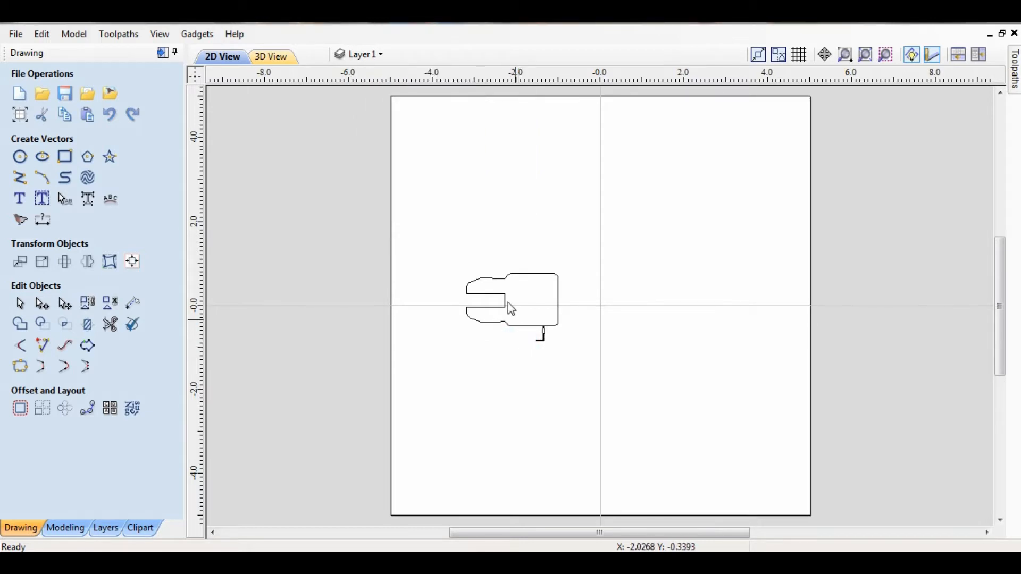
# Cut the rail outline at the two nodes where the dimension arrow meets its lower edge.
pyautogui.click(540, 335)
pyautogui.scroll(4, 540, 335)
pyautogui.scroll(5, 547, 338)
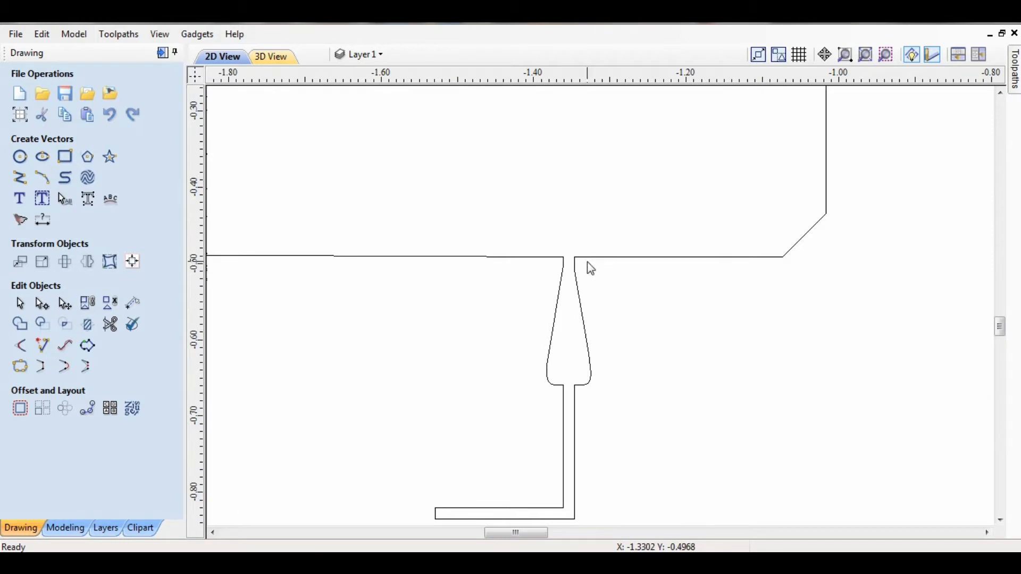
pyautogui.scroll(2, 587, 266)
pyautogui.click(571, 248)
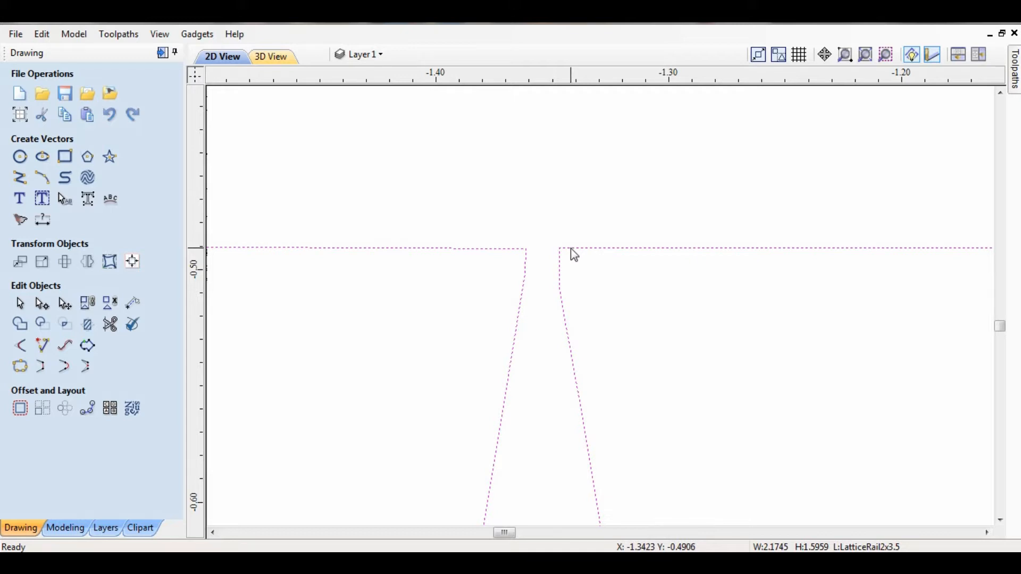
pyautogui.press('n')
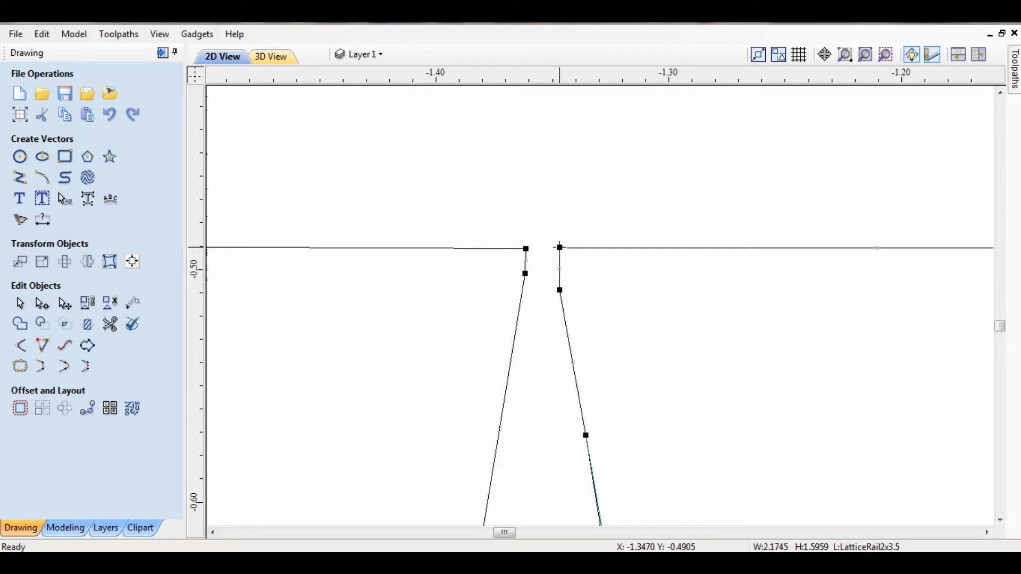
pyautogui.rightClick(560, 247)
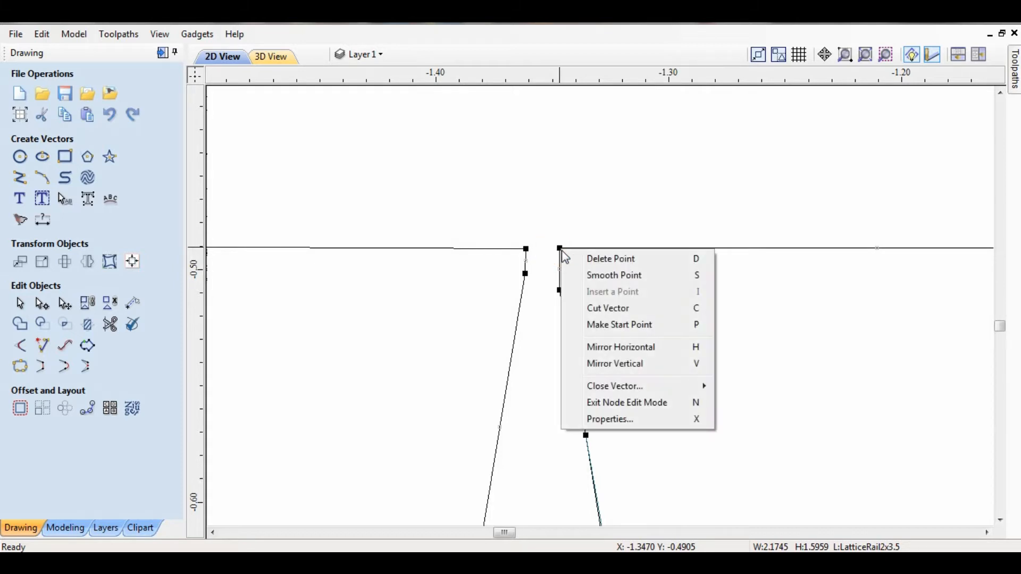
pyautogui.moveTo(615, 394)
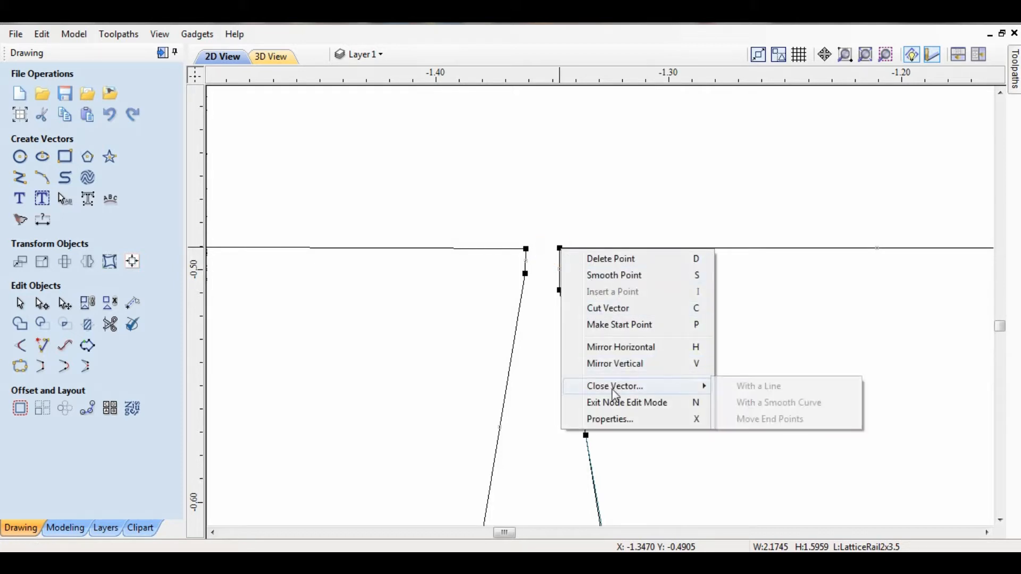
pyautogui.click(612, 309)
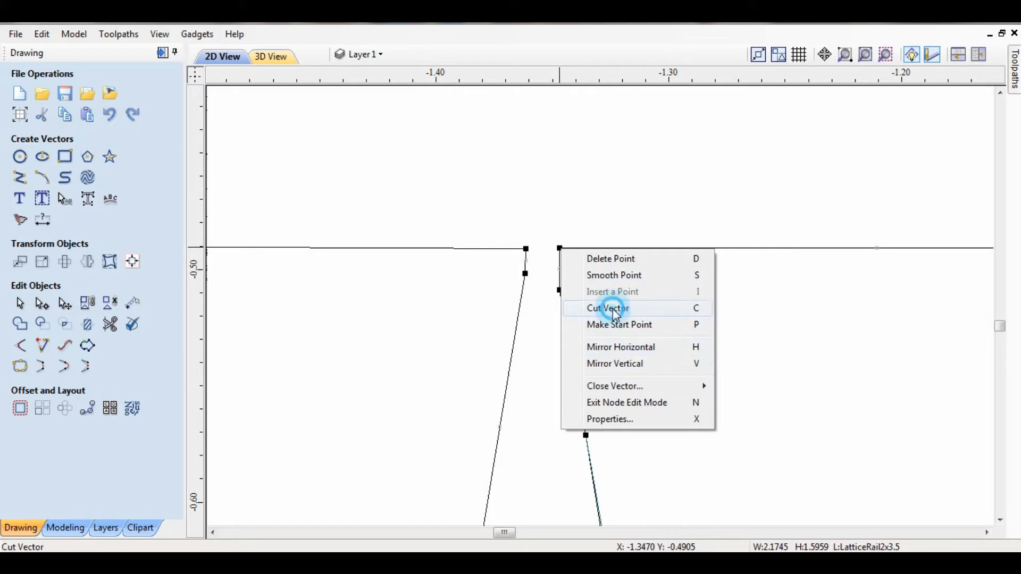
pyautogui.rightClick(526, 247)
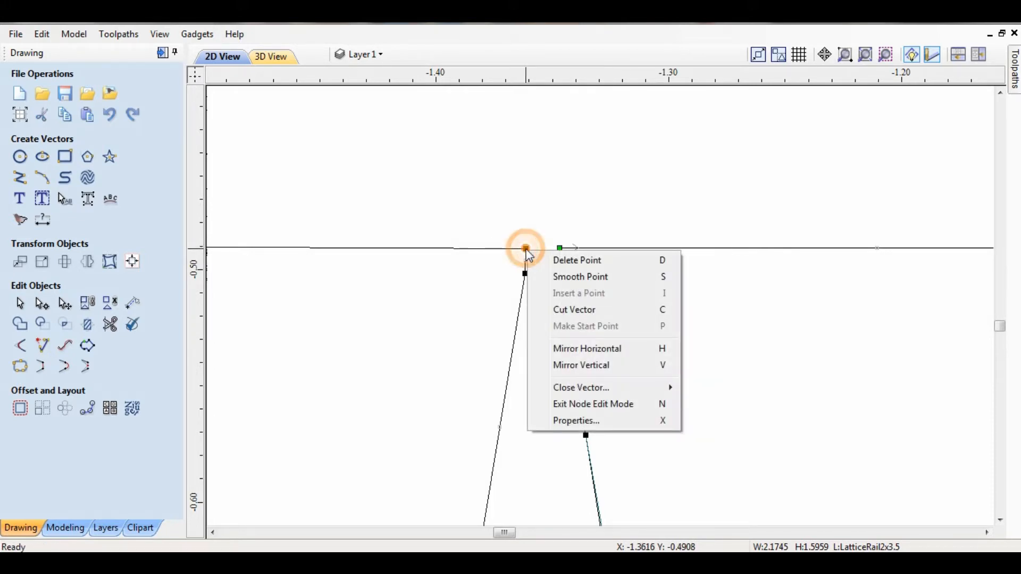
pyautogui.click(567, 309)
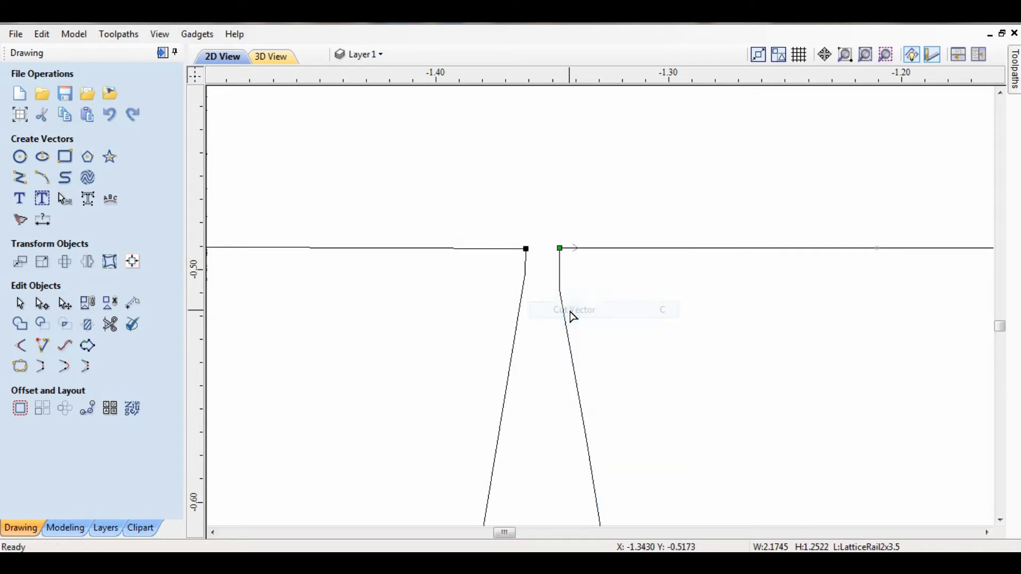
# Delete the separated dimension arrow below the rail outline.
pyautogui.click(597, 312)
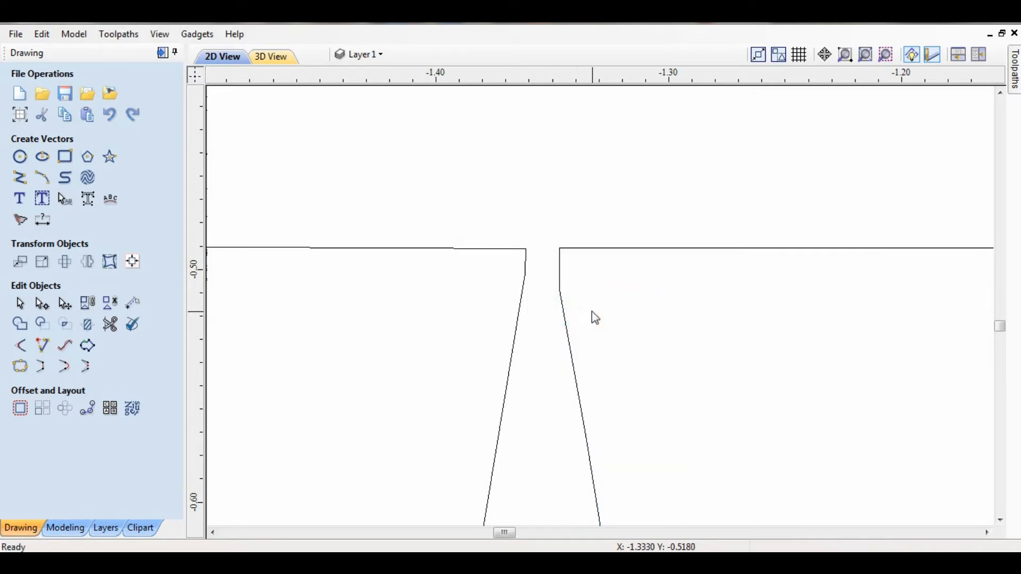
pyautogui.moveTo(588, 305); pyautogui.dragTo(468, 378)
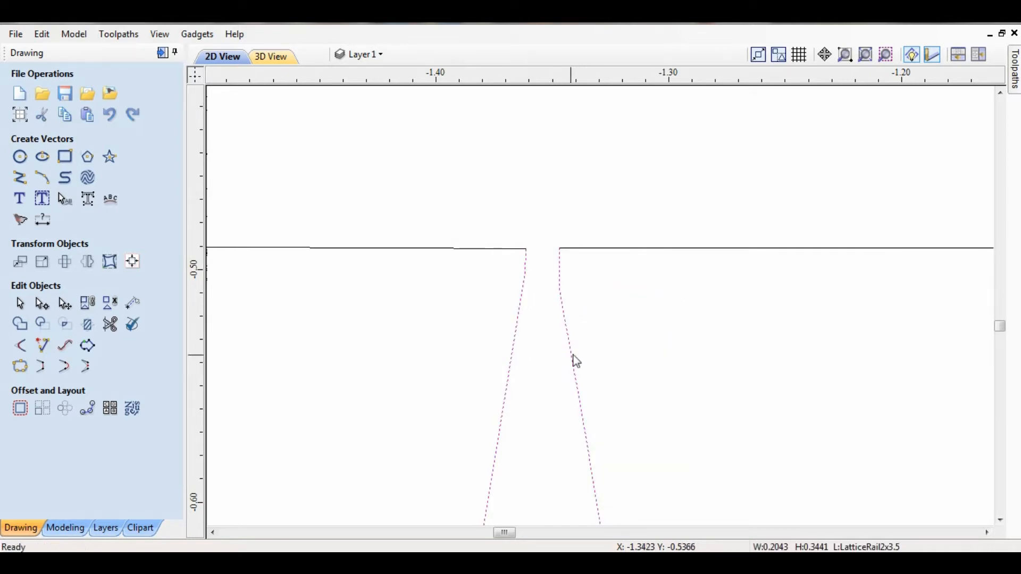
pyautogui.press('Delete')
pyautogui.scroll(-3, 573, 355)
pyautogui.scroll(-3, 571, 356)
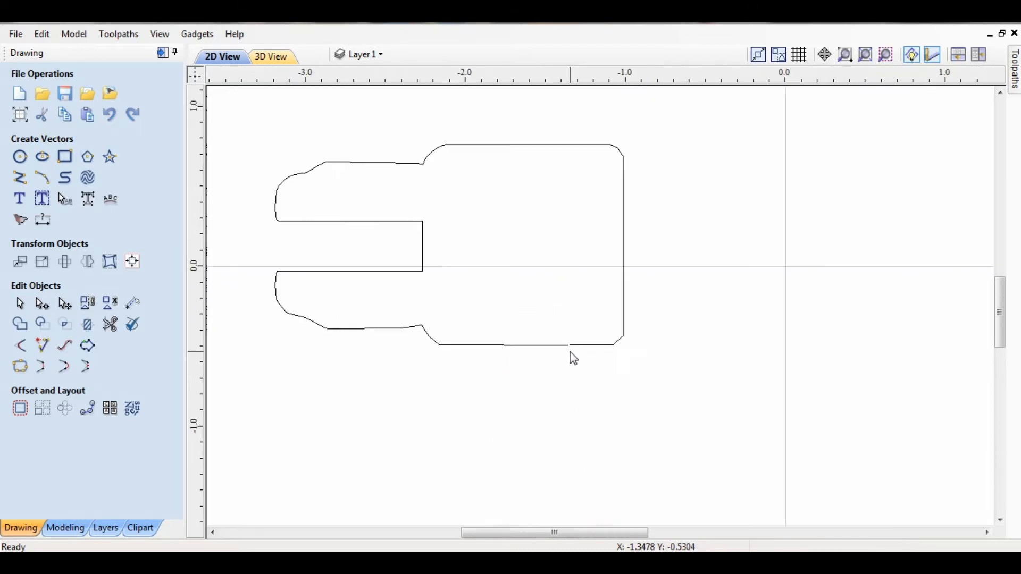
# Close the gap in the rail outline's lower edge by joining its two open ends.
pyautogui.scroll(4, 563, 361)
pyautogui.scroll(3, 577, 345)
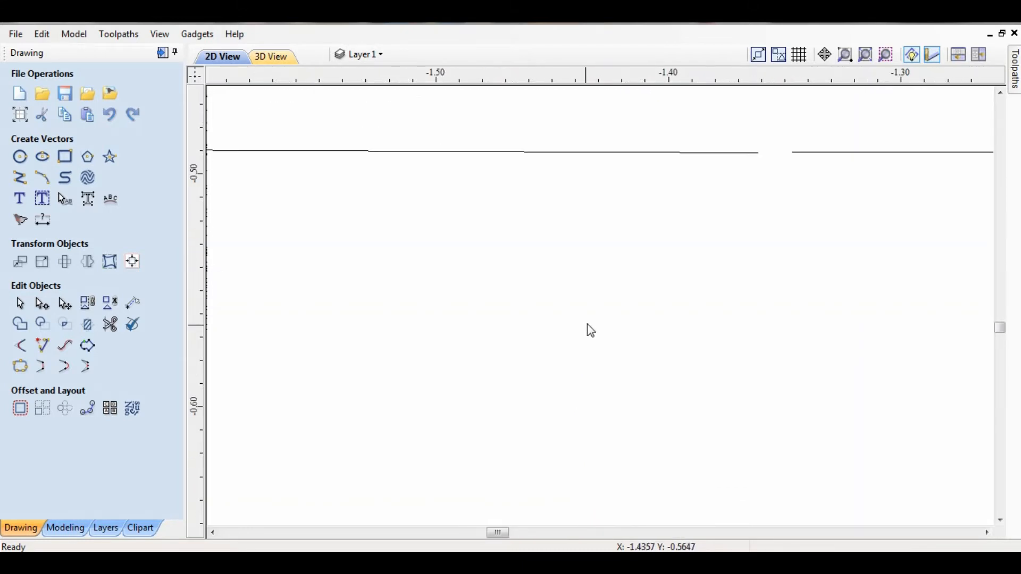
pyautogui.click(819, 151)
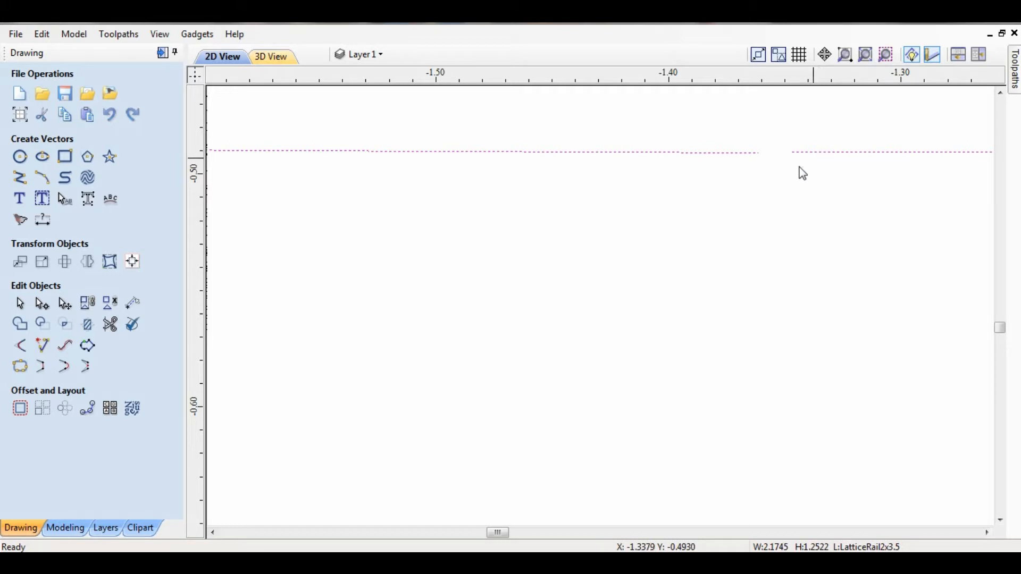
pyautogui.click(42, 368)
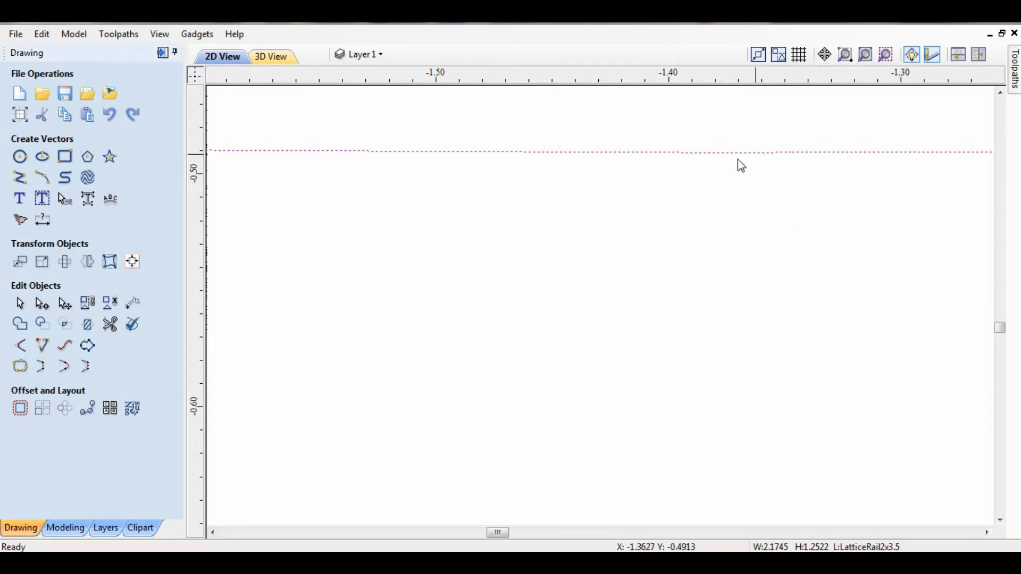
# Resize the rail outline to 3.5 inches wide and 2 inches high.
pyautogui.scroll(-1, 741, 173)
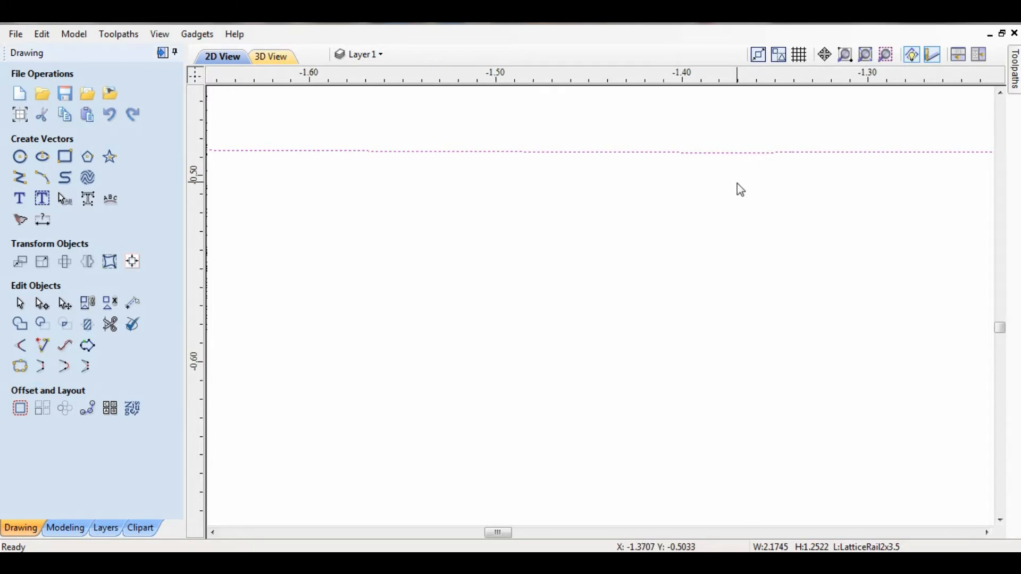
pyautogui.scroll(-10, 739, 189)
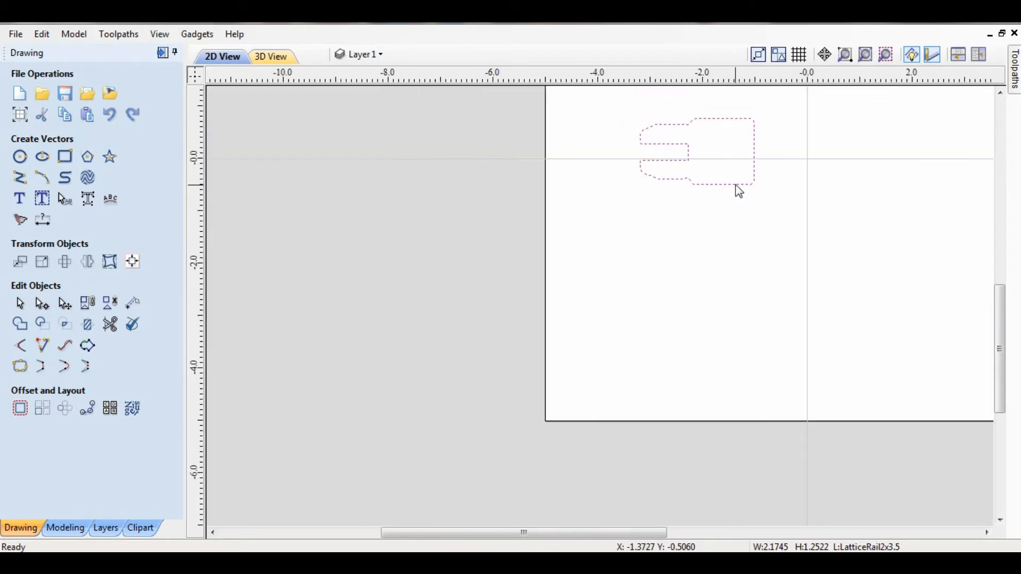
pyautogui.scroll(-2, 735, 190)
pyautogui.scroll(4, 638, 193)
pyautogui.scroll(-4, 640, 191)
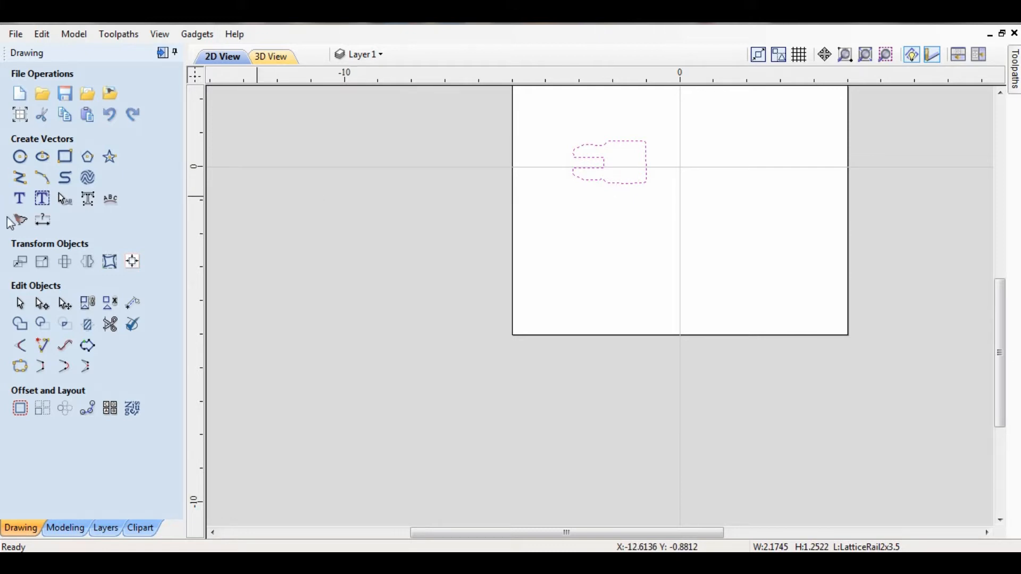
pyautogui.click(42, 261)
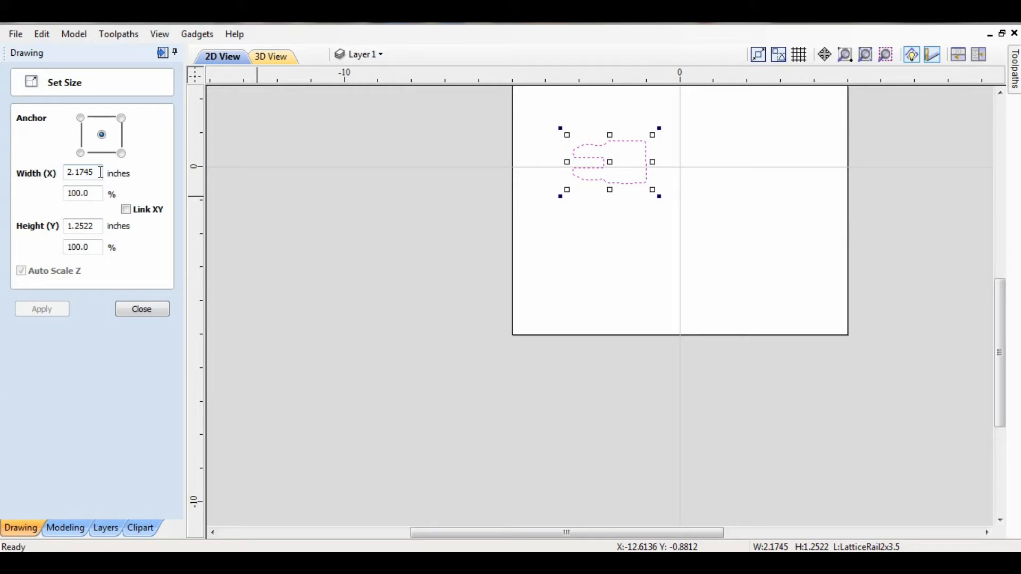
pyautogui.doubleClick(92, 171)
pyautogui.write('3.5')
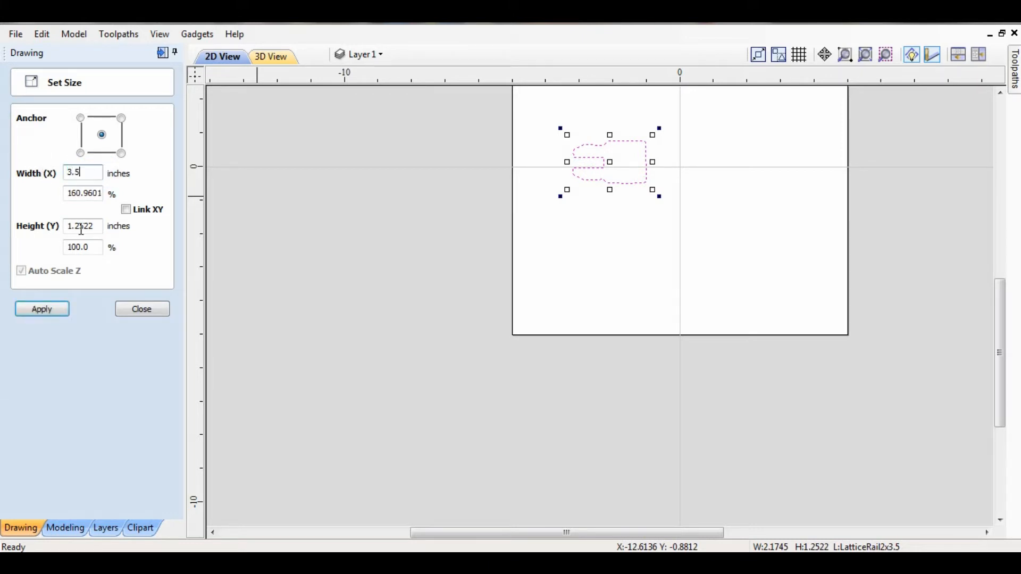
pyautogui.doubleClick(96, 225)
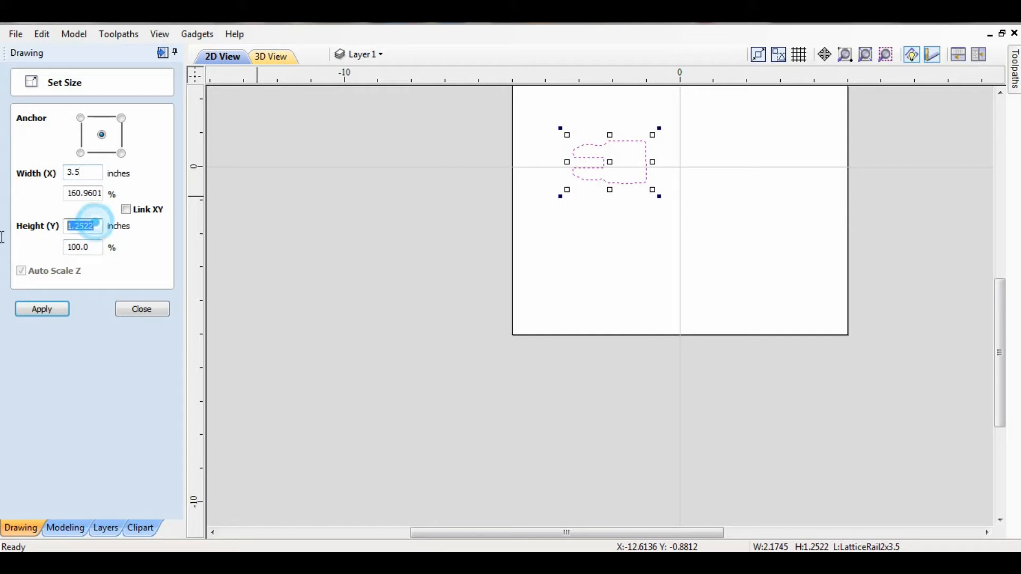
pyautogui.write('2')
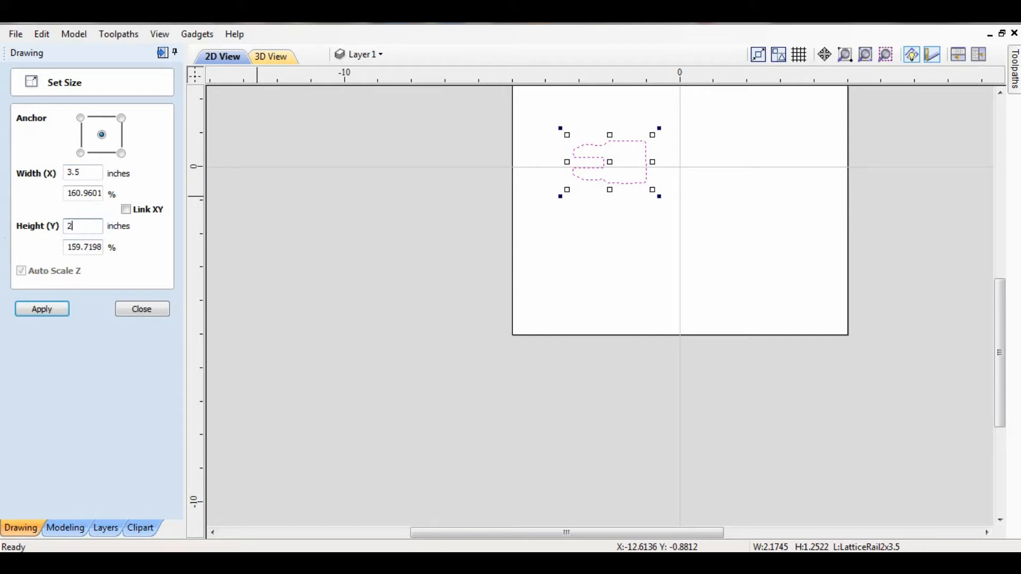
pyautogui.click(48, 309)
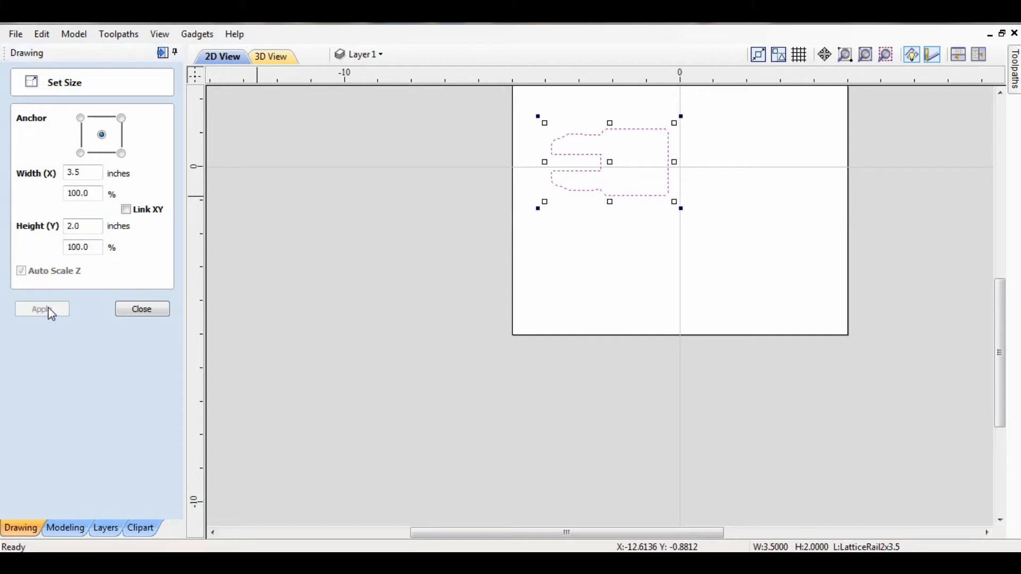
pyautogui.click(125, 212)
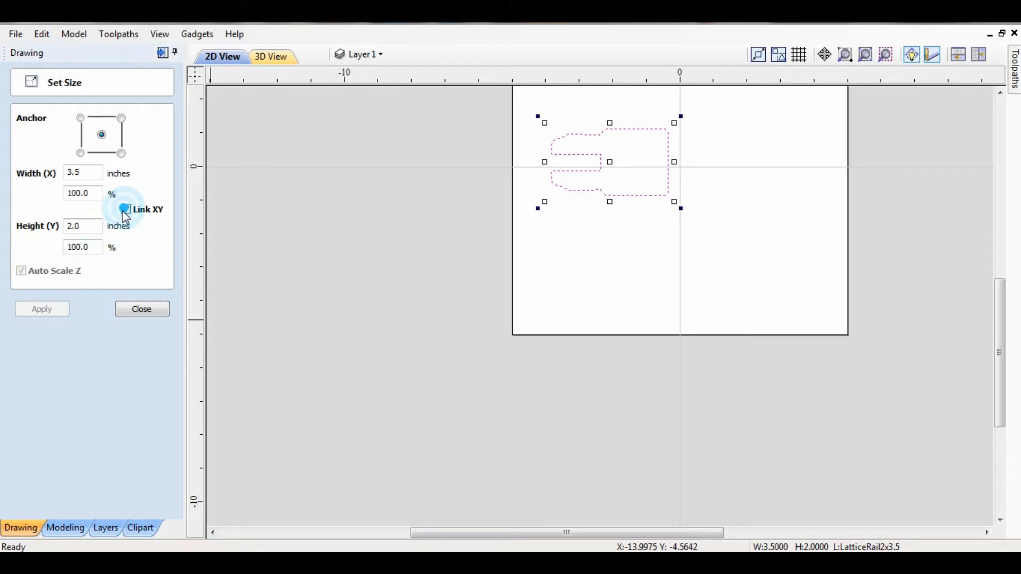
pyautogui.click(145, 308)
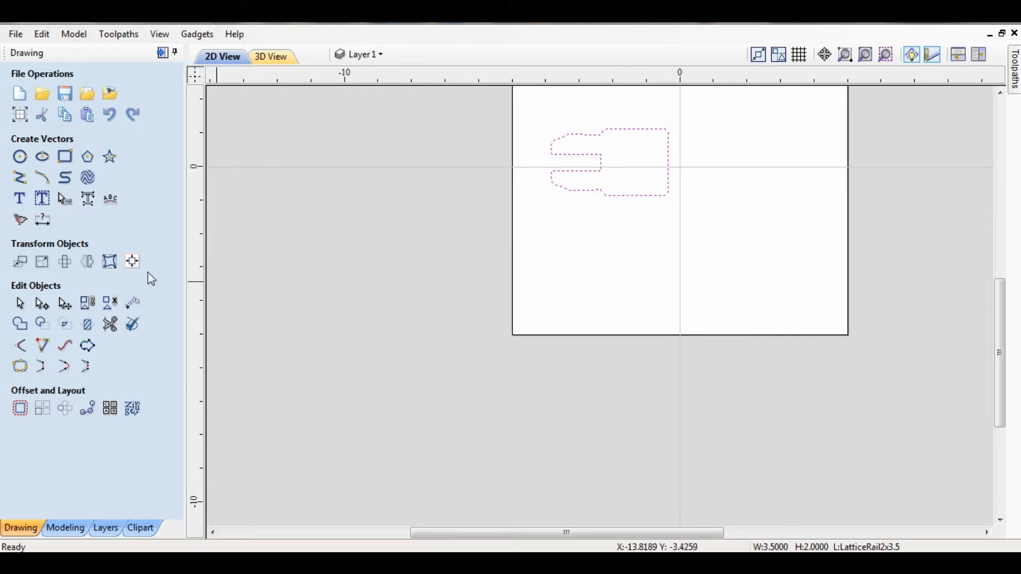
# Rotate the rail outline by -90 degrees about its center so that its slot faces upward.
pyautogui.click(64, 265)
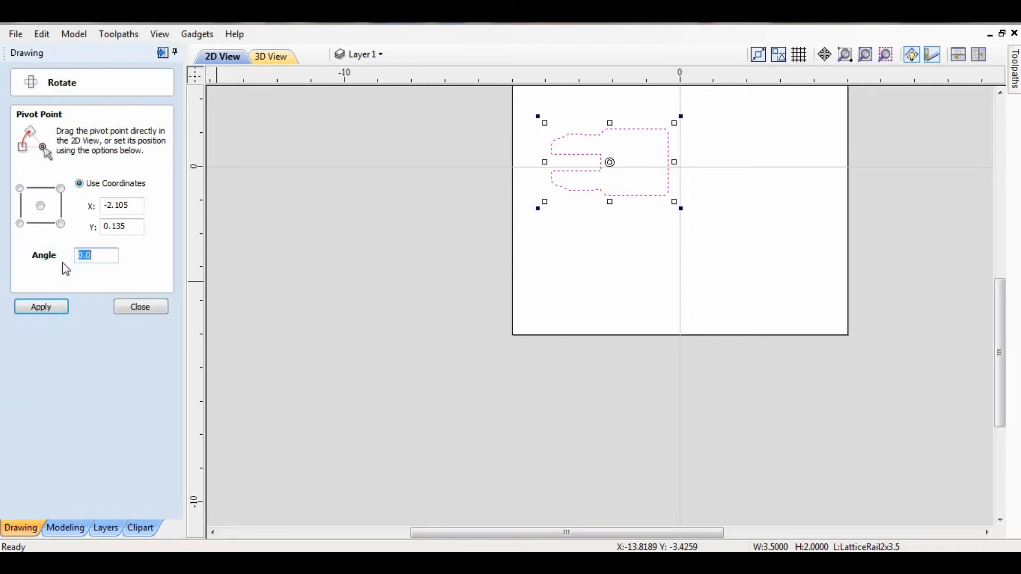
pyautogui.click(102, 253)
pyautogui.write('-90')
pyautogui.click(55, 311)
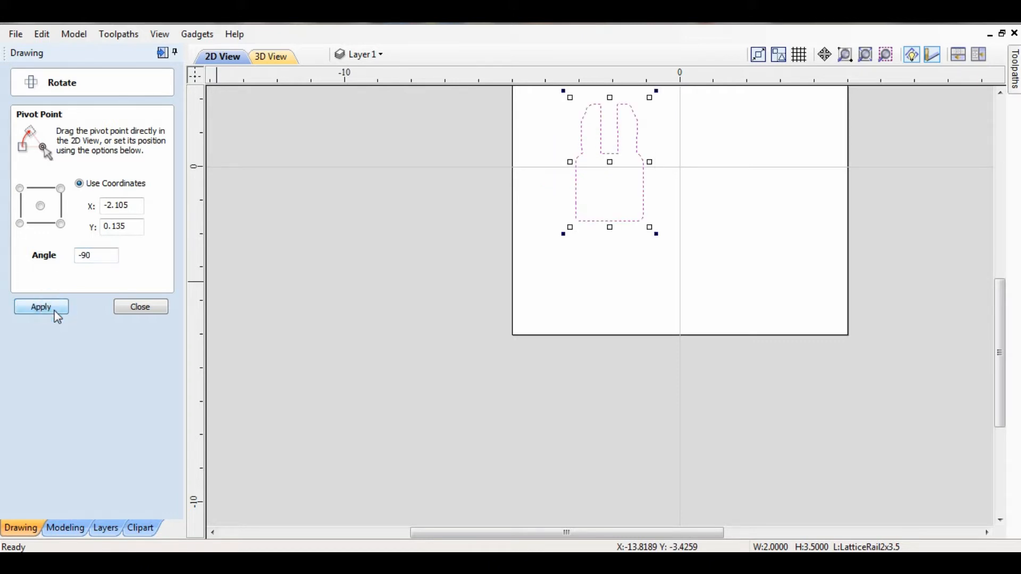
pyautogui.click(141, 307)
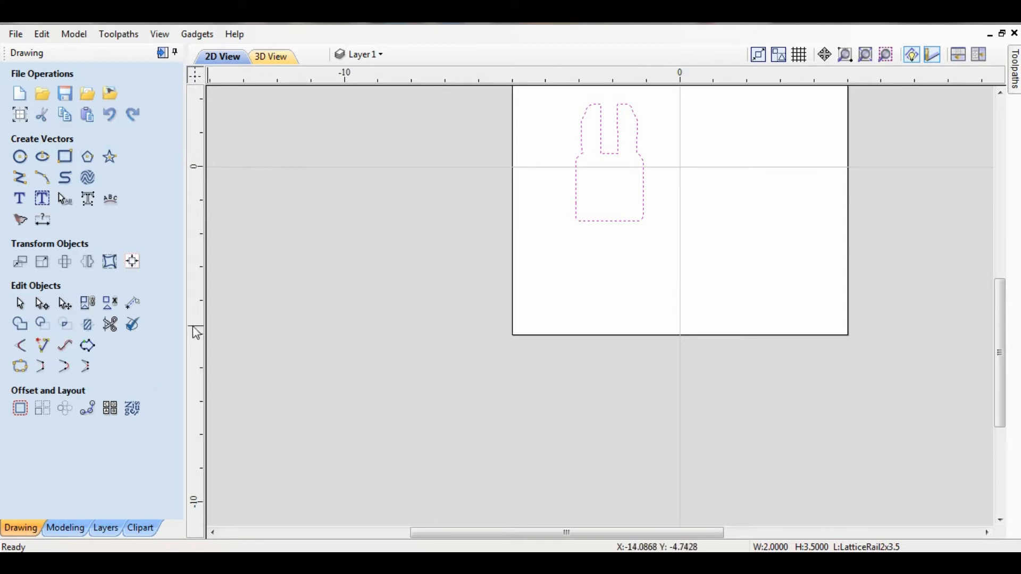
# Center the upright rail outline in the material both horizontally and vertically.
pyautogui.click(133, 261)
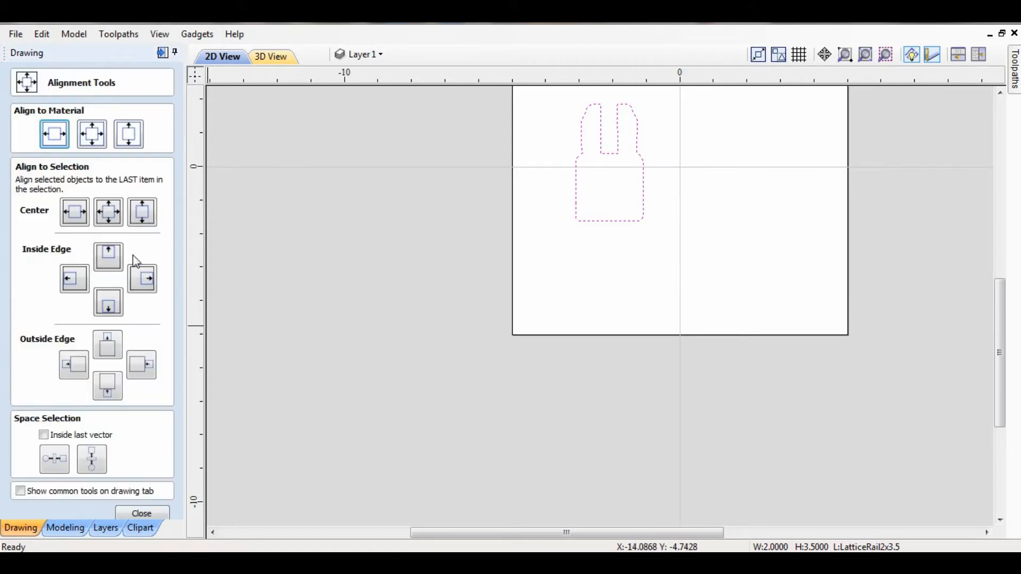
pyautogui.click(96, 138)
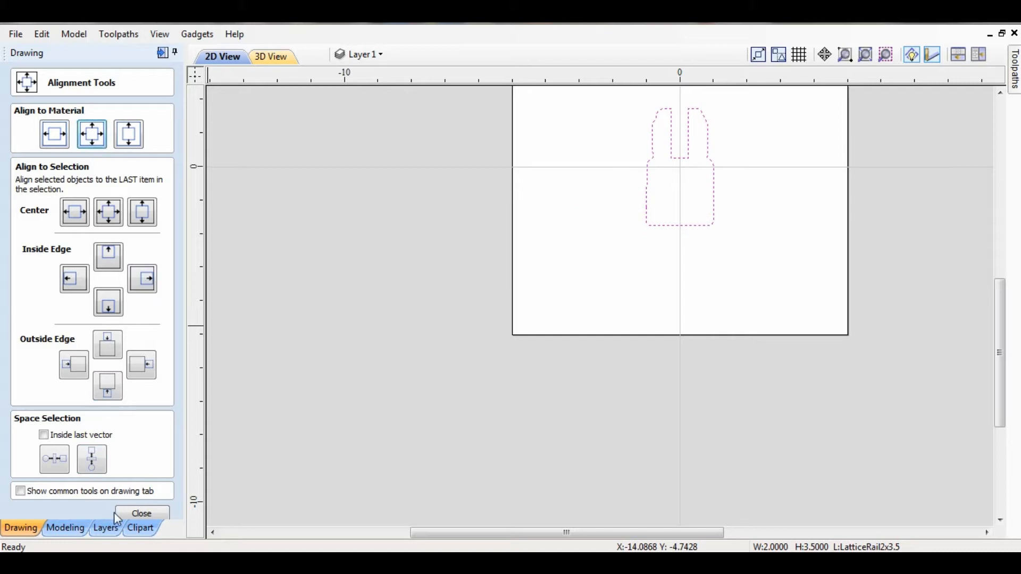
pyautogui.click(129, 515)
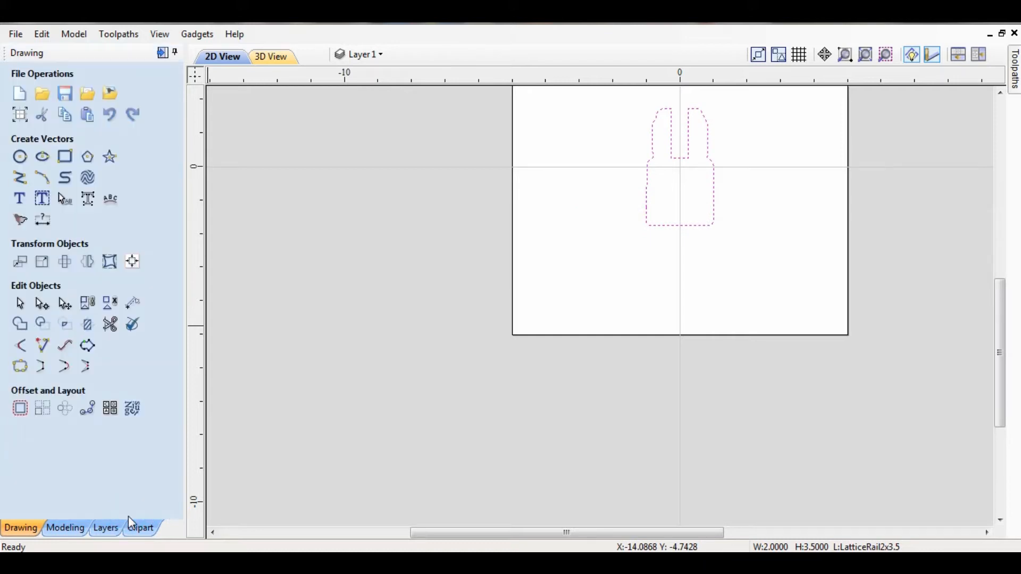
# Copy the rail outline to a new layer named LatticeRail2x3.5Down, with a red drawing color and visibility turned off.
pyautogui.rightClick(687, 224)
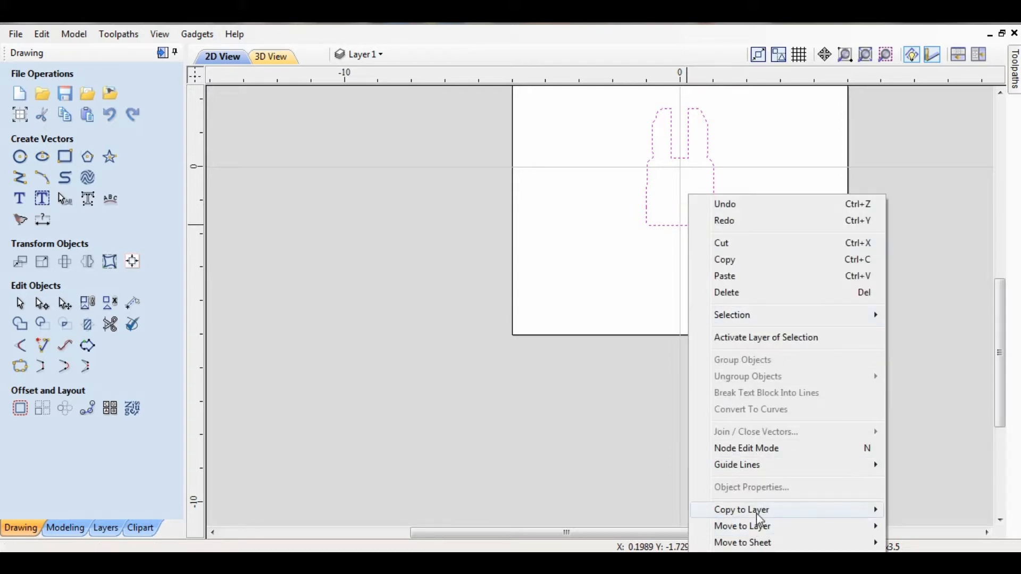
pyautogui.moveTo(761, 515)
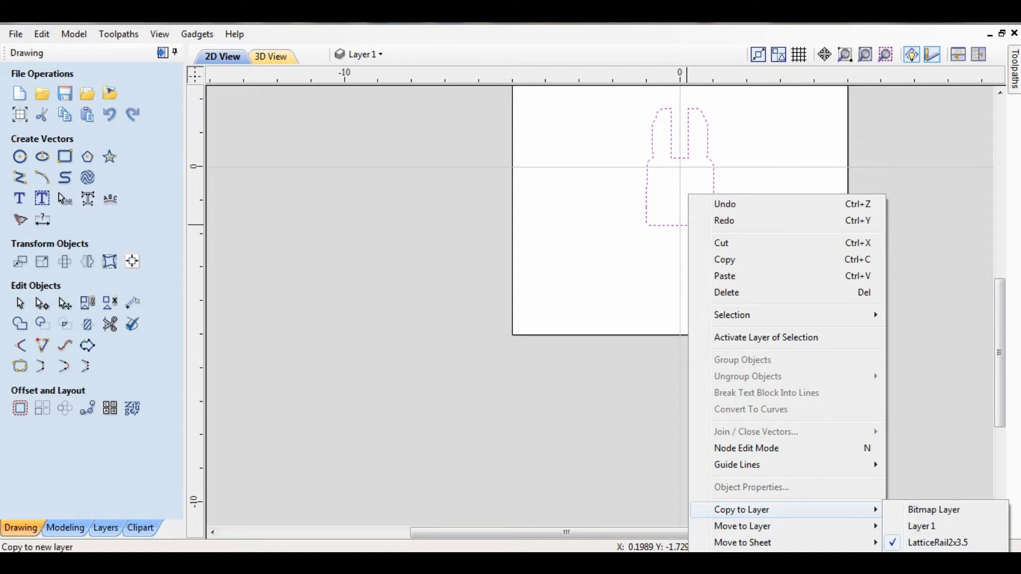
pyautogui.click(916, 553)
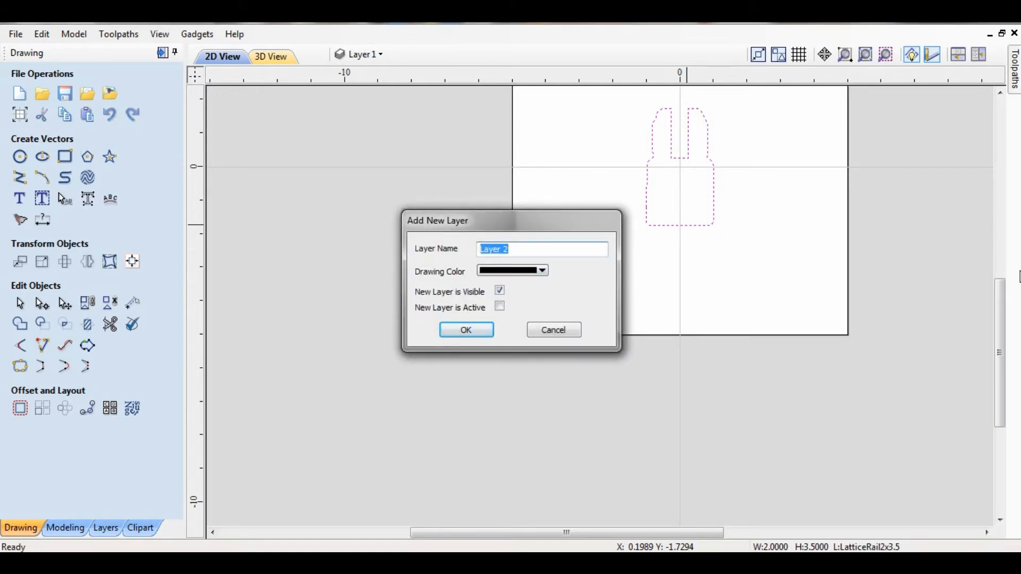
pyautogui.write('La')
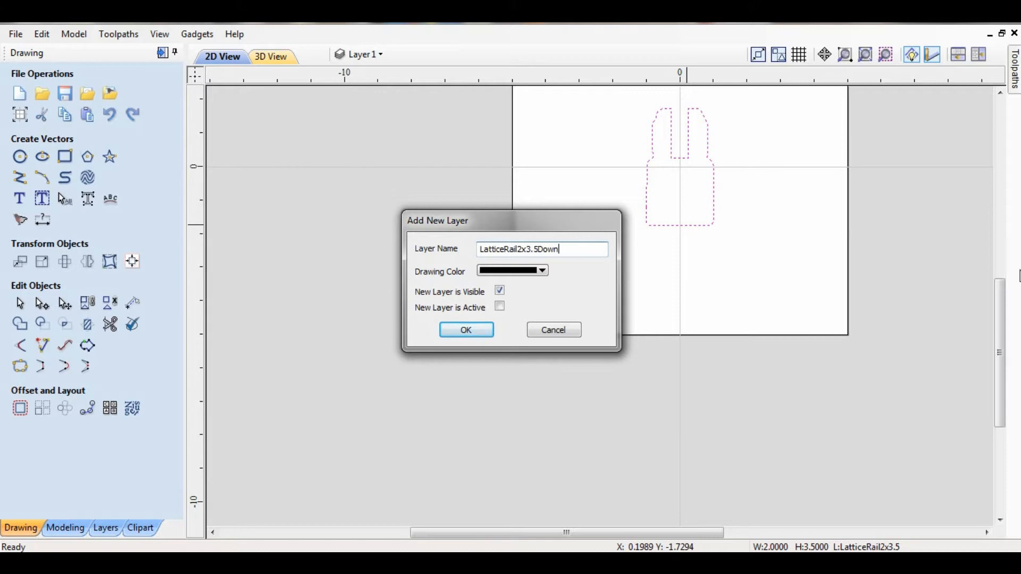
pyautogui.click(500, 292)
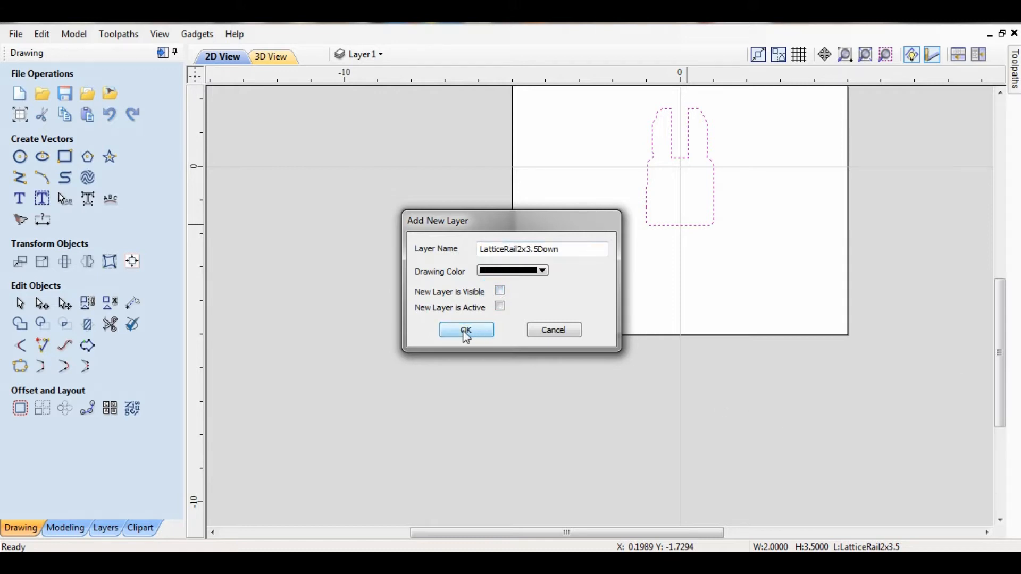
pyautogui.click(543, 270)
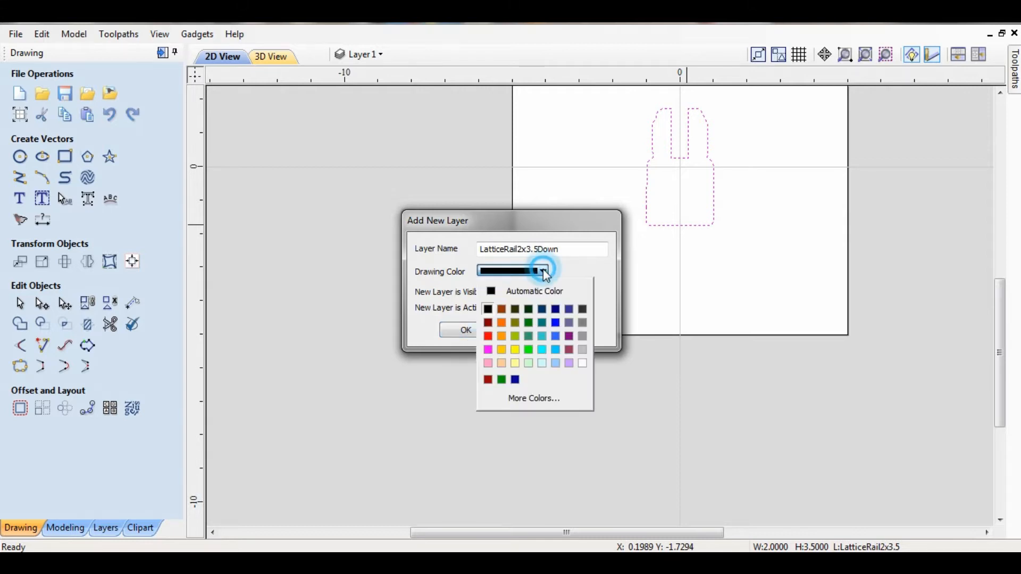
pyautogui.click(488, 336)
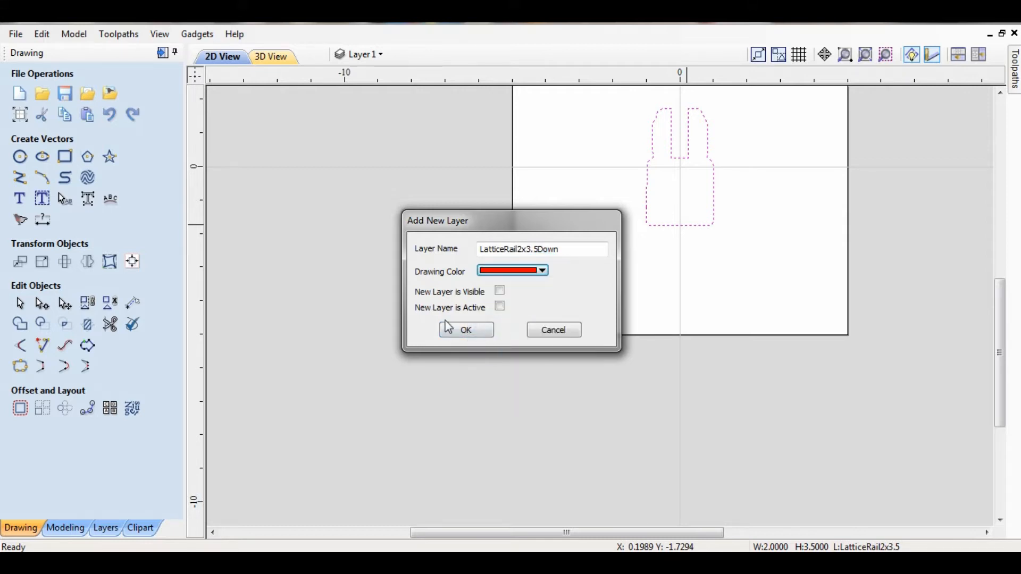
pyautogui.click(462, 333)
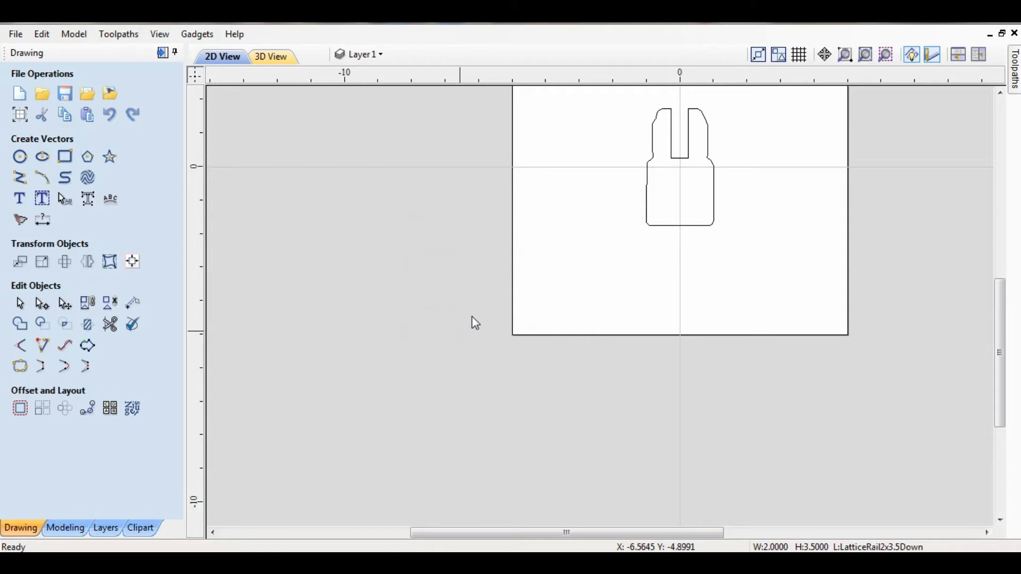
# Make the LatticeRail2x3.5Down layer visible alongside the original rail layer.
pyautogui.click(363, 54)
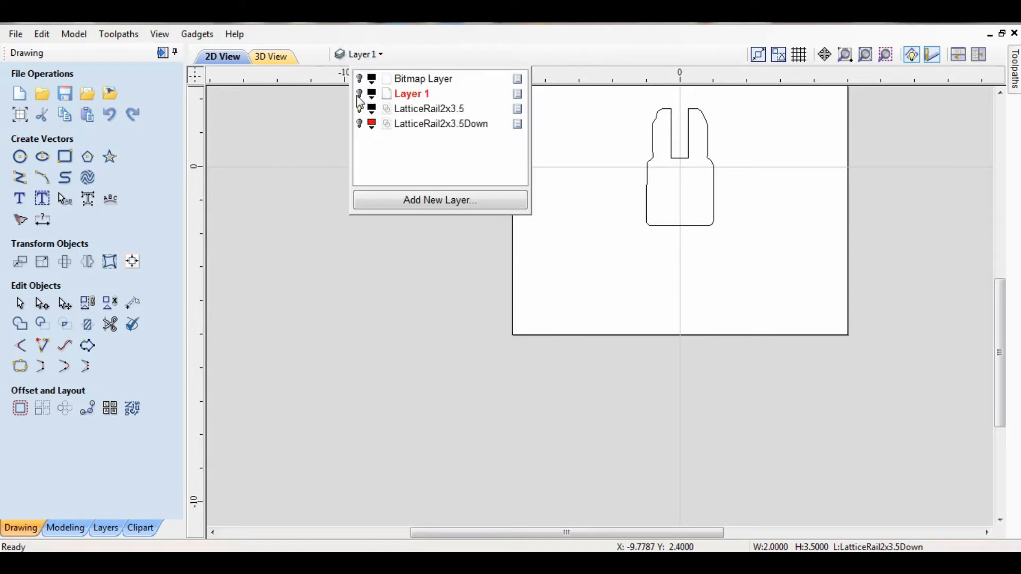
pyautogui.click(359, 126)
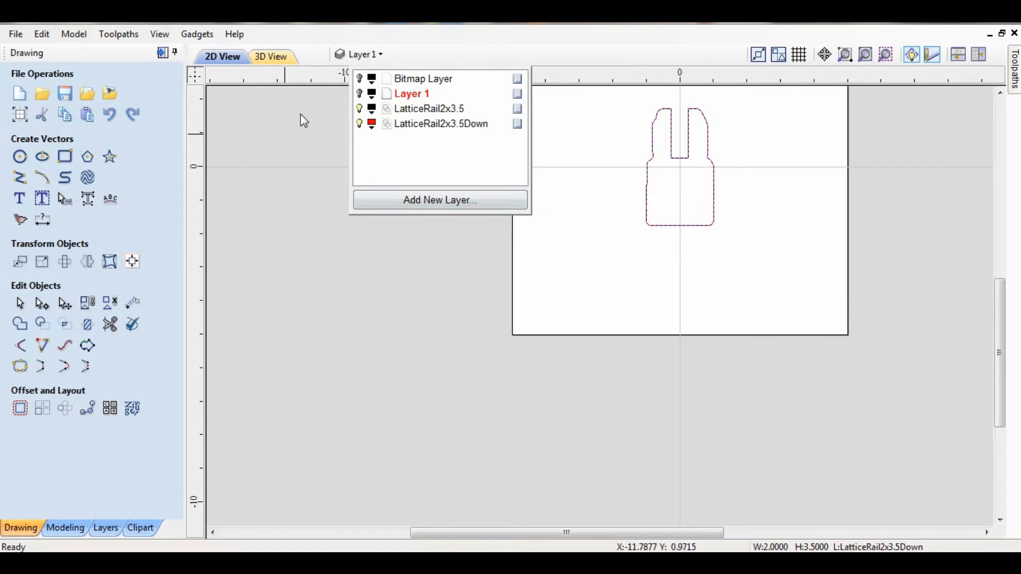
pyautogui.click(366, 57)
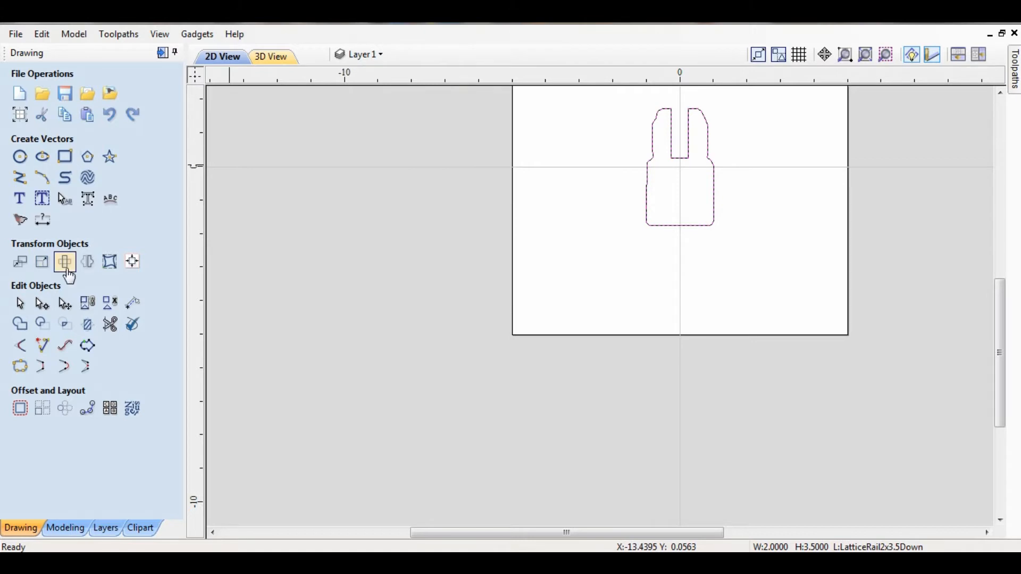
# Rotate the copied rail outline 180 degrees about its center so that its slot faces downward.
pyautogui.click(65, 262)
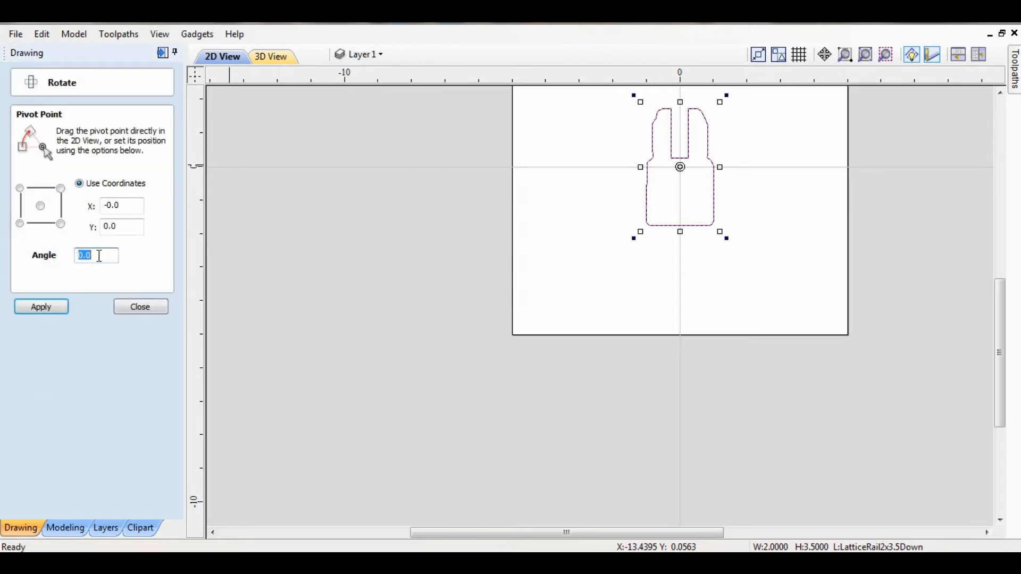
pyautogui.write('180')
pyautogui.click(42, 311)
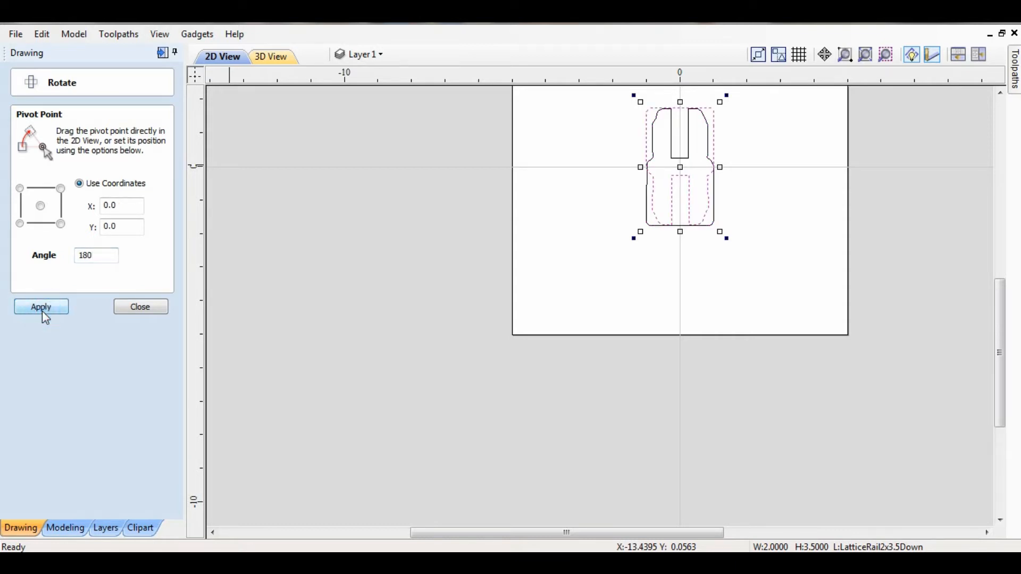
pyautogui.click(144, 307)
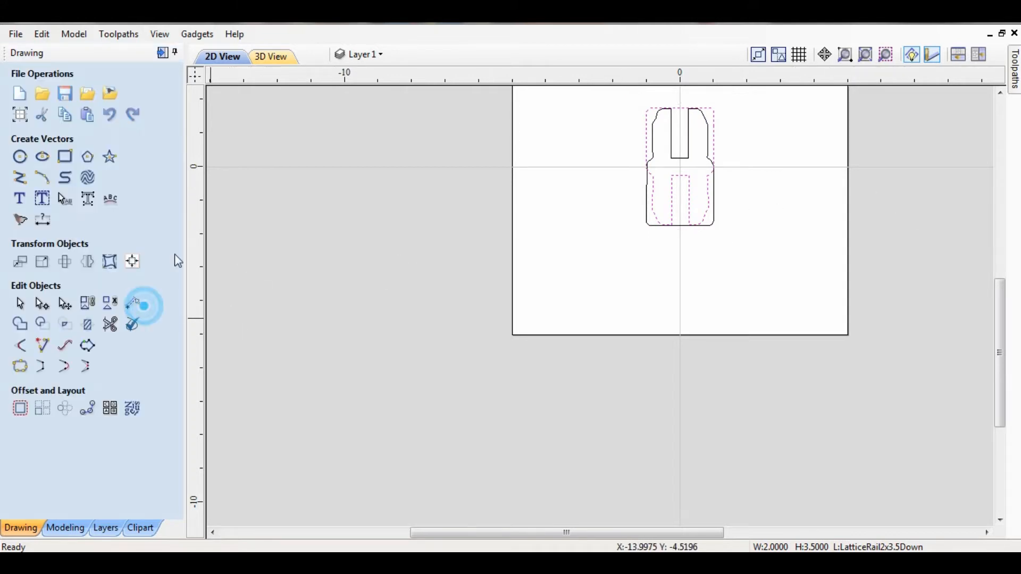
pyautogui.click(360, 56)
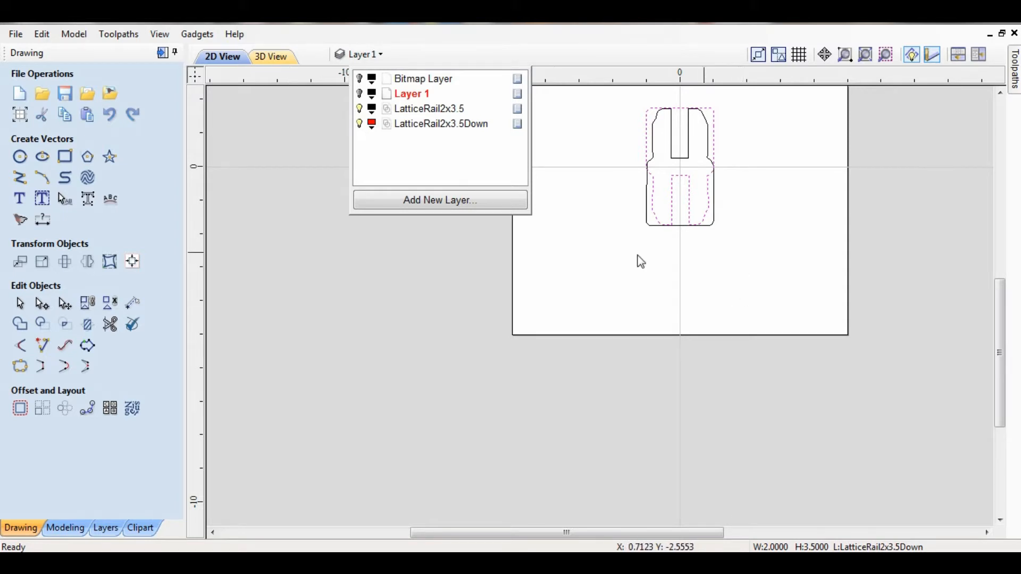
pyautogui.click(463, 307)
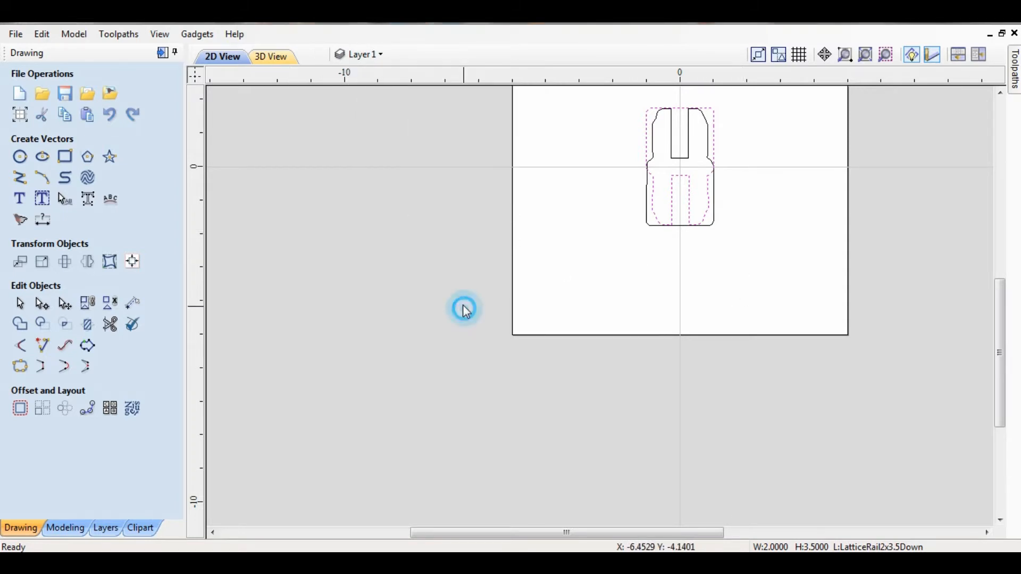
pyautogui.click(713, 199)
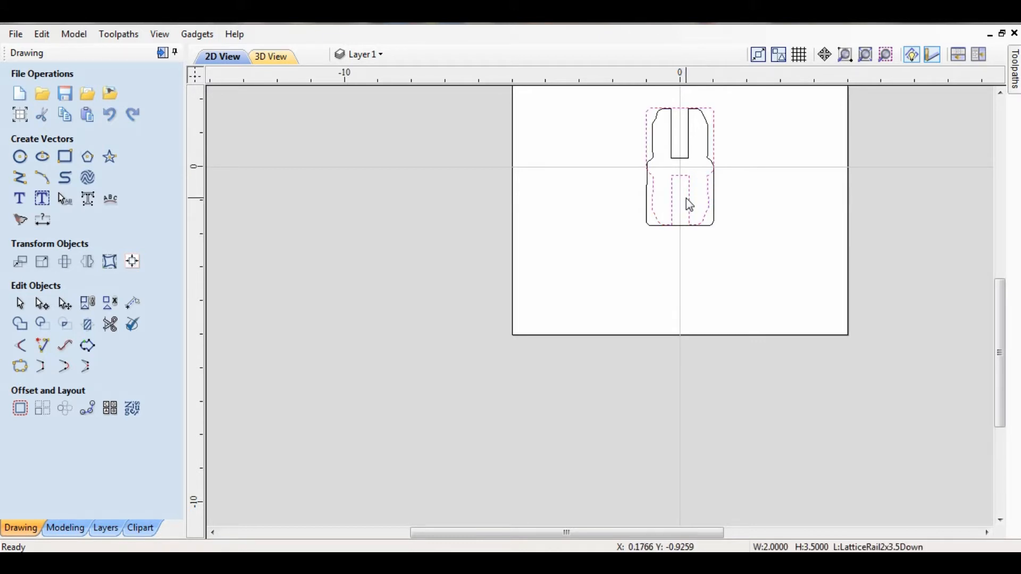
pyautogui.click(133, 262)
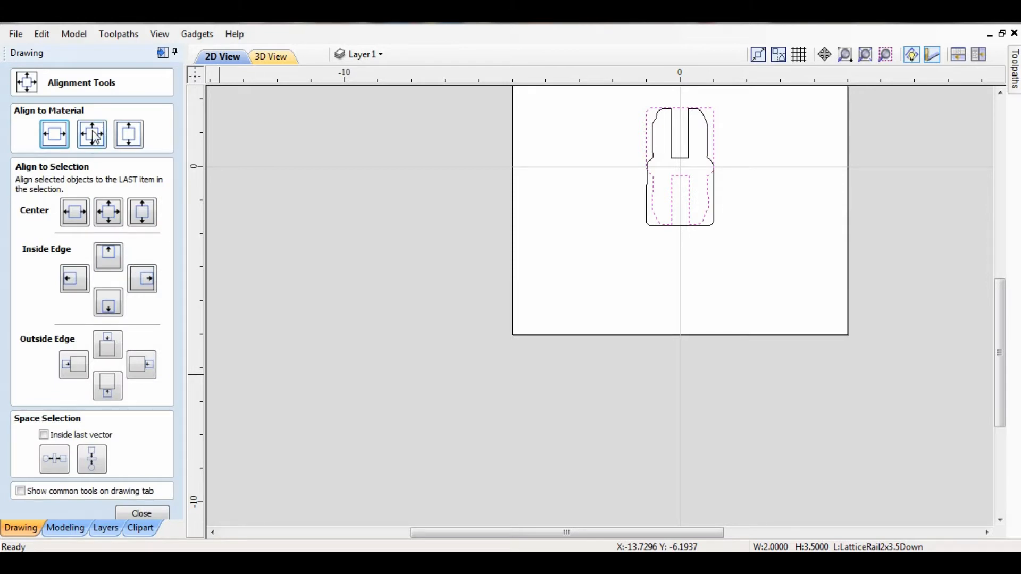
pyautogui.click(537, 34)
pyautogui.click(141, 514)
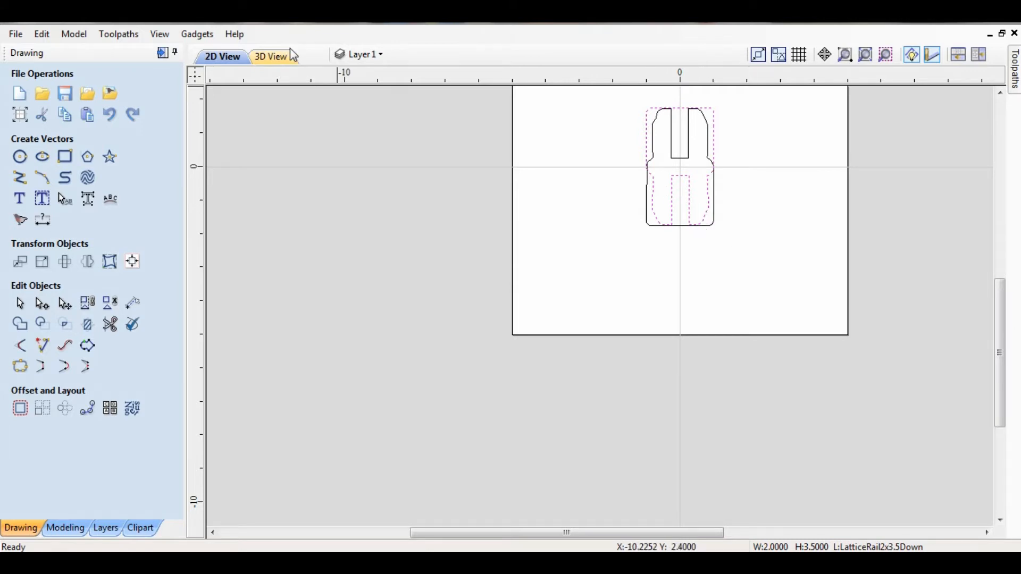
# Hide the LatticeRail2x3.5Down layer and select the remaining upright rail outline.
pyautogui.click(364, 55)
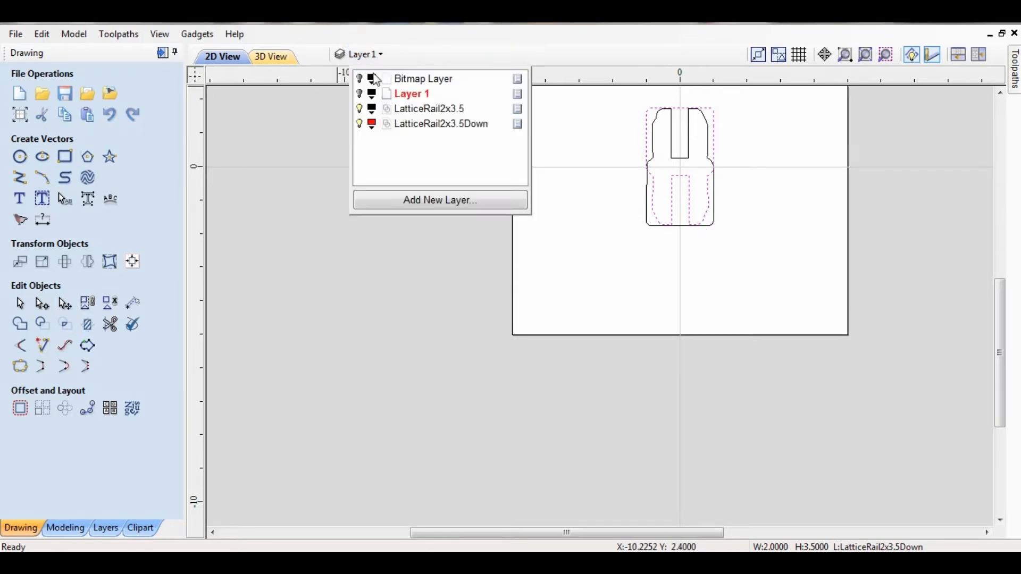
pyautogui.click(360, 125)
pyautogui.click(434, 262)
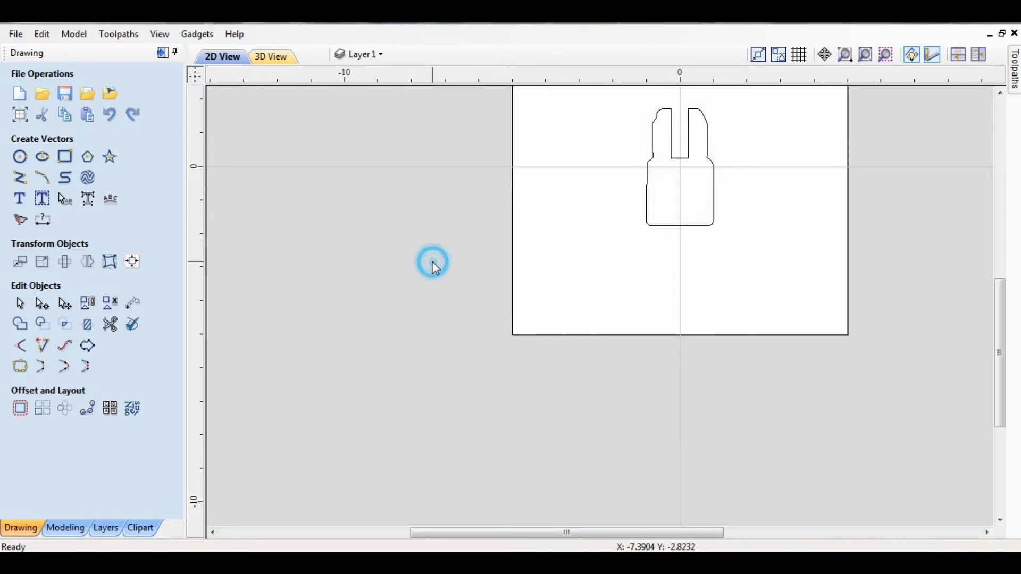
pyautogui.click(700, 226)
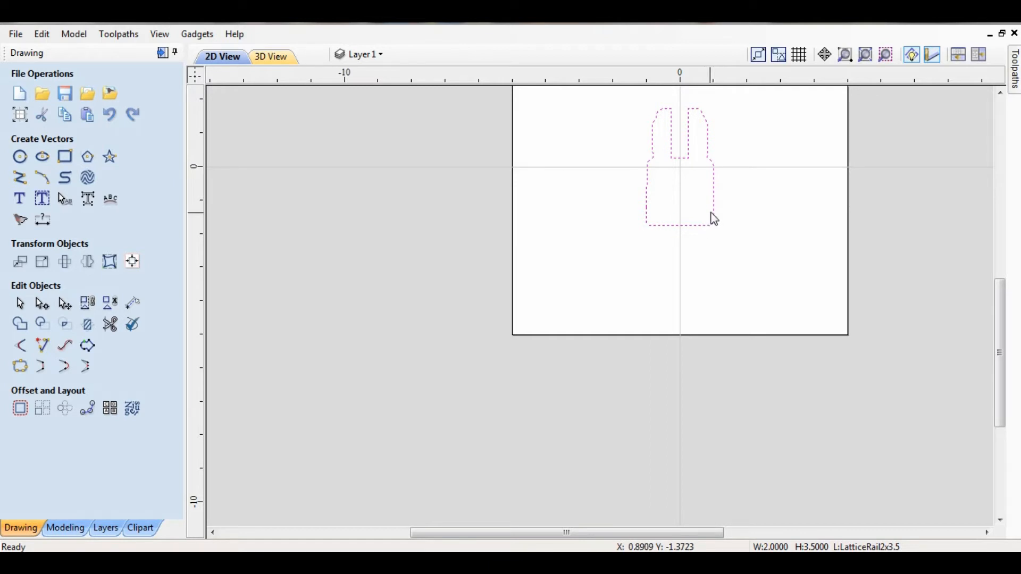
# Resize the job to 2 inches wide and 3.5 inches high, with Z zero at the material surface.
pyautogui.click(19, 115)
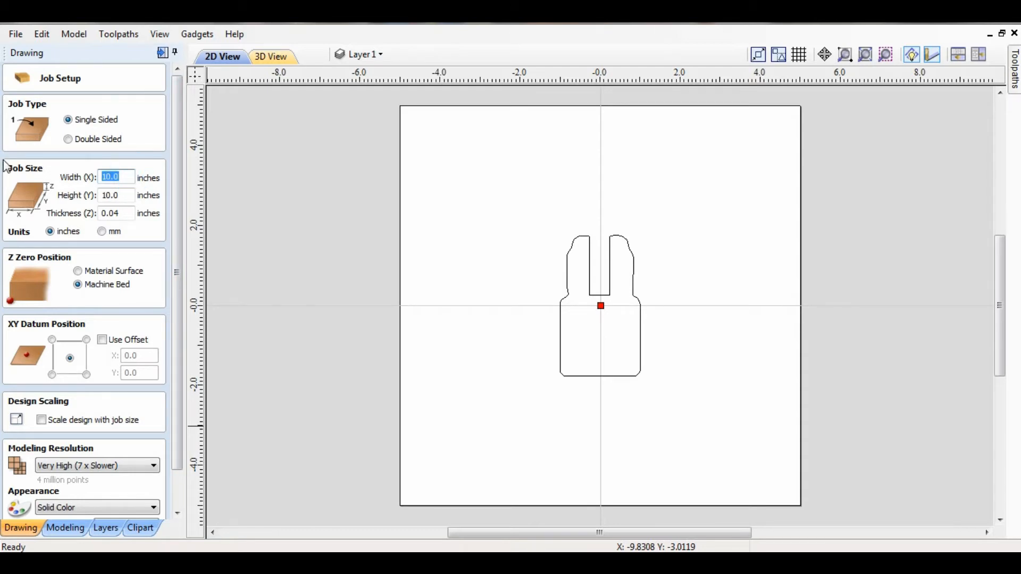
pyautogui.write('2')
pyautogui.press('Tab')
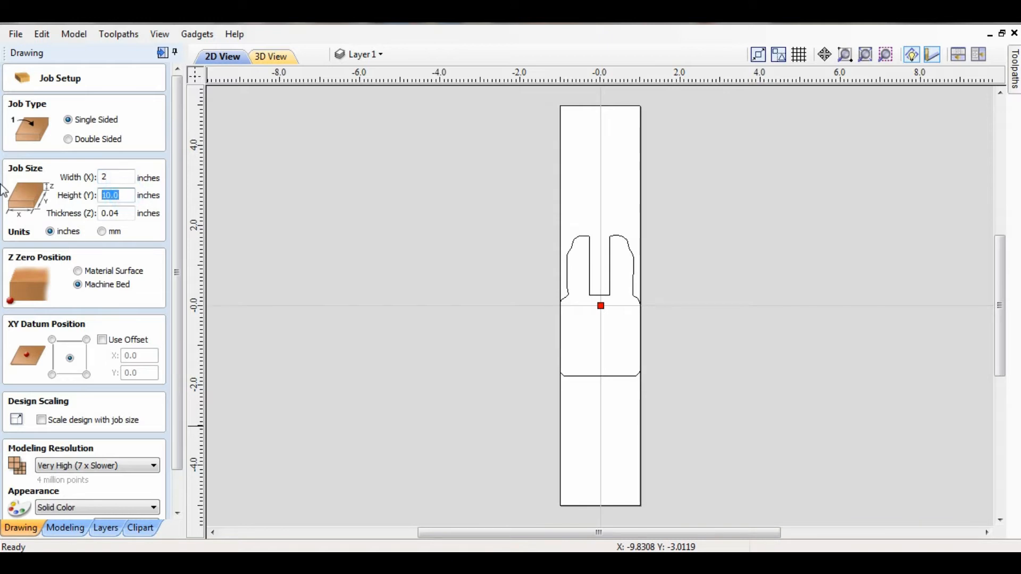
pyautogui.write('3.5')
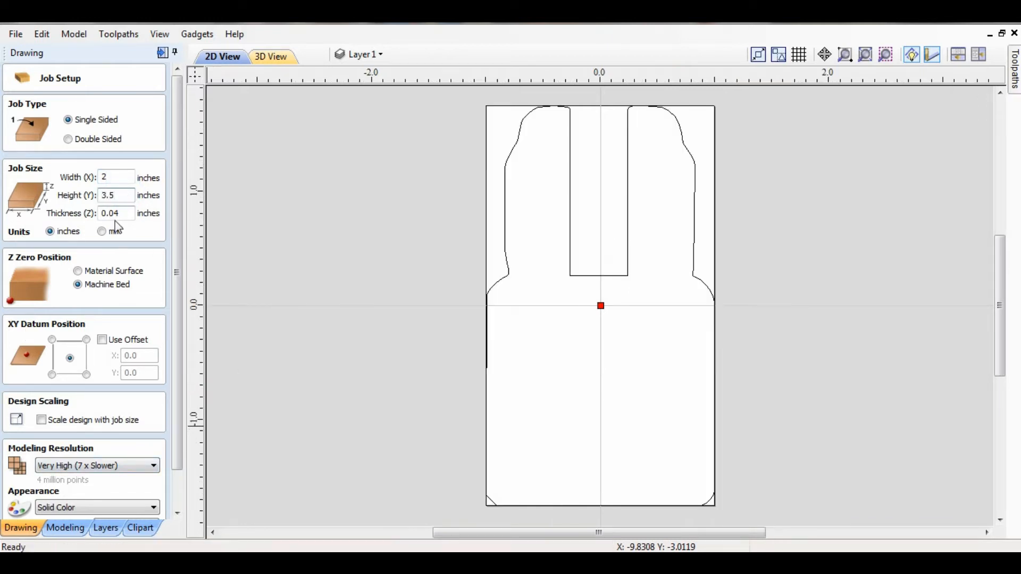
pyautogui.moveTo(178, 447); pyautogui.dragTo(173, 483)
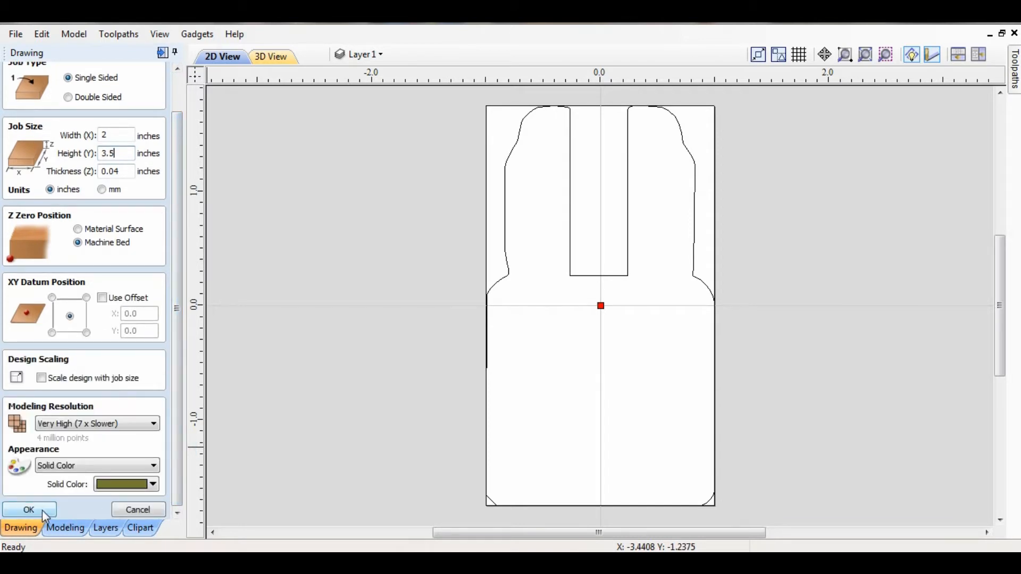
pyautogui.click(78, 229)
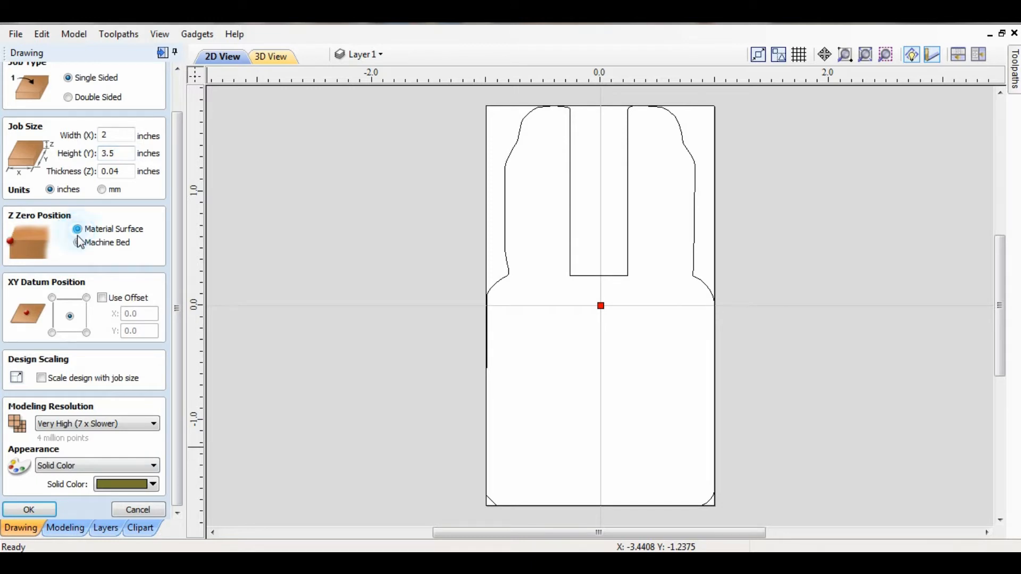
pyautogui.click(35, 512)
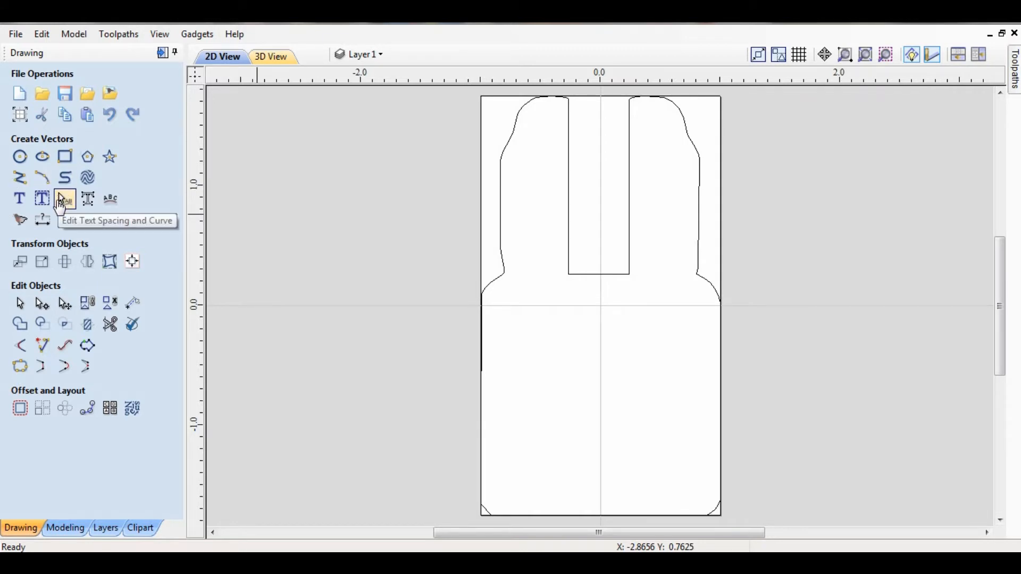
# Calculate a 2D profile toolpath that machines inside the upright rail outline, accepting the cut through the material.
pyautogui.click(163, 53)
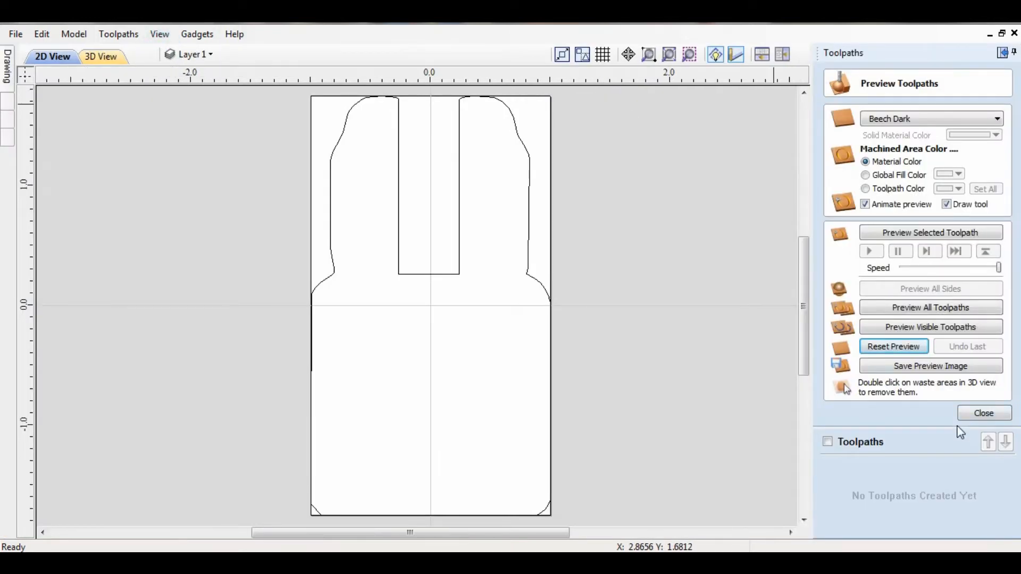
pyautogui.click(983, 414)
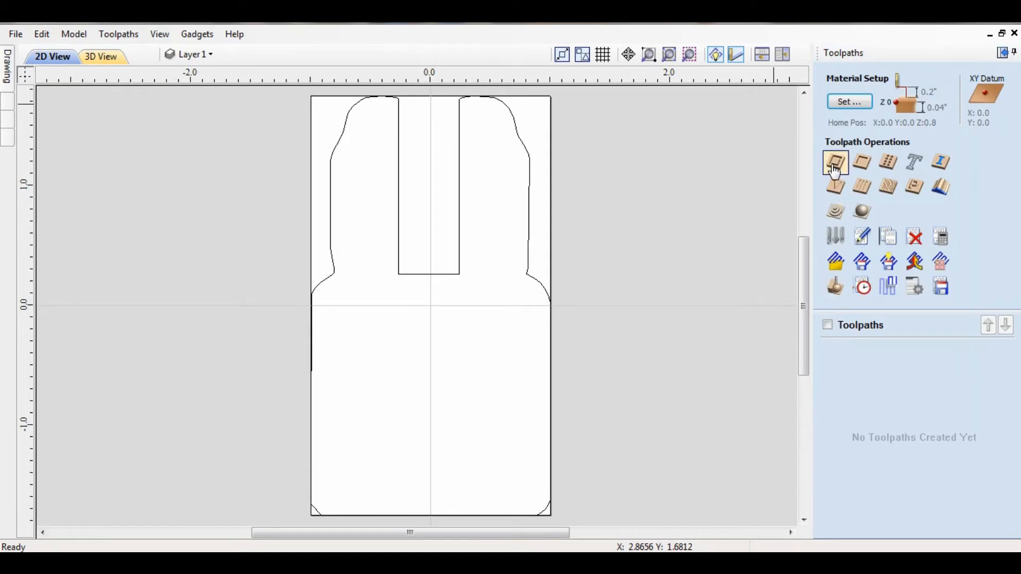
pyautogui.click(525, 270)
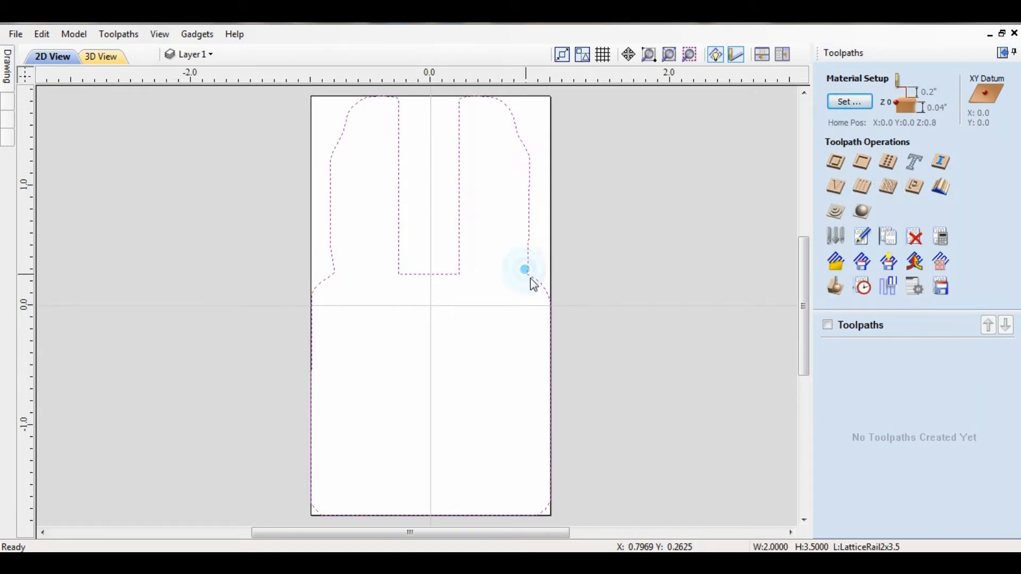
pyautogui.click(837, 171)
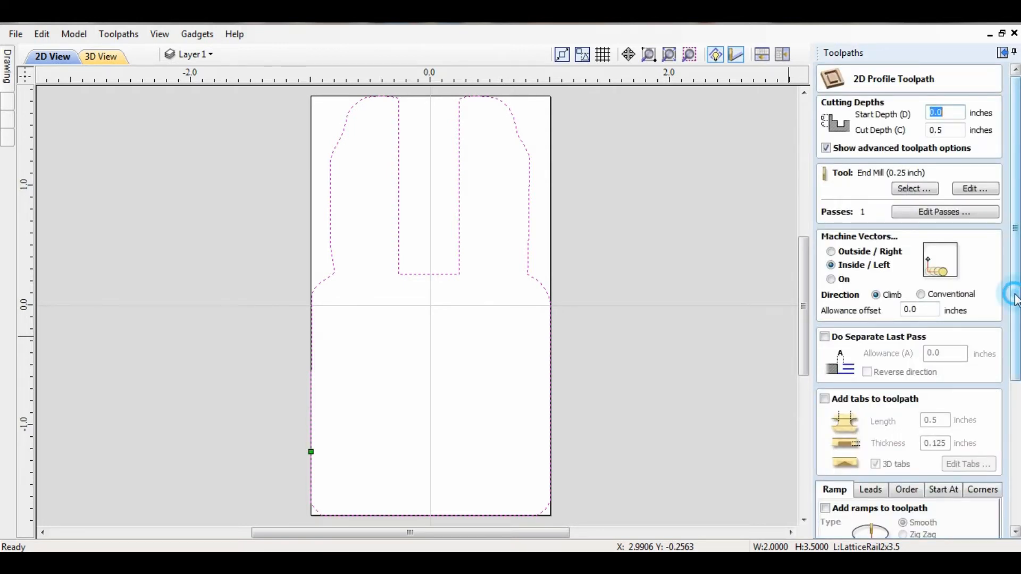
pyautogui.scroll(-1, 1013, 293)
pyautogui.scroll(1, 1011, 290)
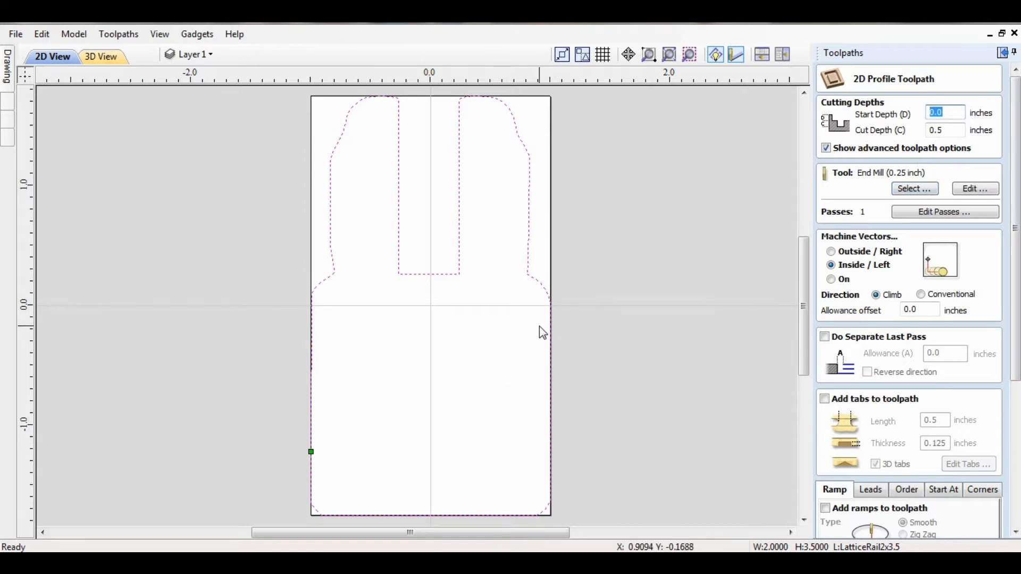
pyautogui.click(831, 251)
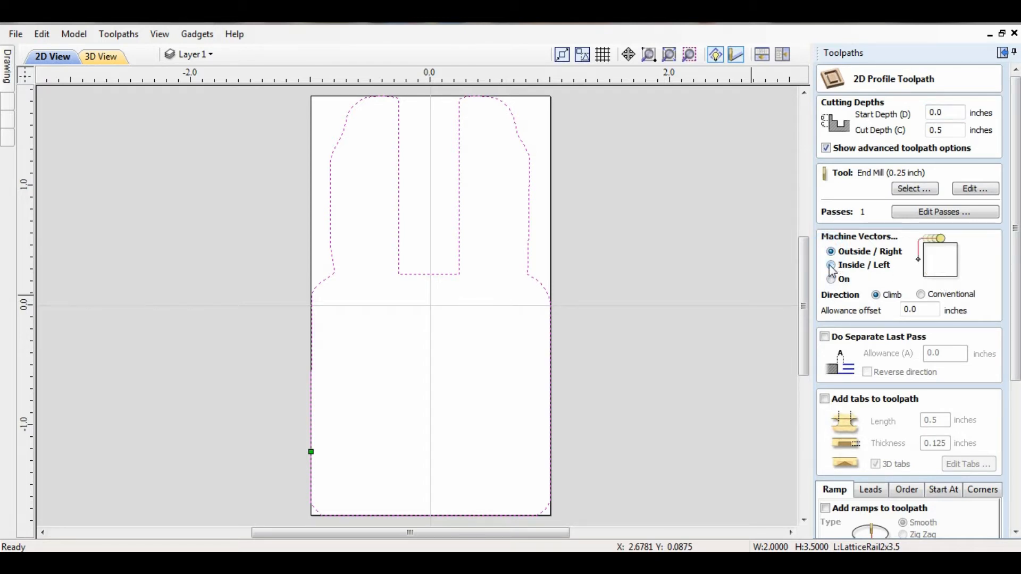
pyautogui.click(831, 264)
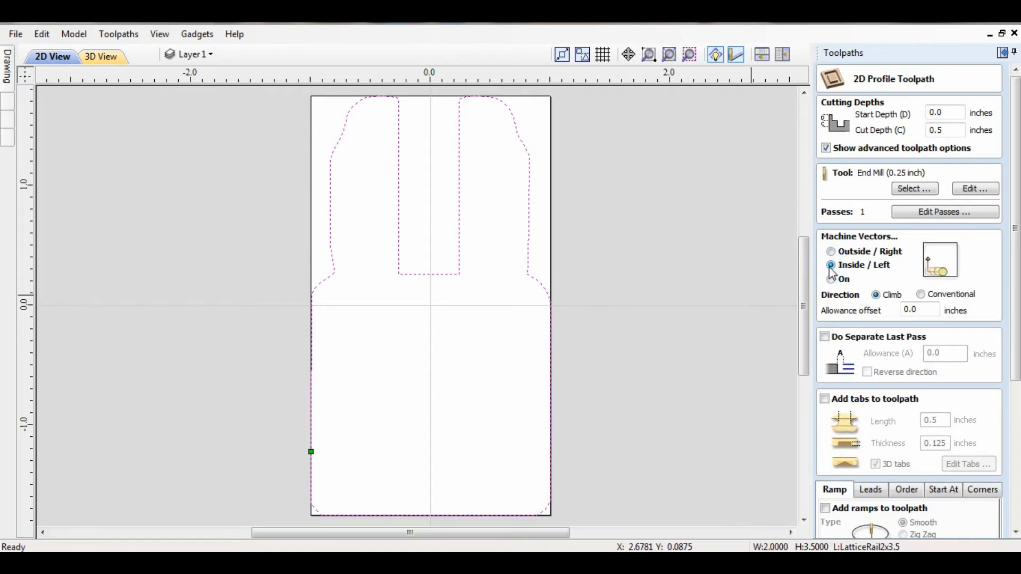
pyautogui.moveTo(1016, 271); pyautogui.dragTo(996, 422)
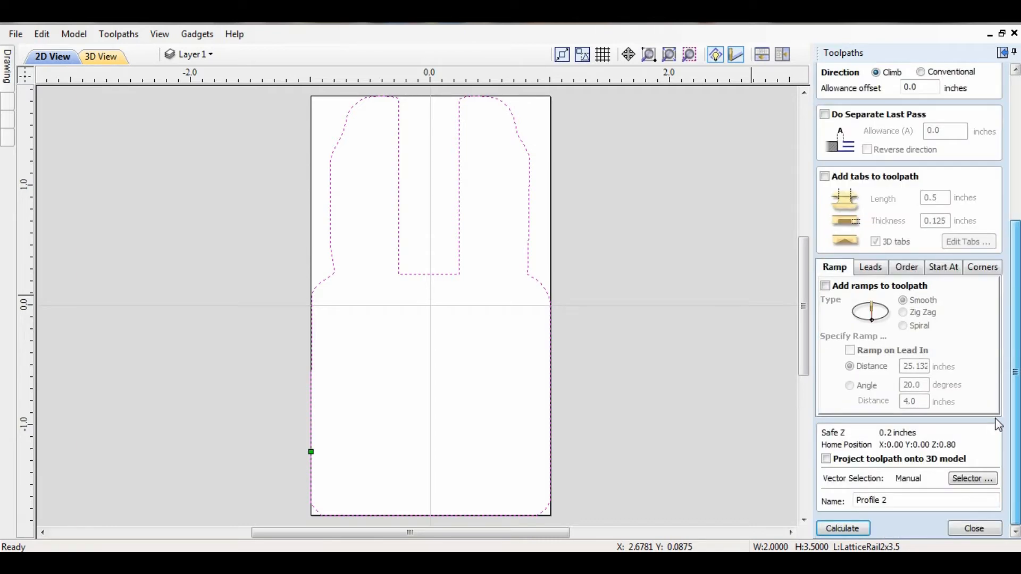
pyautogui.click(837, 532)
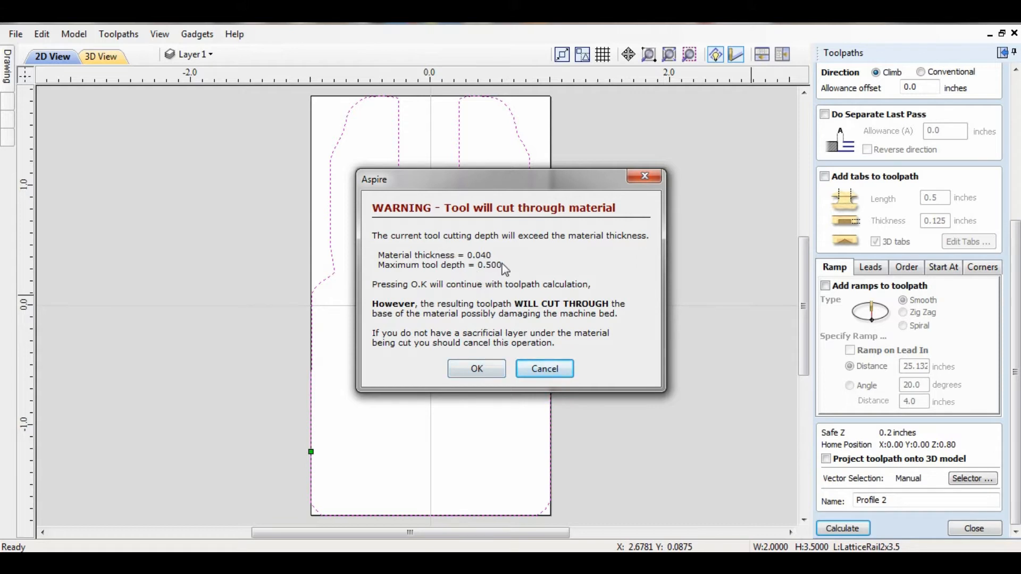
pyautogui.click(488, 374)
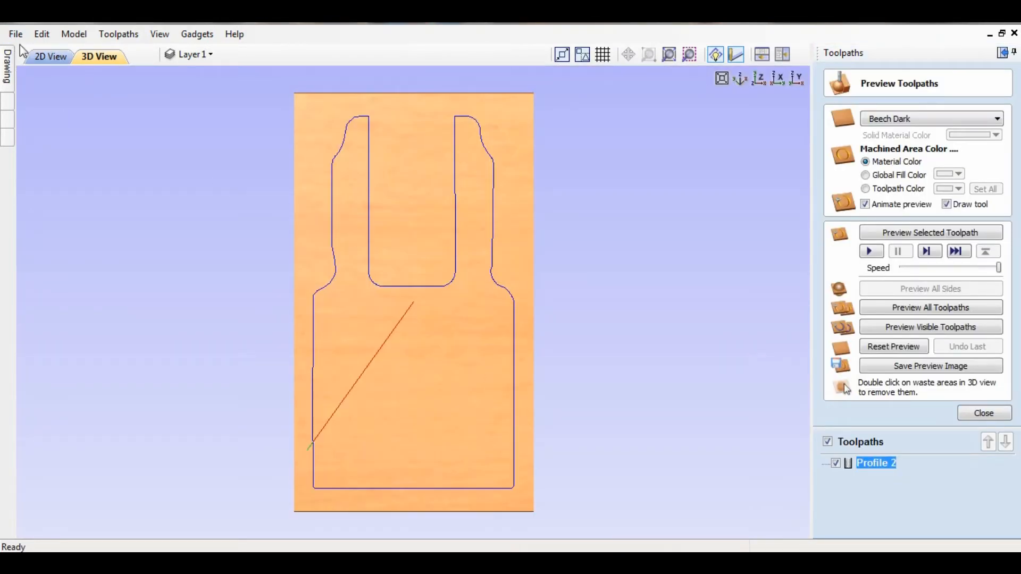
# Inspect the calculated profile toolpath in 2D, comparing its wireframe and solid drawing styles.
pyautogui.click(44, 58)
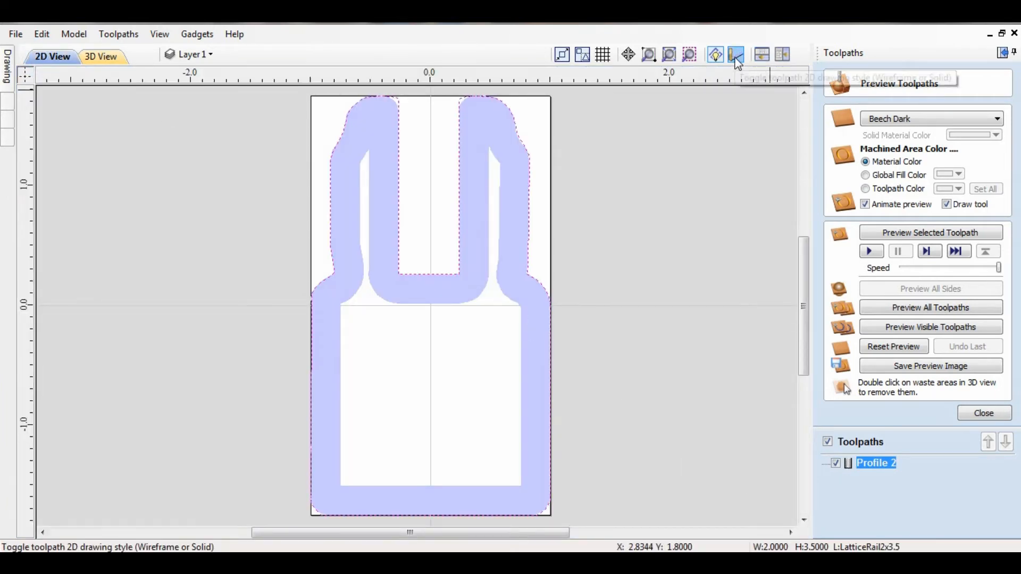
pyautogui.click(736, 55)
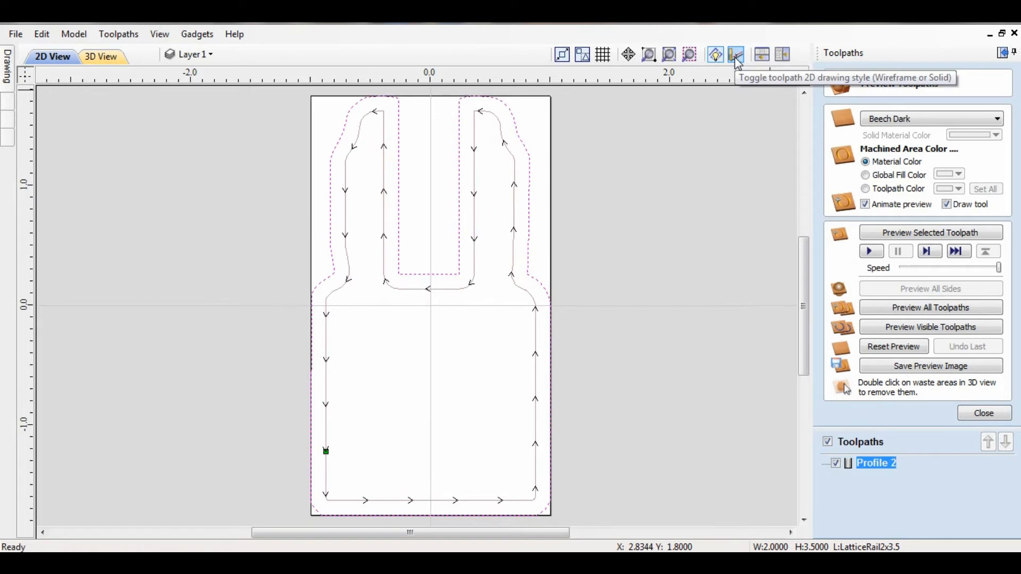
pyautogui.click(737, 55)
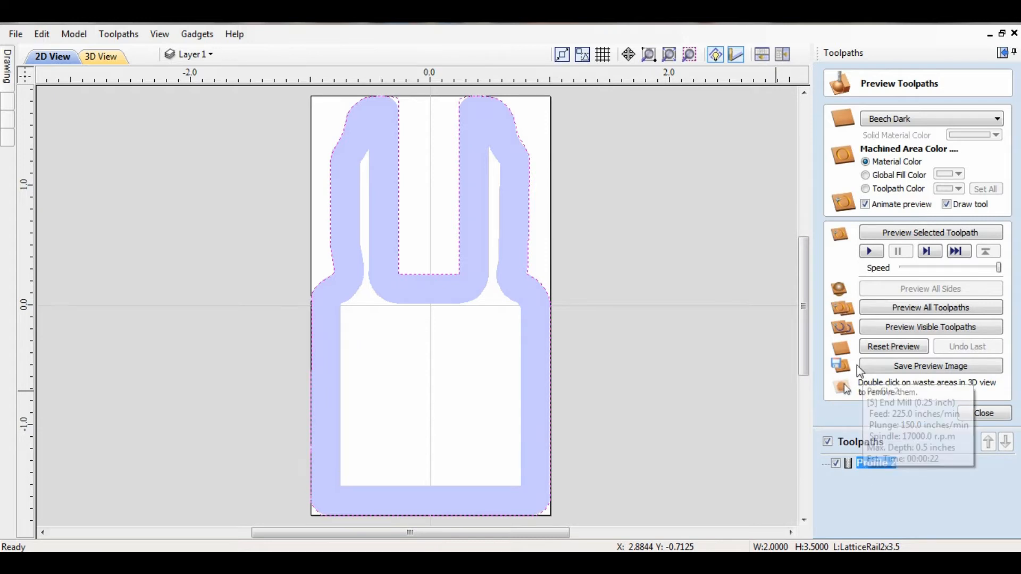
# Preview the visible toolpath in 3D and remove the waste material inside the rail outline.
pyautogui.click(117, 60)
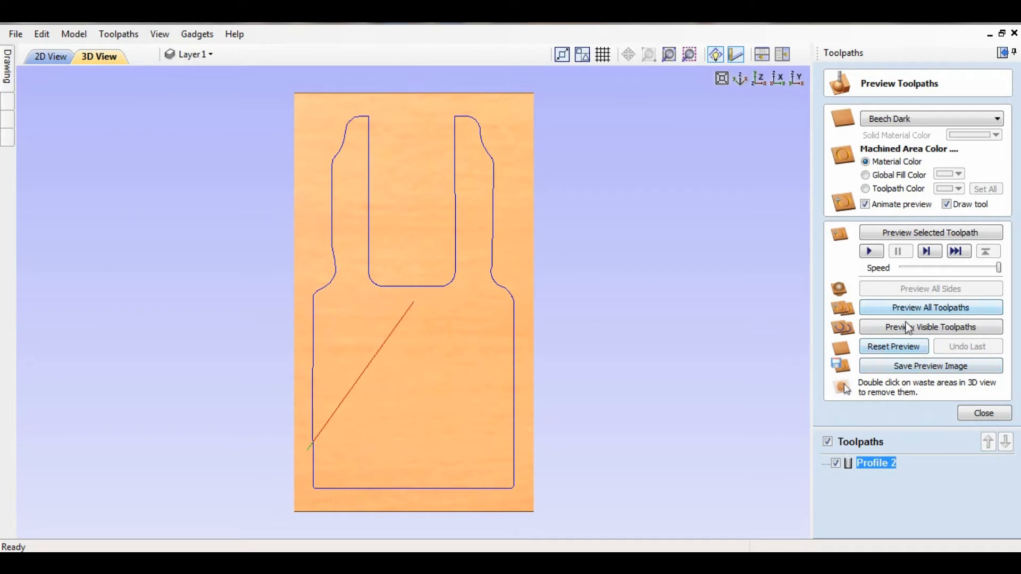
pyautogui.click(903, 327)
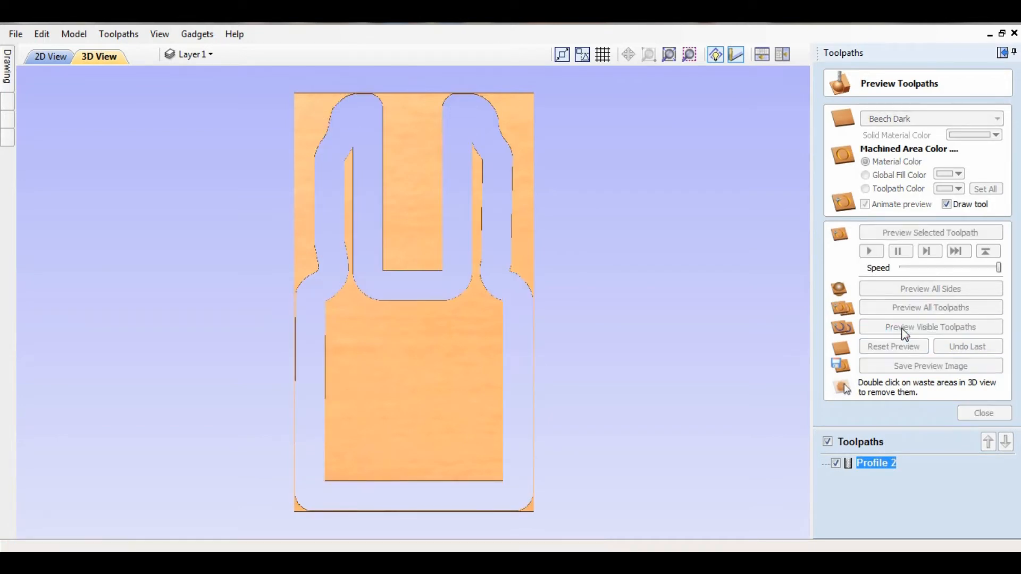
pyautogui.doubleClick(421, 417)
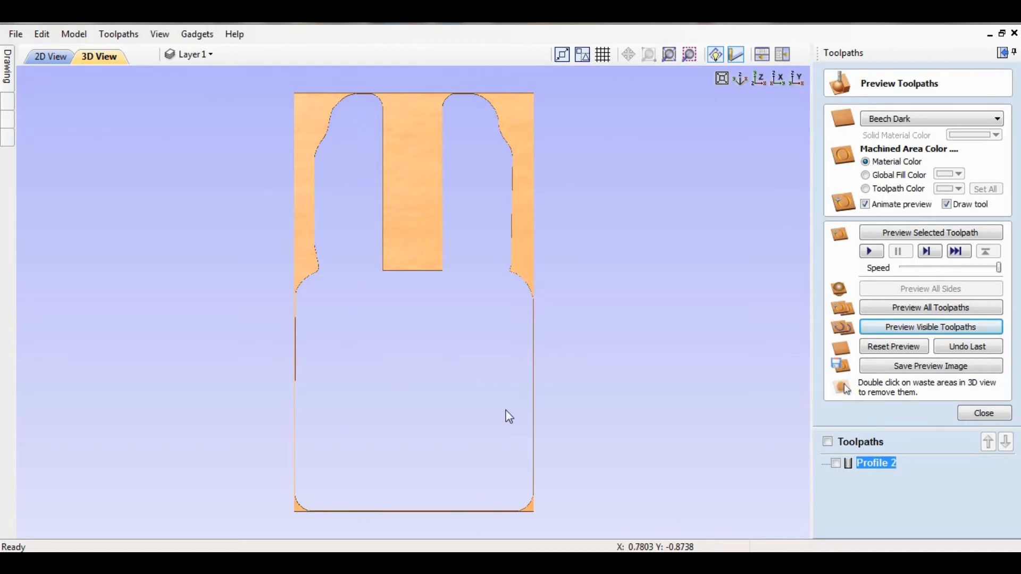
# Reset the toolpath preview to the uncut material block and close the preview.
pyautogui.click(987, 415)
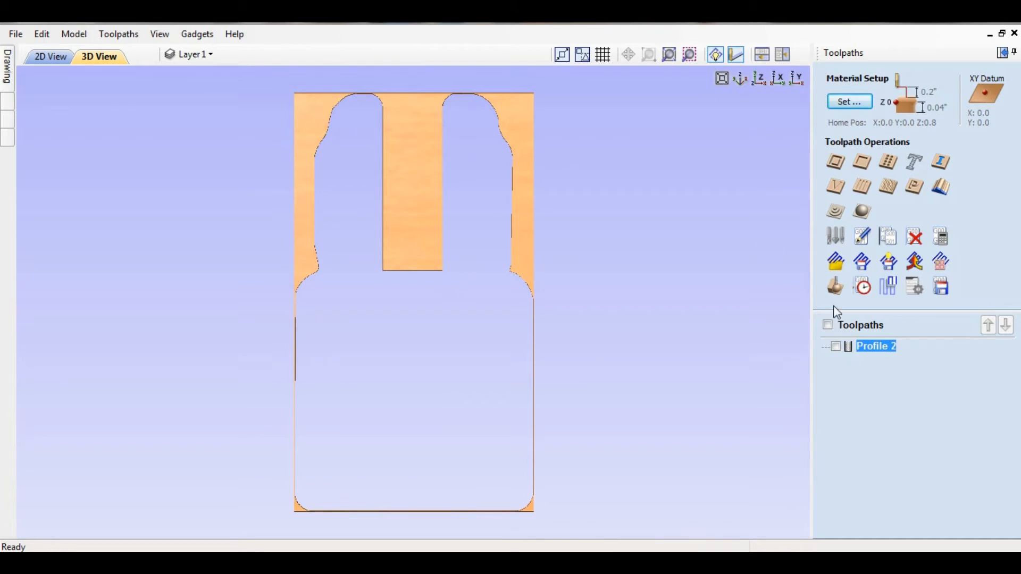
pyautogui.click(835, 287)
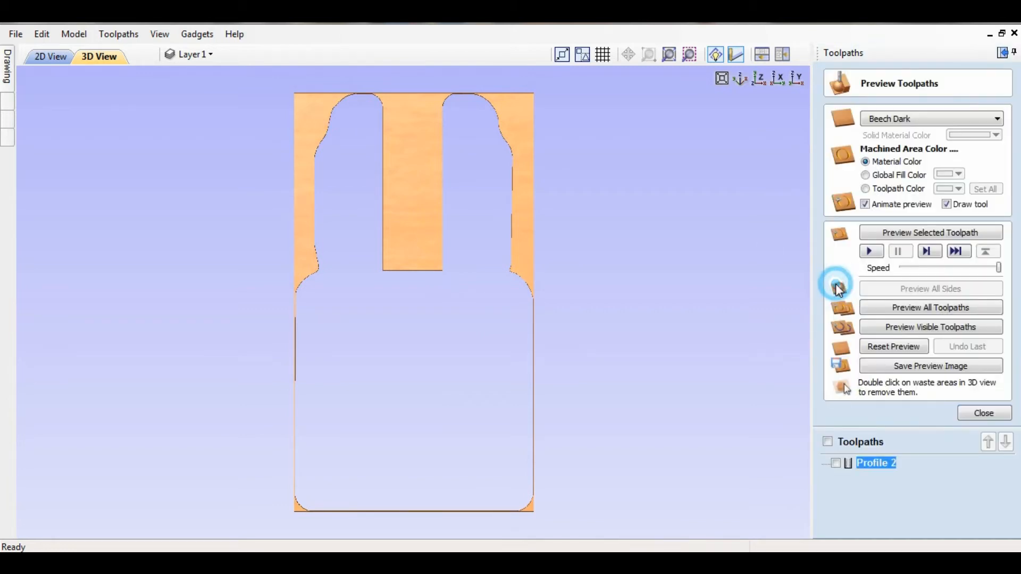
pyautogui.click(903, 347)
pyautogui.click(985, 415)
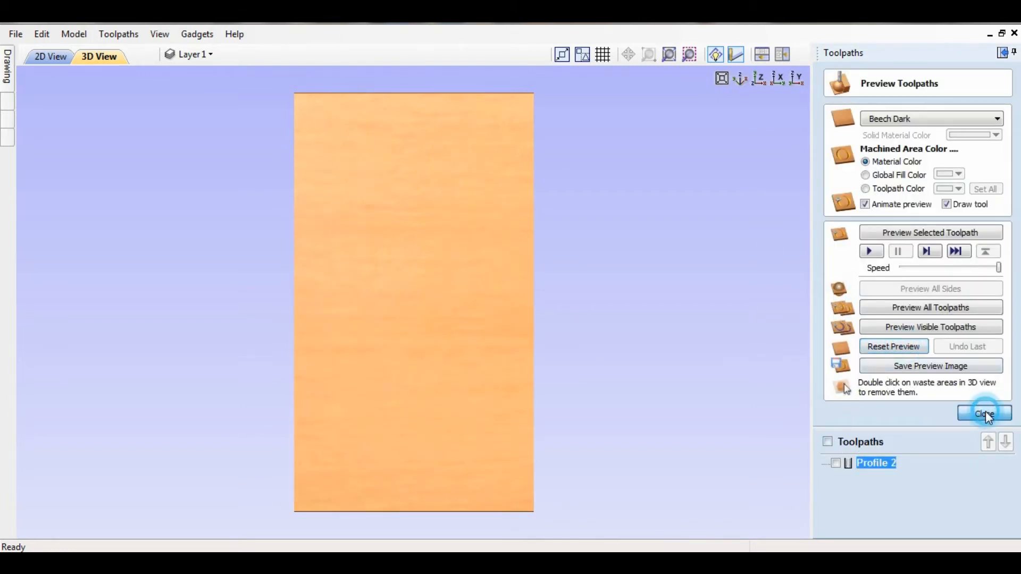
# Hide the LatticeRail2x3.5 layer, show the LatticeRail2x3.5Down layer, and return to the 2D drawing.
pyautogui.click(195, 59)
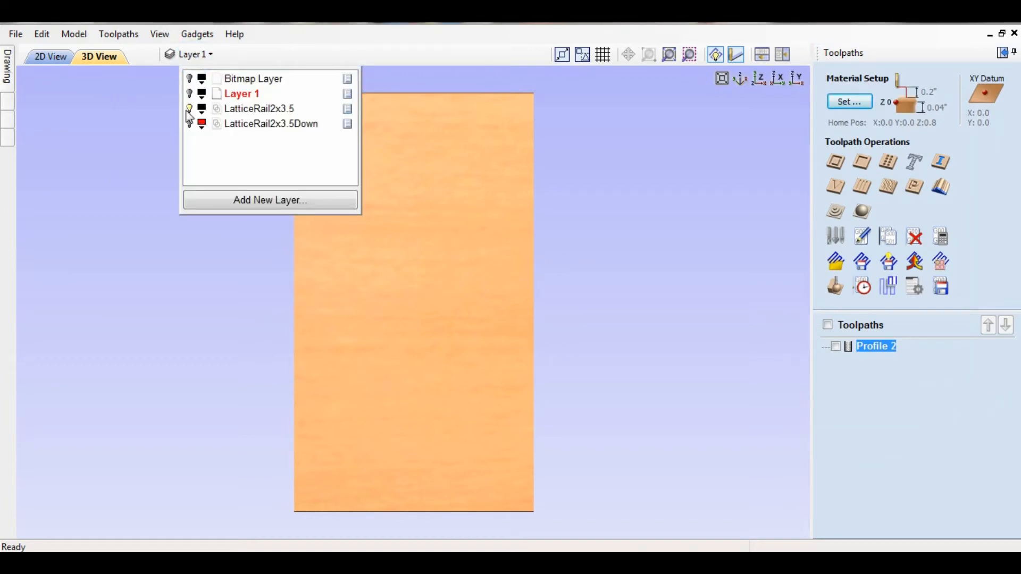
pyautogui.click(189, 109)
pyautogui.click(190, 125)
pyautogui.click(53, 56)
pyautogui.click(53, 56)
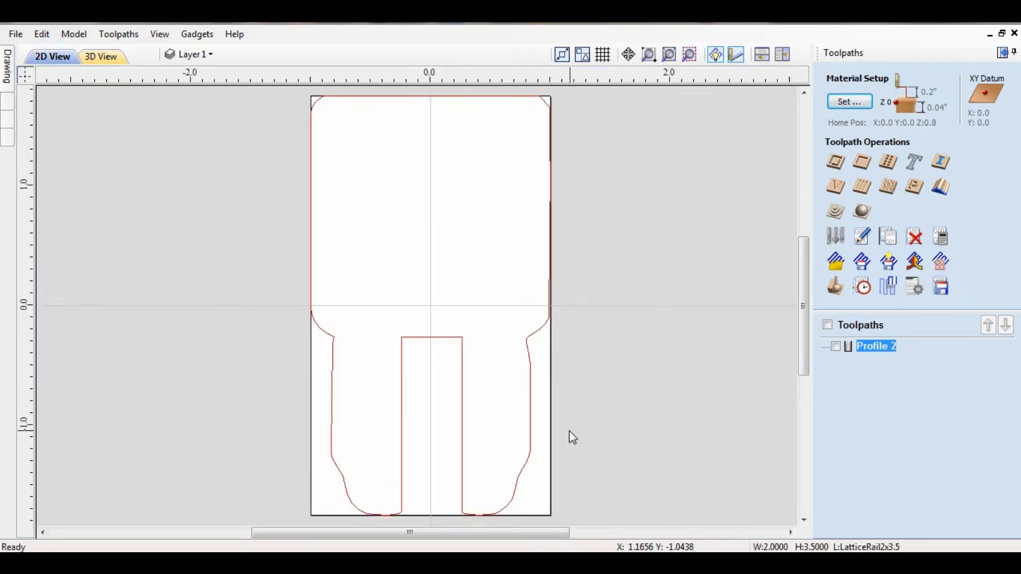
# Calculate an inside profile toolpath named LatticeRailDown for the downward rail outline, 0.5 inches deep with the 0.25 inch end mill.
pyautogui.click(525, 467)
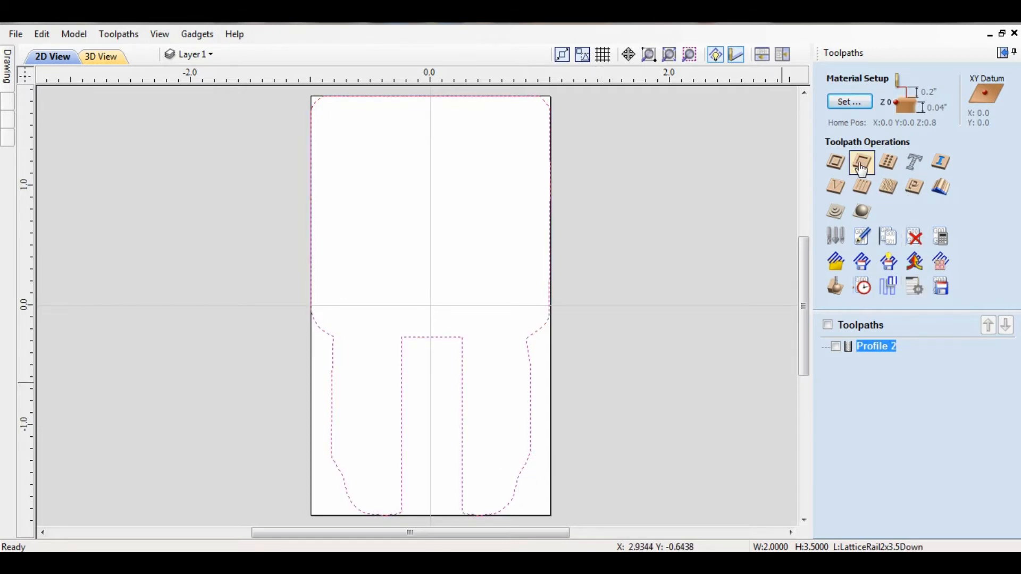
pyautogui.click(836, 166)
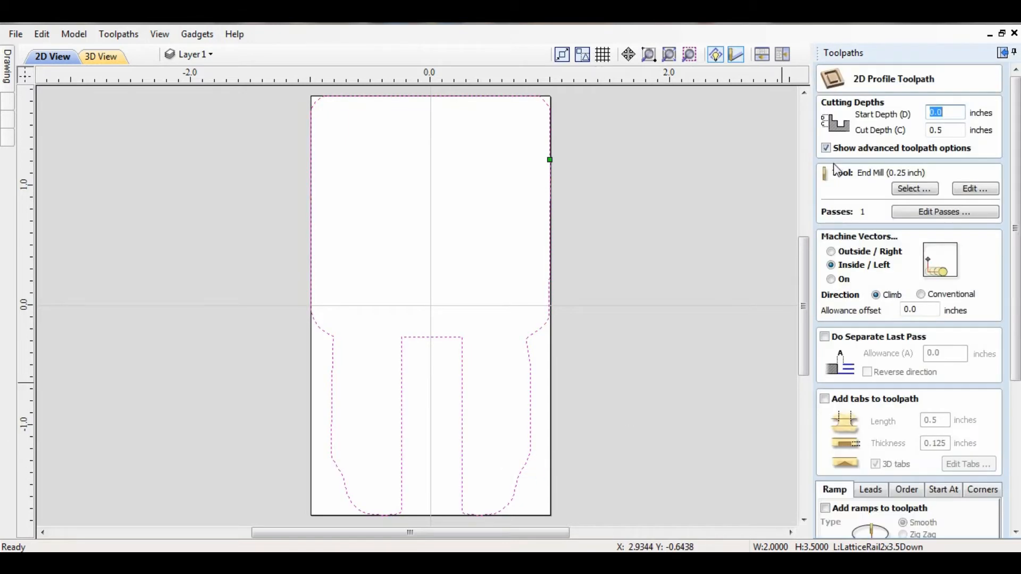
pyautogui.moveTo(1015, 280); pyautogui.dragTo(1015, 424)
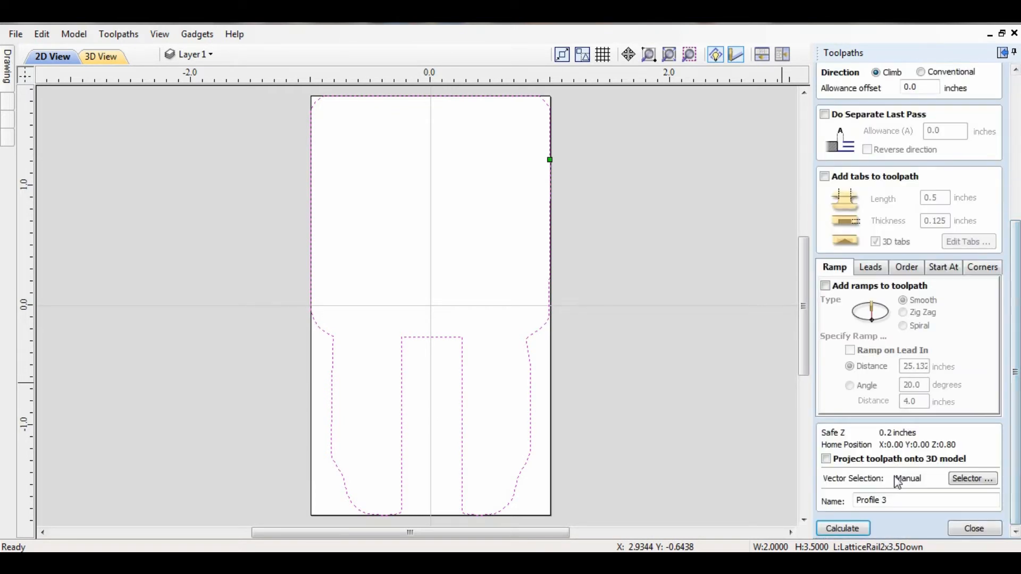
pyautogui.moveTo(894, 500); pyautogui.dragTo(841, 496)
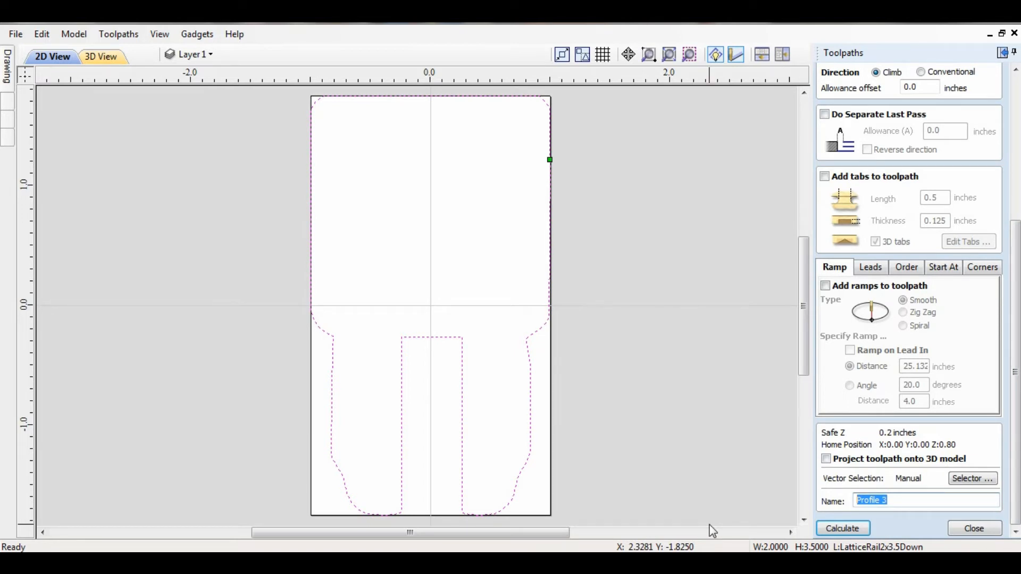
pyautogui.write('LatticeRailDown')
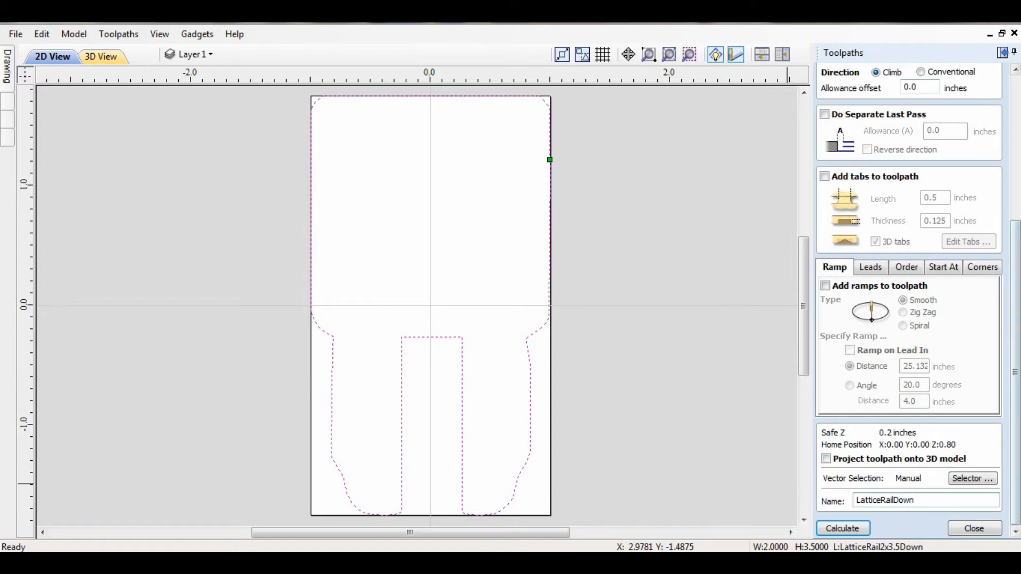
pyautogui.moveTo(1014, 380); pyautogui.dragTo(1017, 207)
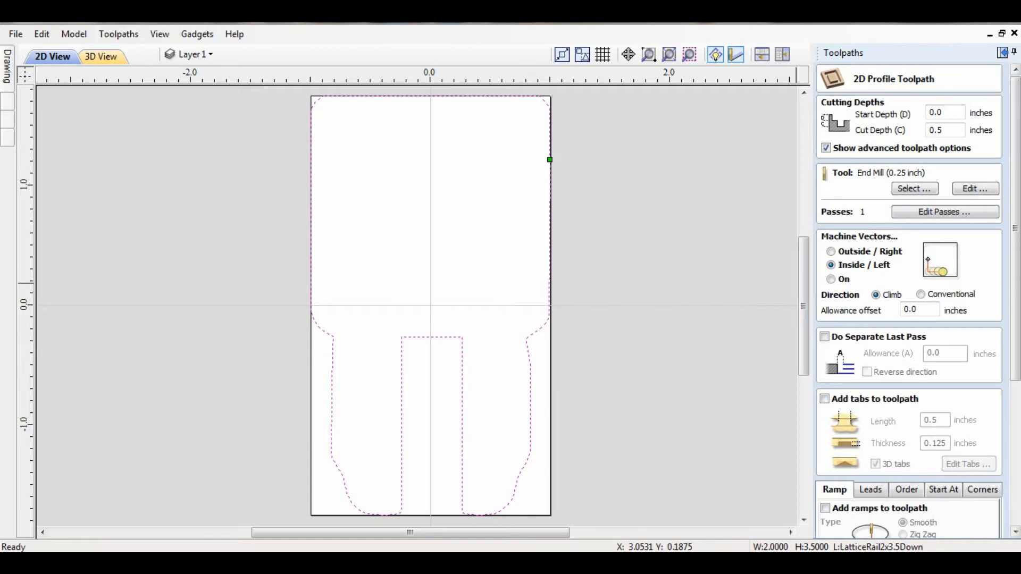
pyautogui.moveTo(1017, 309); pyautogui.dragTo(1016, 472)
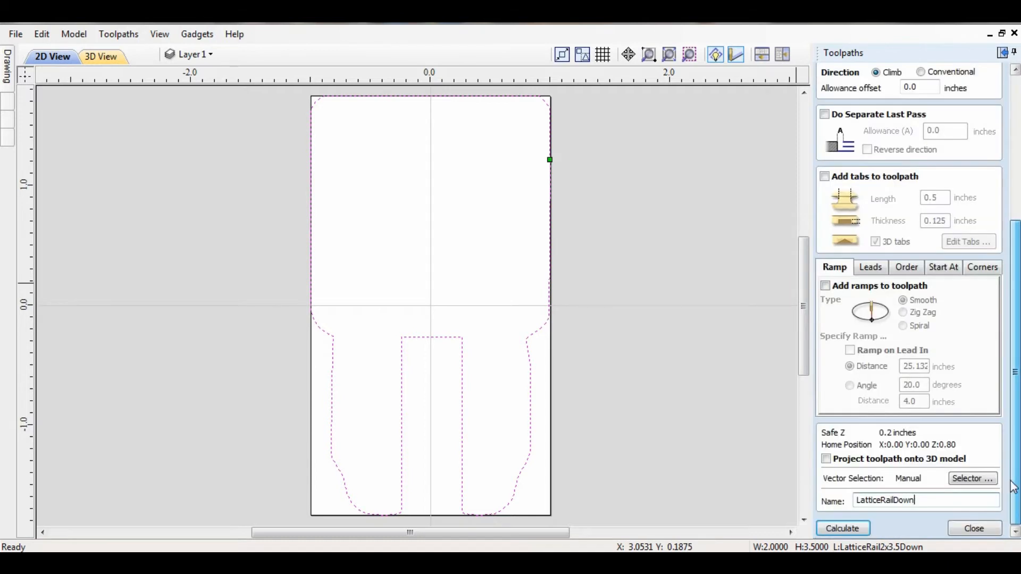
pyautogui.click(839, 532)
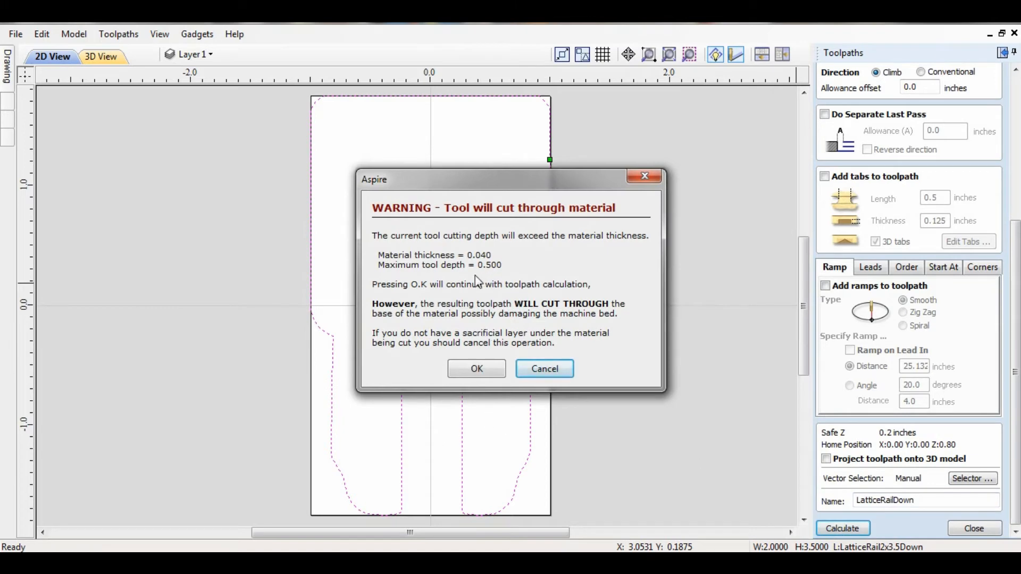
pyautogui.click(477, 372)
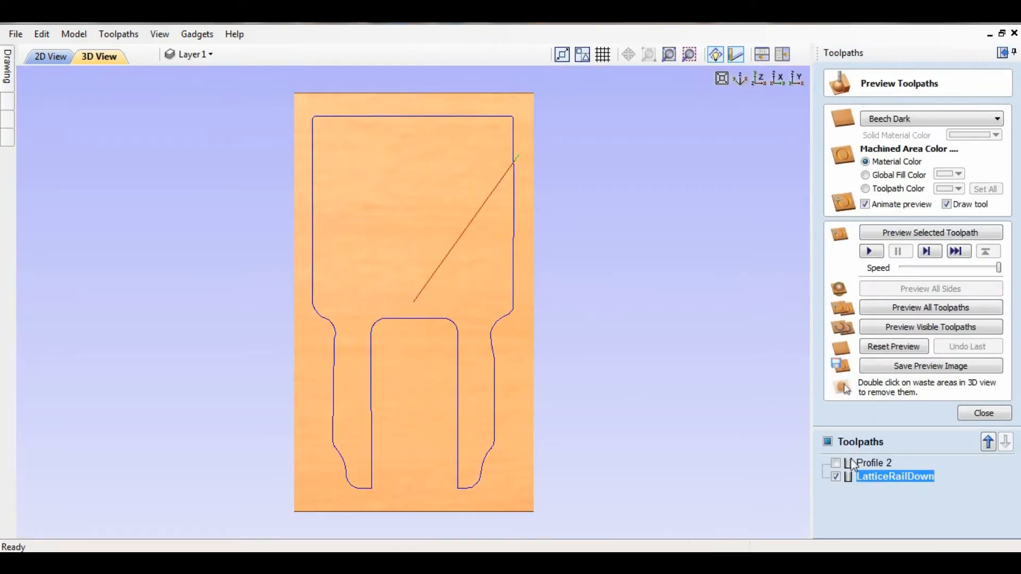
# Preview the LatticeRailDown toolpath in 3D, remove the waste inside the outline, and return to the 2D drawing with the preview closed.
pyautogui.click(892, 329)
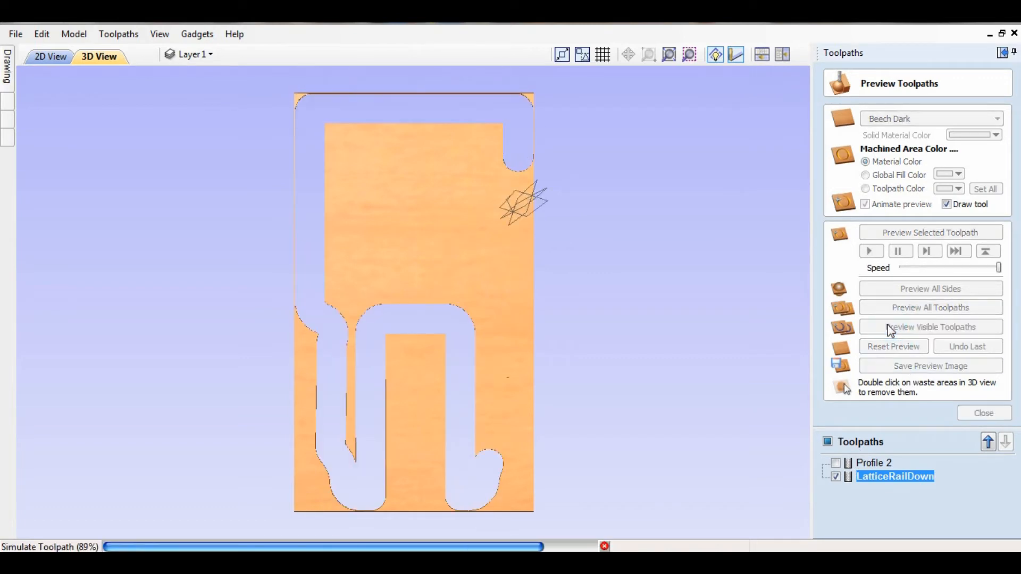
pyautogui.doubleClick(419, 177)
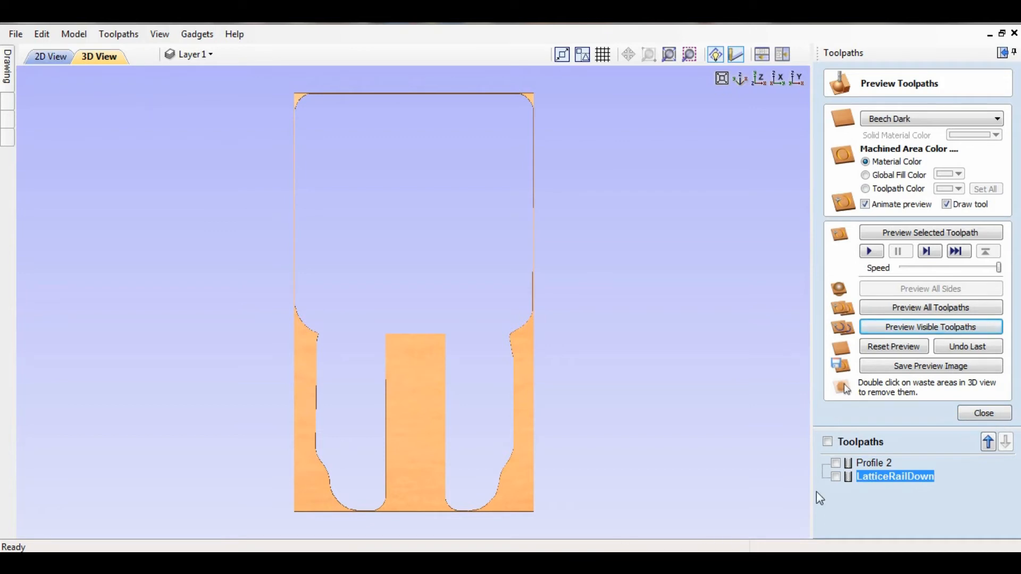
pyautogui.click(836, 477)
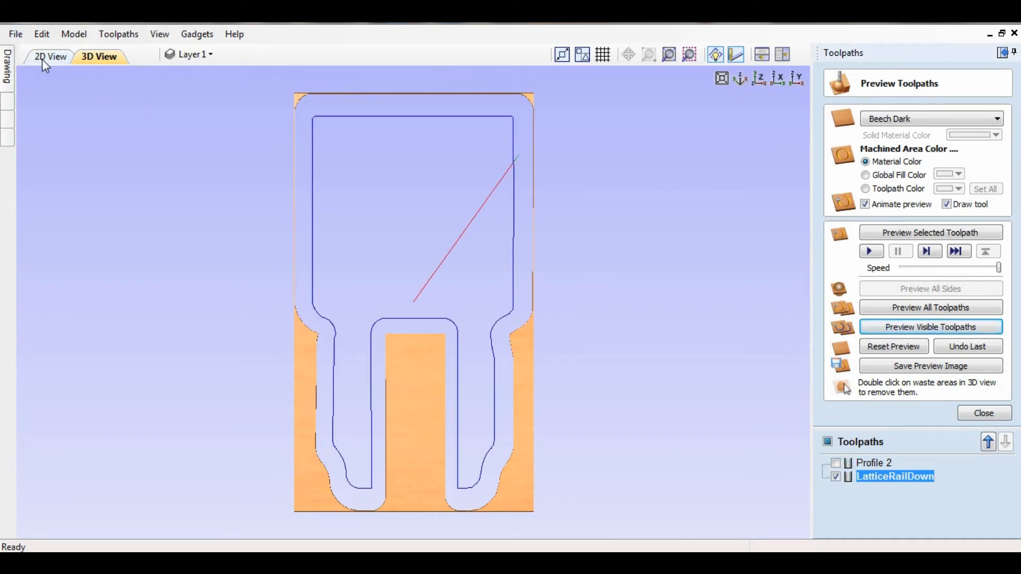
pyautogui.click(45, 61)
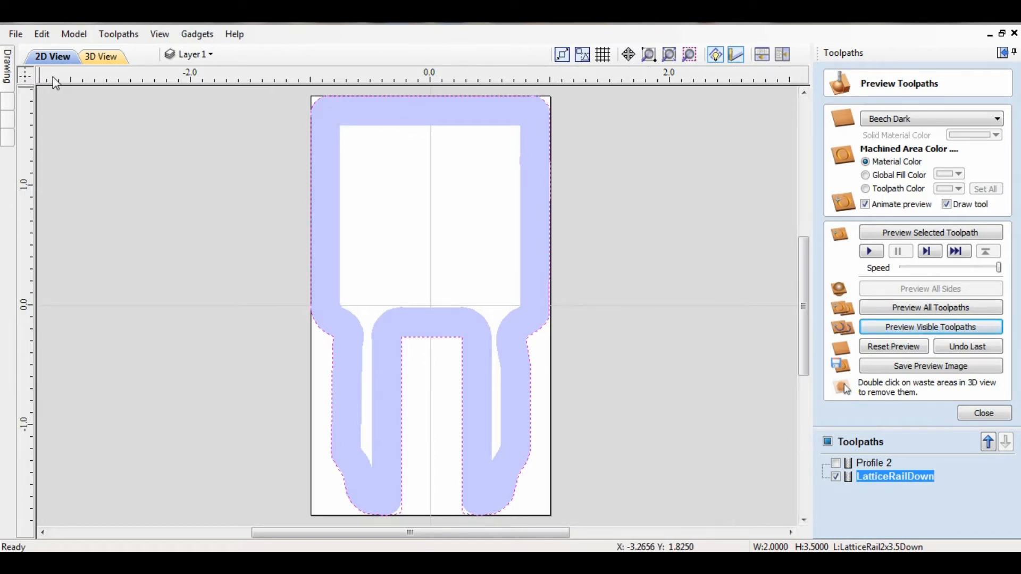
pyautogui.click(984, 413)
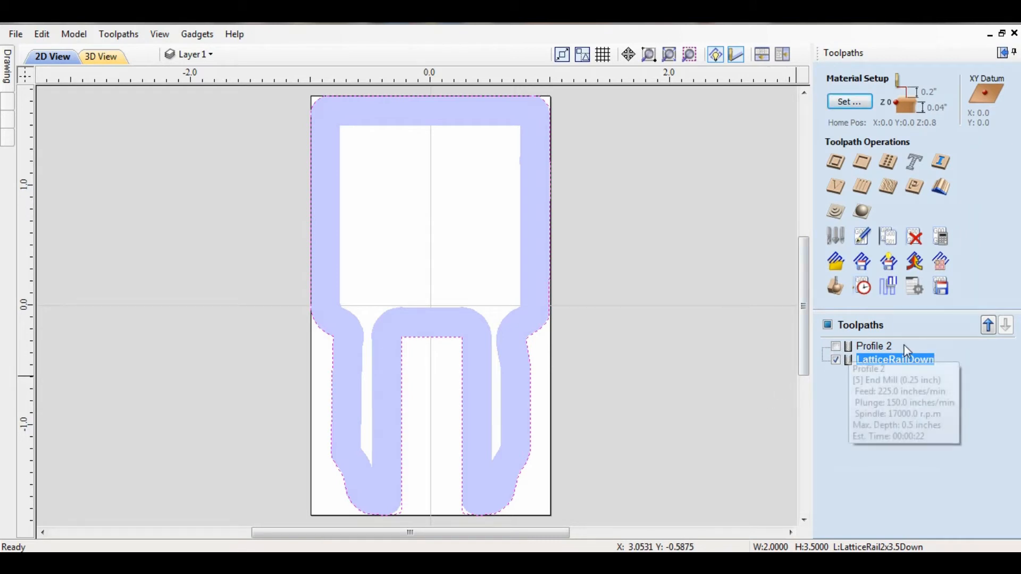
# Rename the Profile 2 toolpath as LatticeRailUp2x3.5.
pyautogui.click(865, 347)
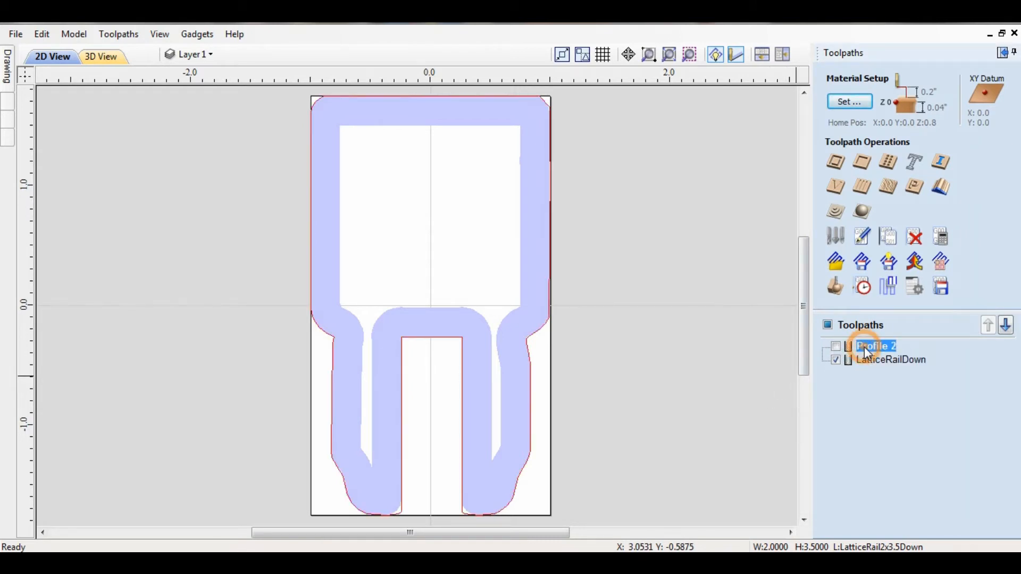
pyautogui.rightClick(867, 349)
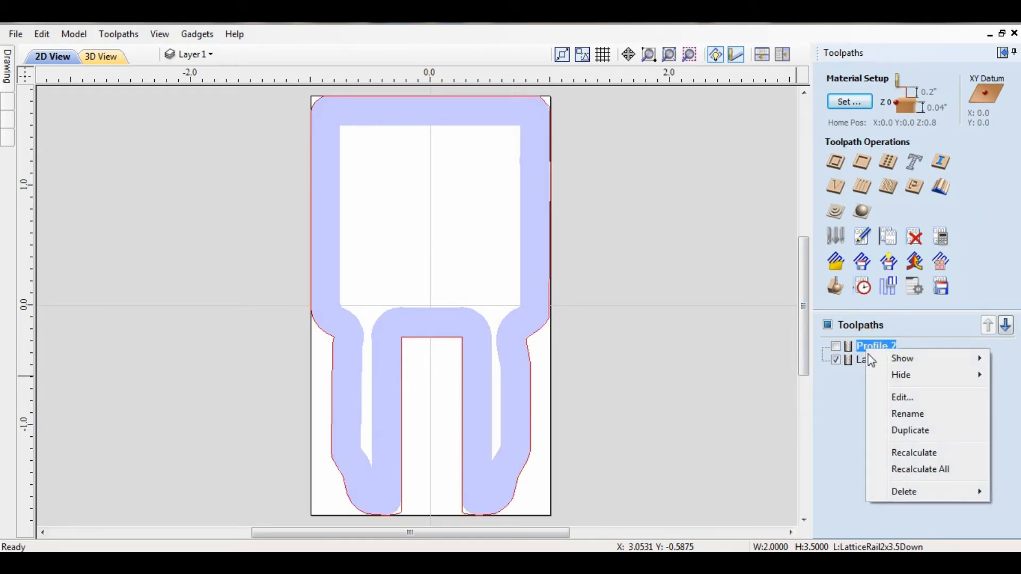
pyautogui.click(909, 414)
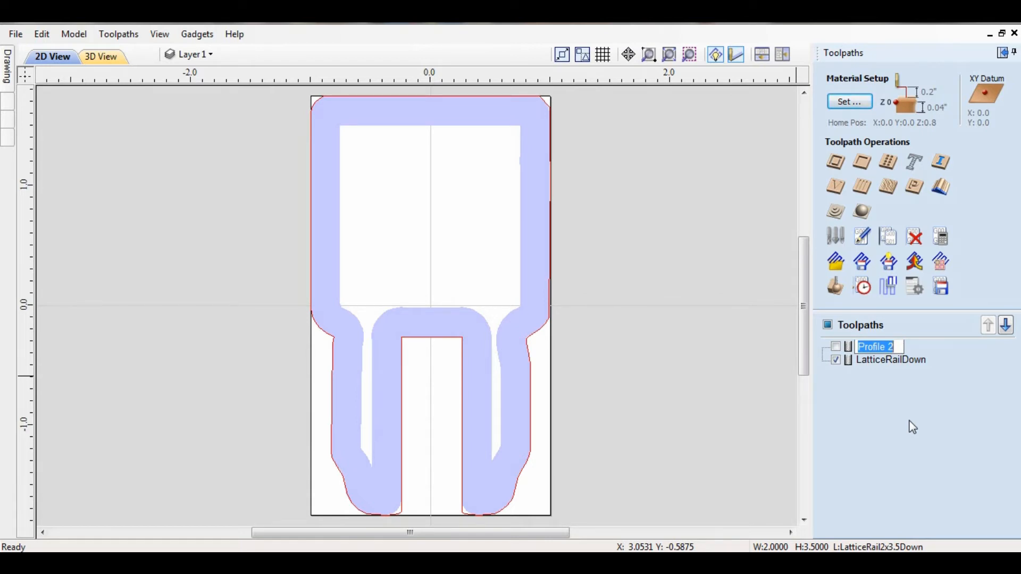
pyautogui.write('Lattice')
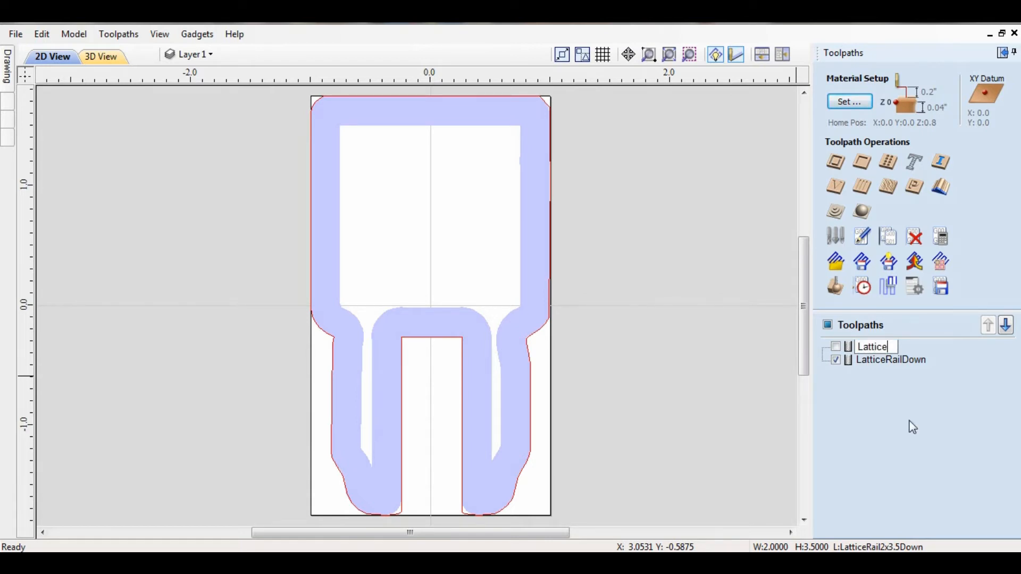
pyautogui.write('RailUp')
pyautogui.write('2x')
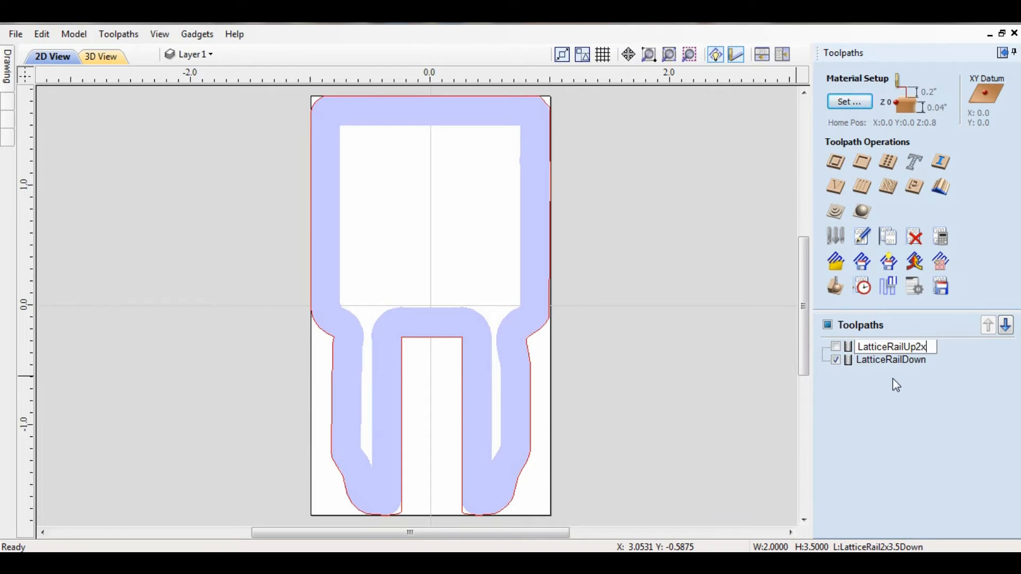
pyautogui.write('3.5')
# Rename the LatticeRailDown toolpath as LatticeRailDown2x3.5.
pyautogui.click(894, 363)
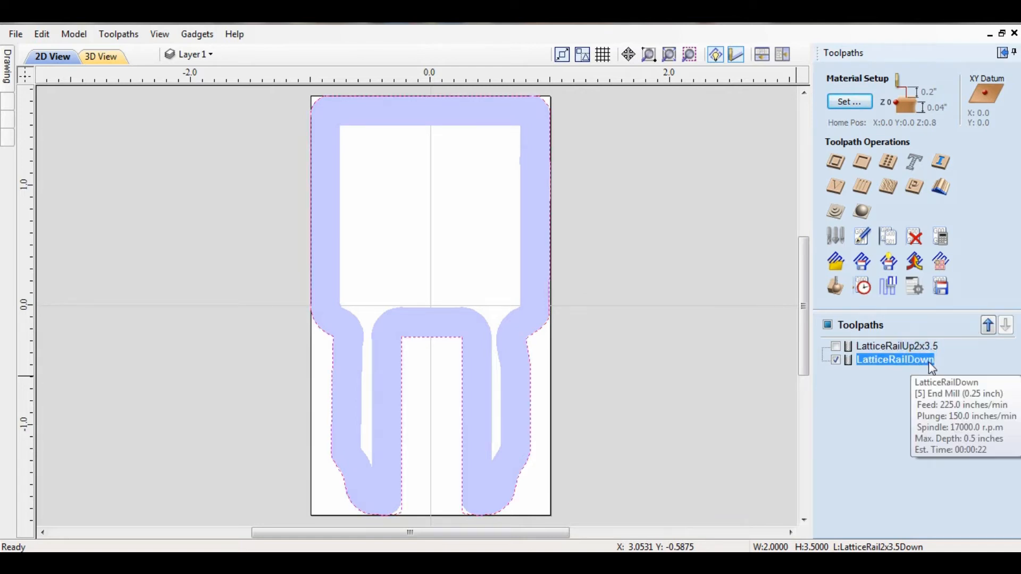
pyautogui.rightClick(931, 362)
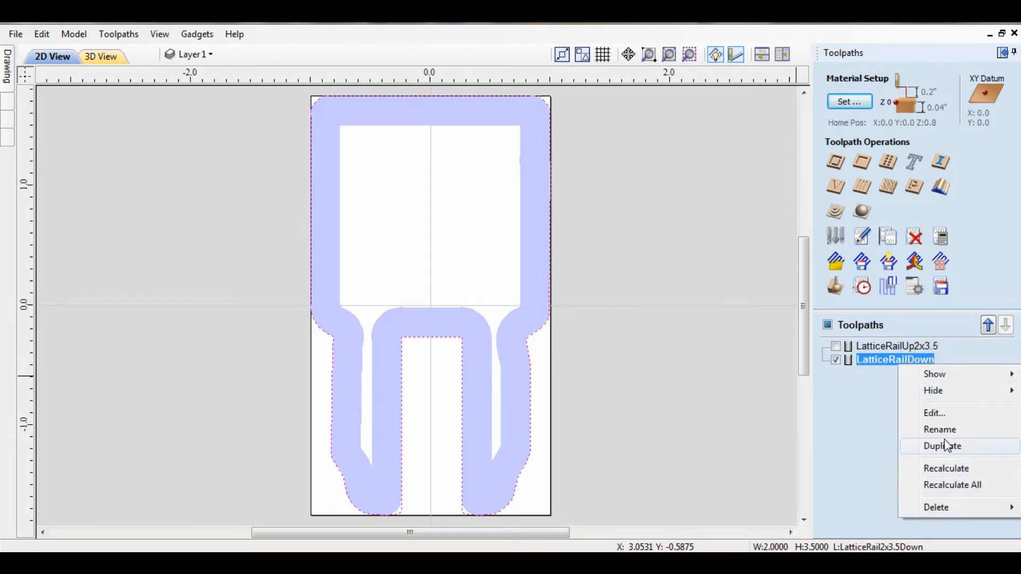
pyautogui.click(951, 431)
pyautogui.click(941, 361)
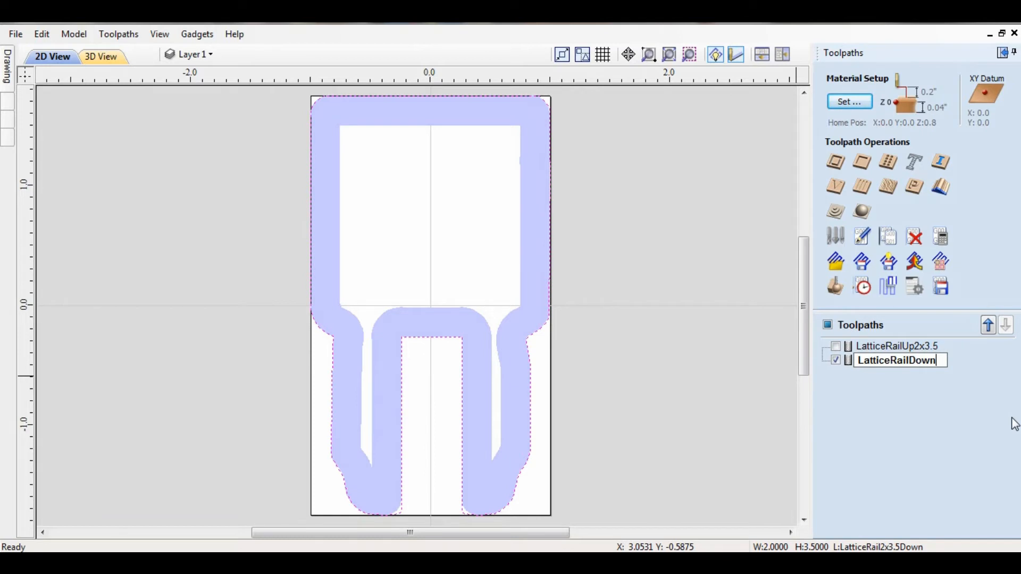
pyautogui.write('2x3.5')
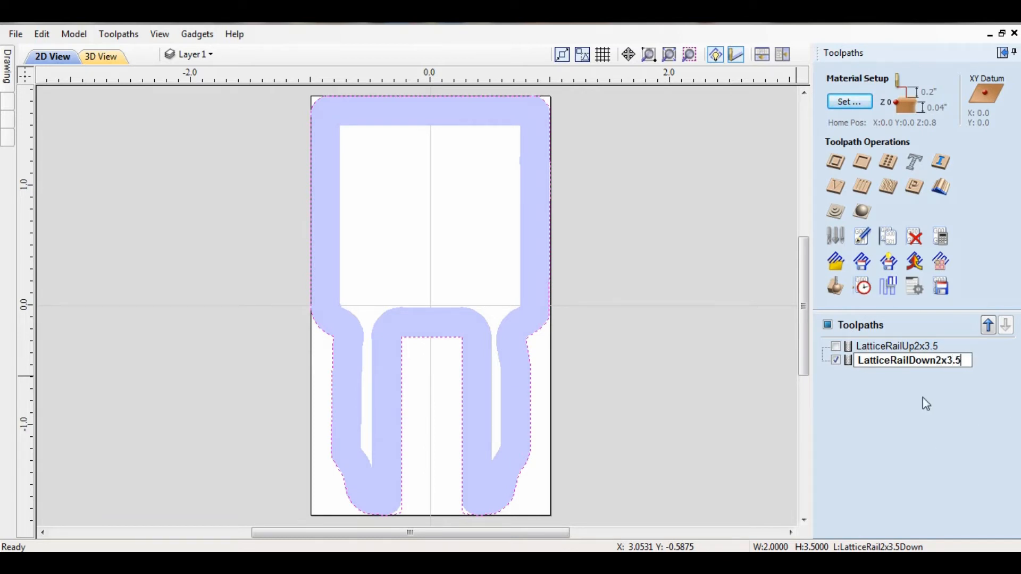
pyautogui.click(903, 407)
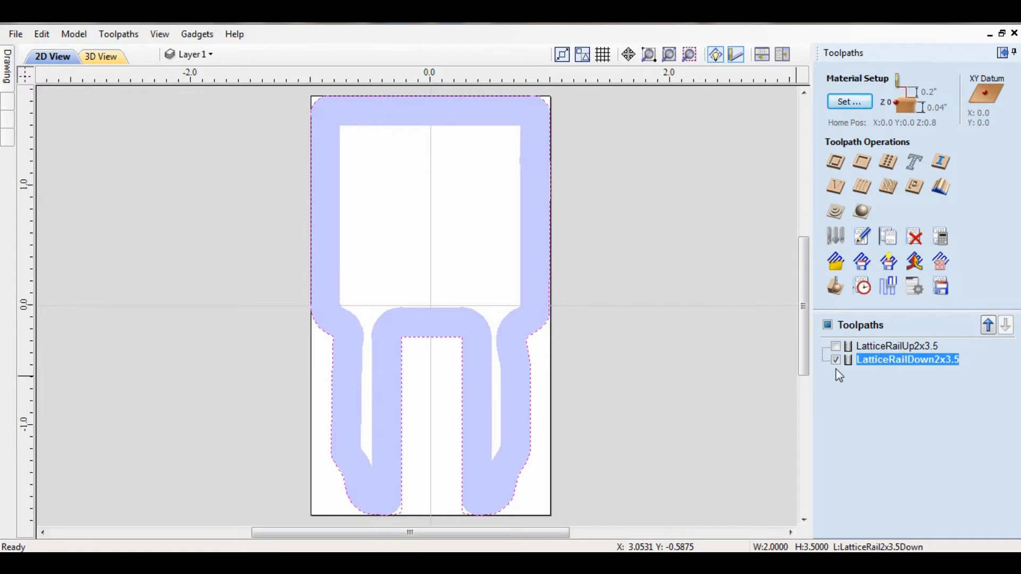
# Save the downward rail toolpath as LatticeRailDown2x3.5.tap in the WinCNC folder, using the WinCNC WinFence post processor.
pyautogui.moveTo(903, 370)
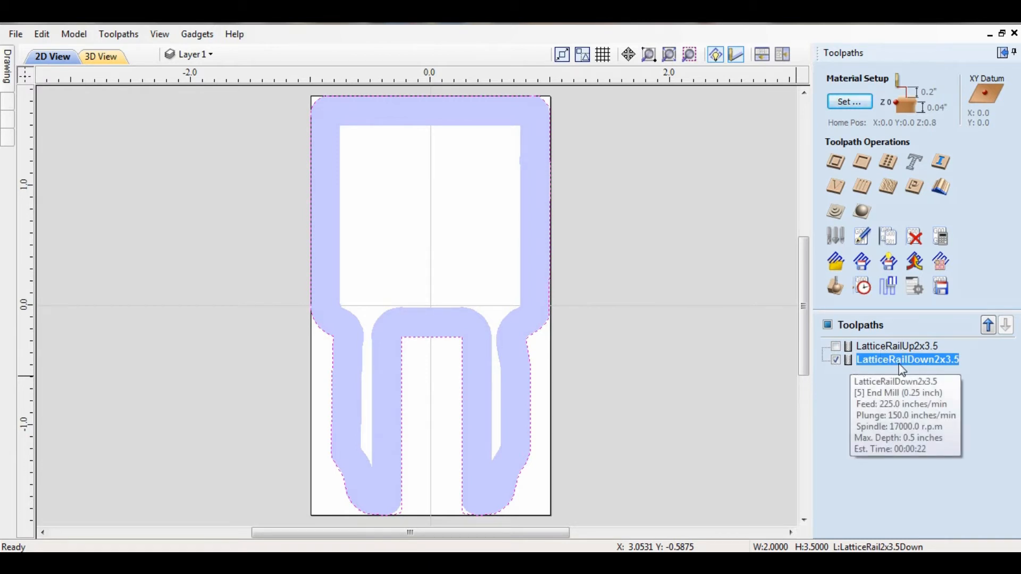
pyautogui.click(941, 287)
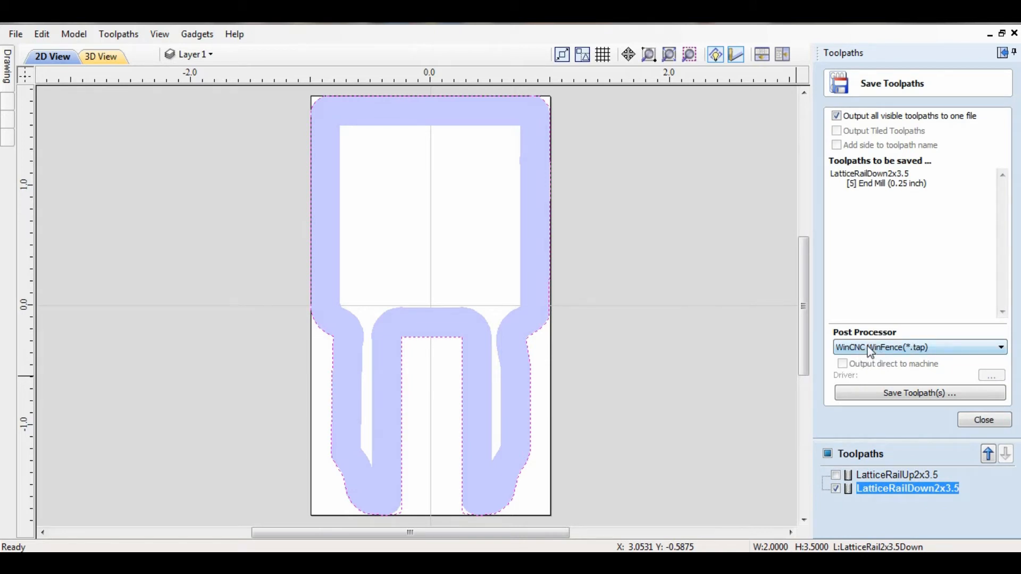
pyautogui.click(902, 394)
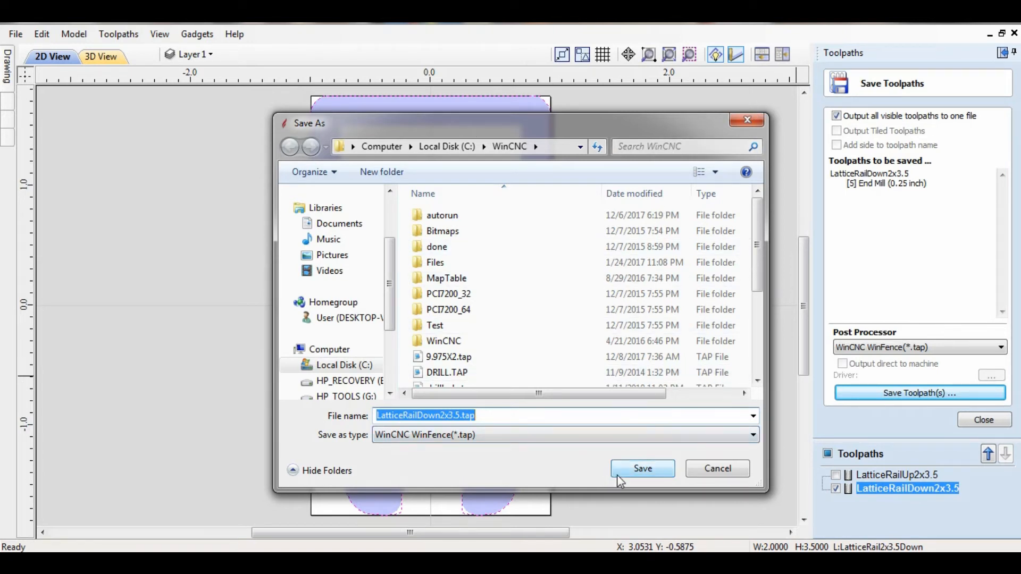
pyautogui.click(643, 470)
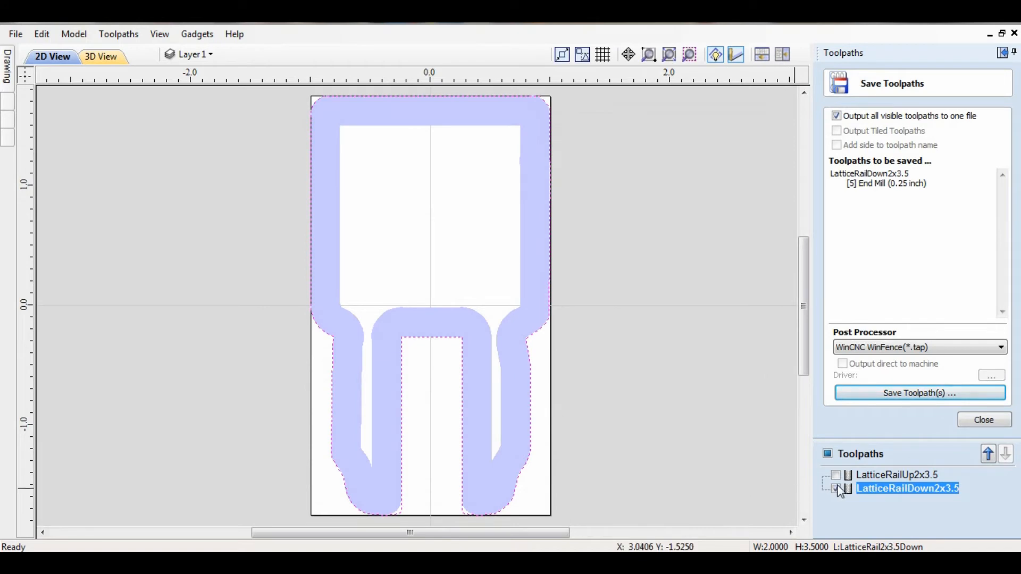
# Make only the LatticeRailUp2x3.5 toolpath visible and save it as LatticeRailUp2x3.5.tap in the WinCNC folder.
pyautogui.click(835, 489)
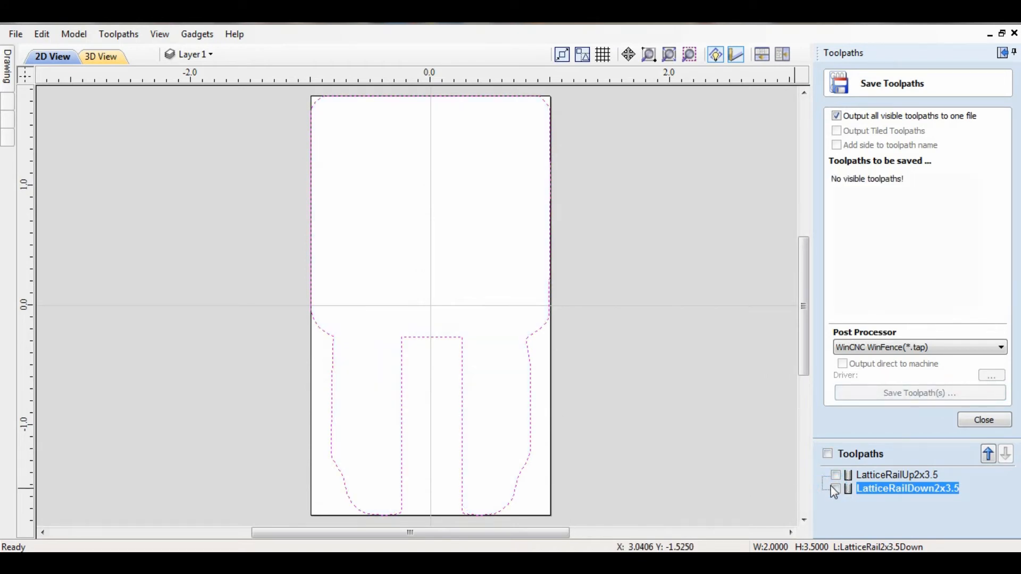
pyautogui.click(836, 475)
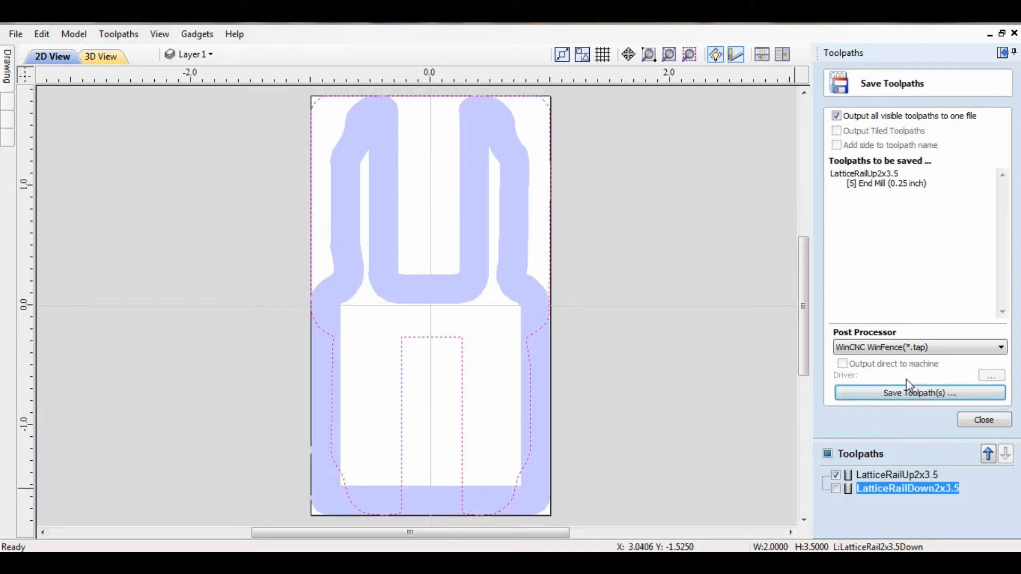
pyautogui.click(898, 398)
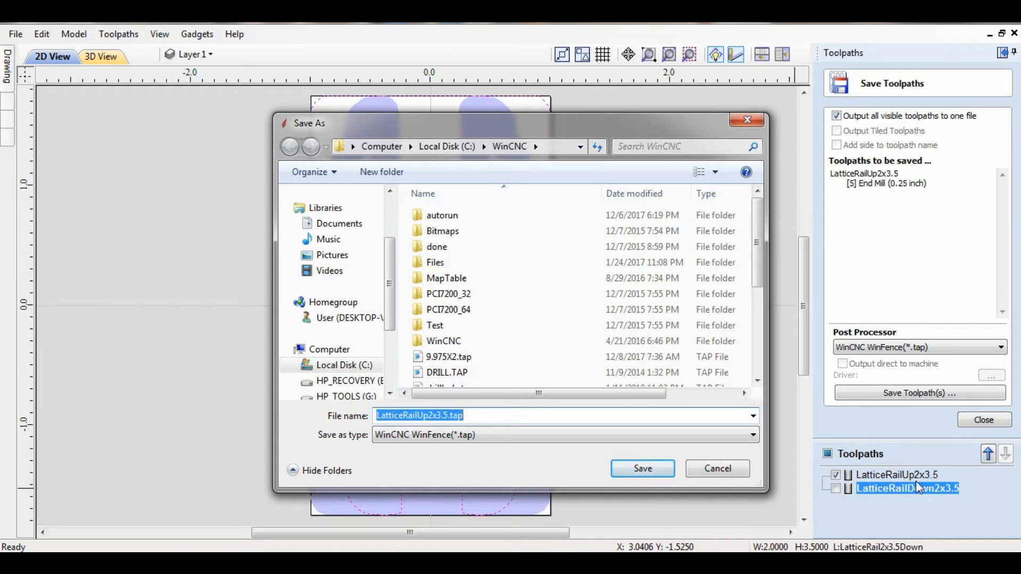
pyautogui.click(643, 469)
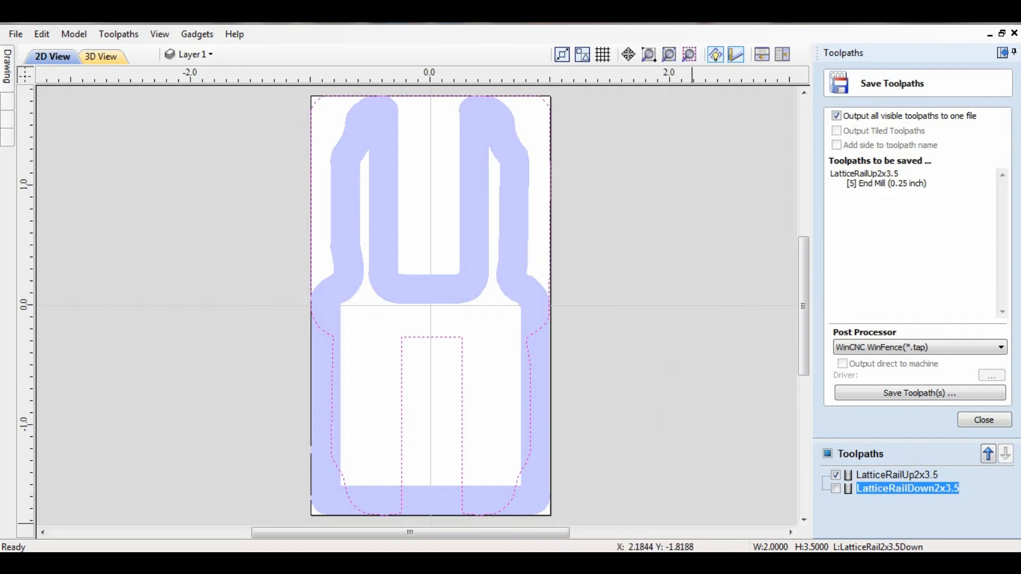
# Switch to the fence program and set the hole configuration to length 3.5, width 2 and radius 0.
pyautogui.click(660, 491)
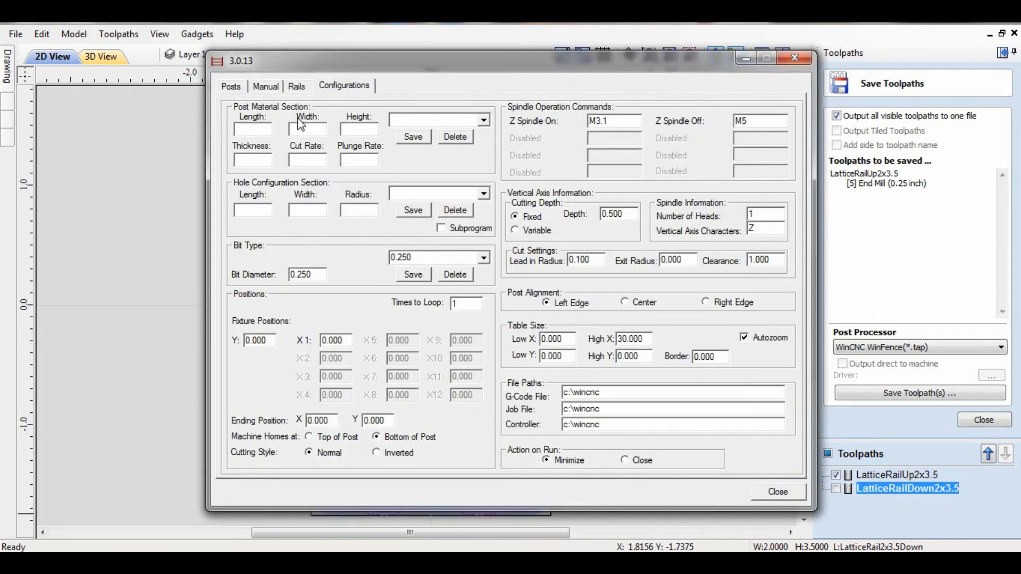
pyautogui.click(482, 120)
pyautogui.click(482, 119)
pyautogui.click(483, 200)
pyautogui.click(483, 198)
pyautogui.click(481, 195)
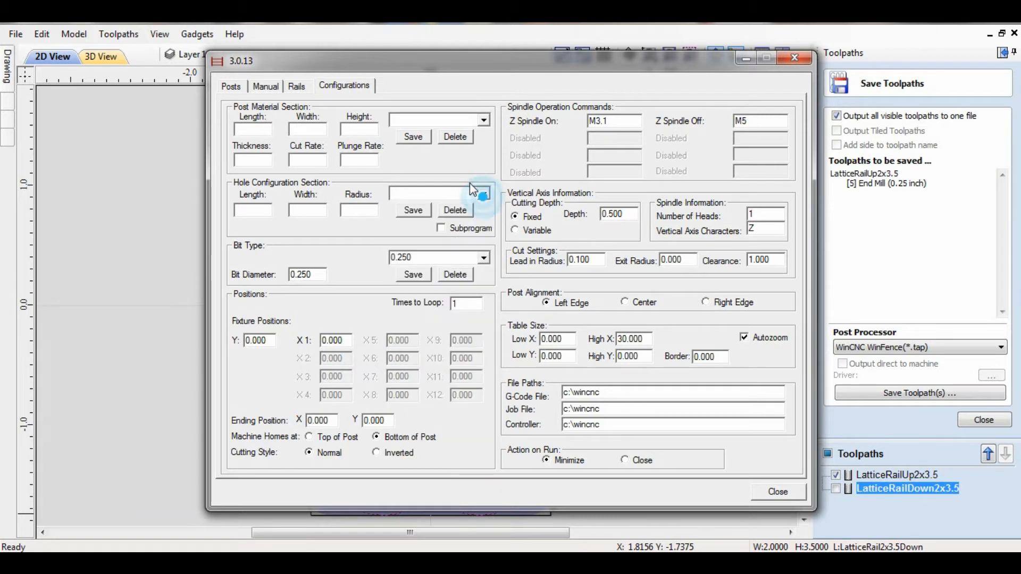
pyautogui.click(250, 210)
pyautogui.write('3.5')
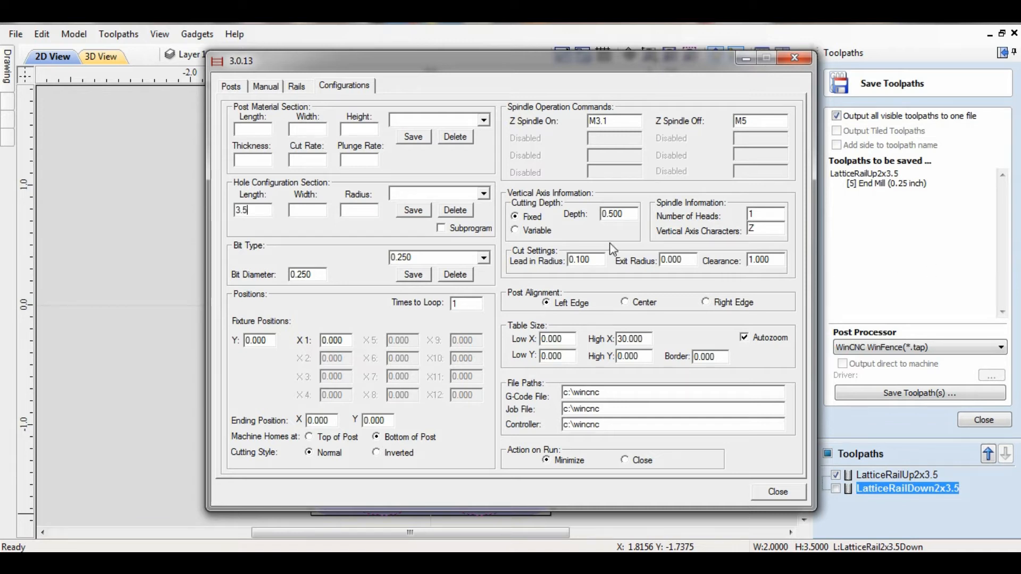
pyautogui.press('Tab')
pyautogui.write('2')
pyautogui.click(354, 215)
pyautogui.write('0')
# Name the hole configuration LatticeRailUp2x3.5.tap, mark it as a subprogram and save it.
pyautogui.write('Latti')
pyautogui.write('ce')
pyautogui.write('Rail')
pyautogui.write('Up')
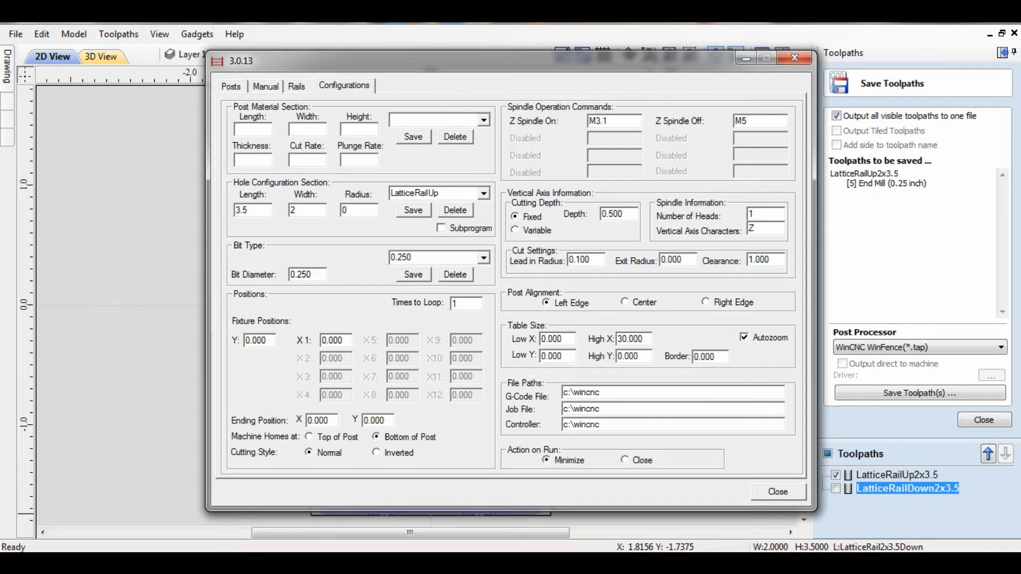
pyautogui.write('2x')
pyautogui.write('3.5.tap')
pyautogui.click(441, 227)
pyautogui.click(414, 212)
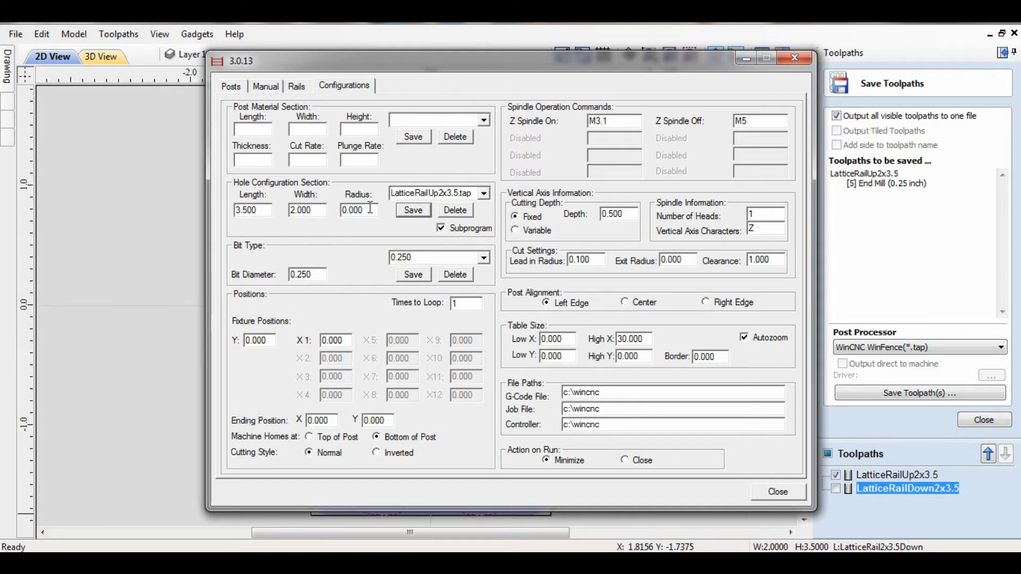
# Change the hole configuration's name to LatticeRailDown.tap and save it as another subprogram hole of the same size.
pyautogui.click(432, 192)
pyautogui.moveTo(428, 193); pyautogui.dragTo(440, 196)
pyautogui.write('Don')
pyautogui.press('BackSpace')
pyautogui.write('nw')
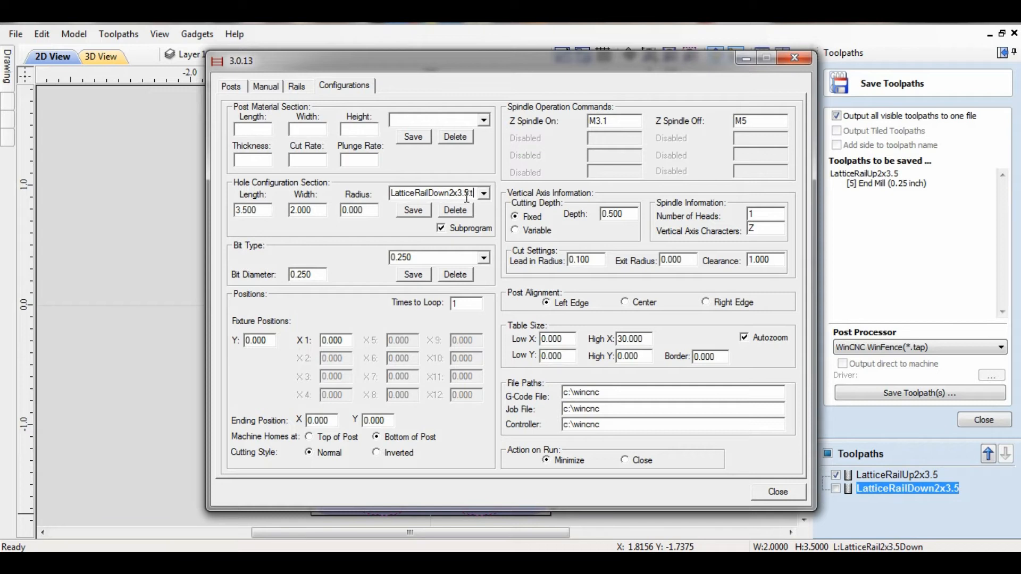
pyautogui.moveTo(449, 194); pyautogui.dragTo(469, 195)
pyautogui.press('Delete')
pyautogui.click(451, 192)
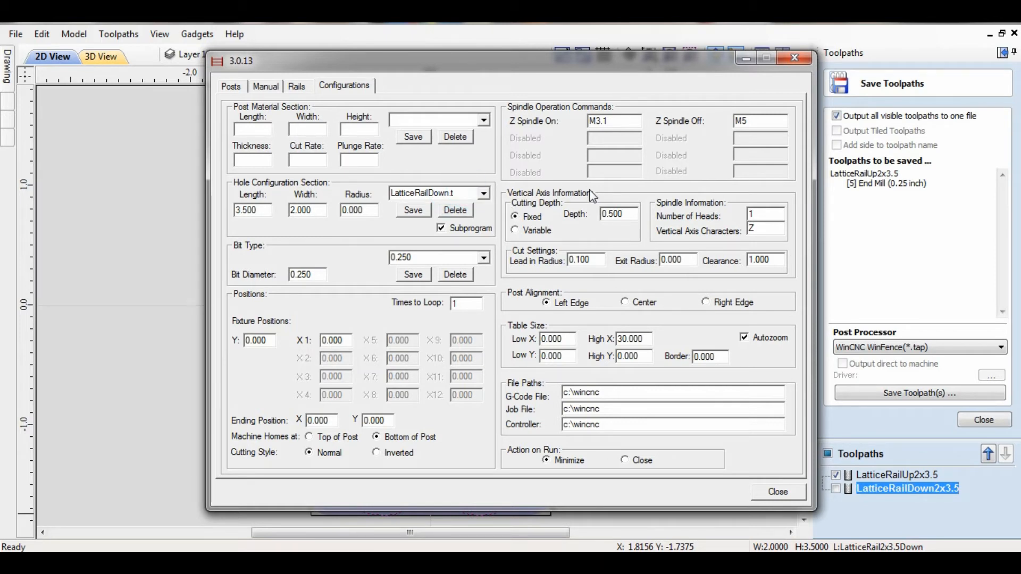
pyautogui.write('ap')
pyautogui.click(410, 213)
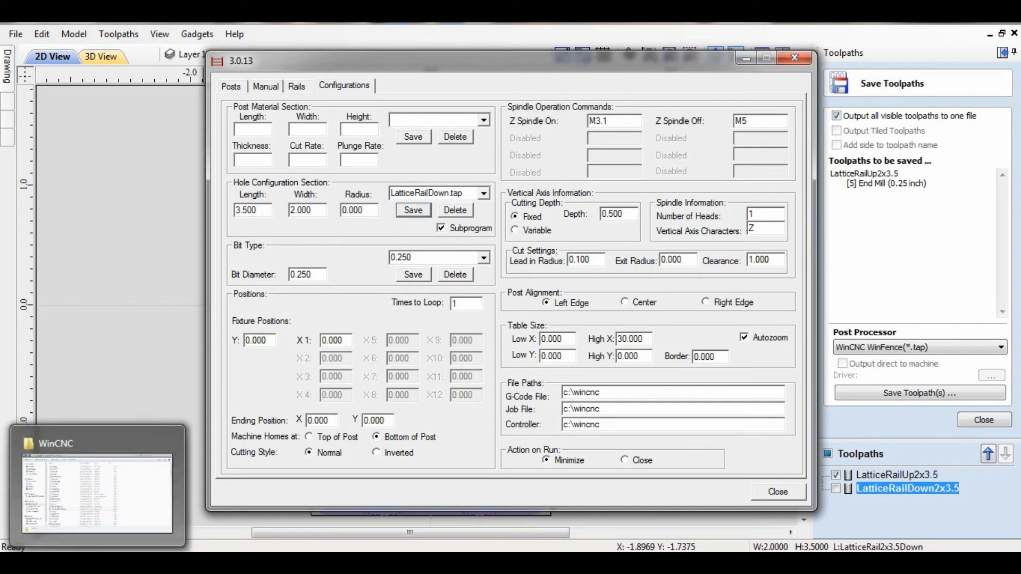
# In the WinCNC folder, rename LatticeRailDown2x3.5.tap as LatticeRailDown.tap to match the hole configuration.
pyautogui.click(98, 564)
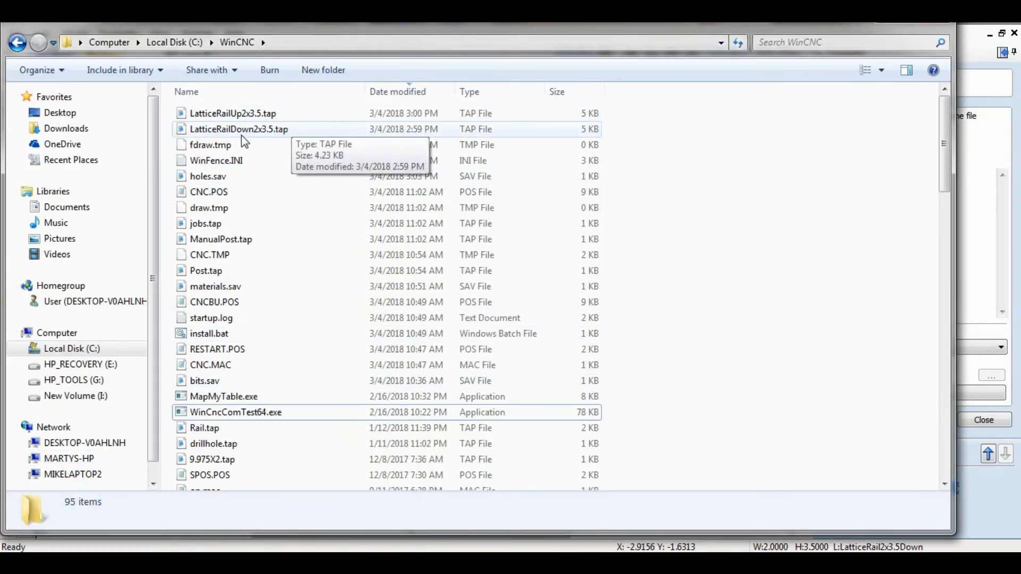
pyautogui.click(255, 131)
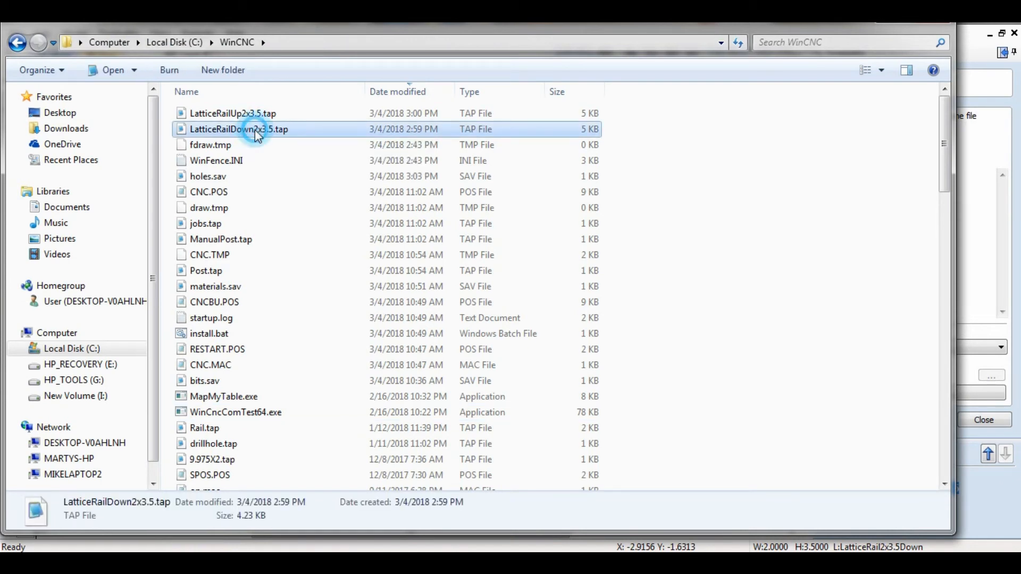
pyautogui.click(254, 130)
pyautogui.moveTo(254, 129); pyautogui.dragTo(272, 129)
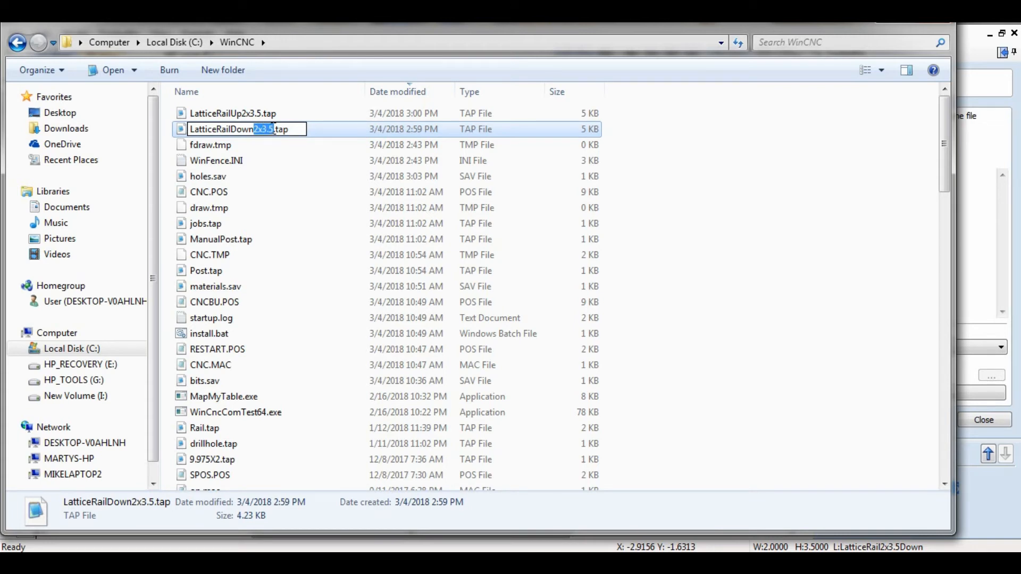
pyautogui.press('BackSpace')
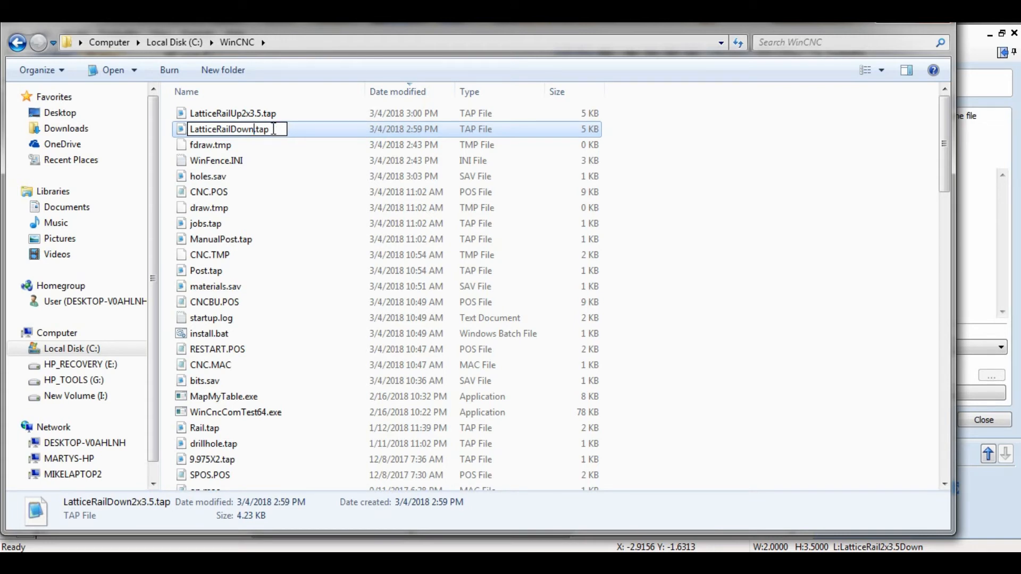
pyautogui.click(318, 191)
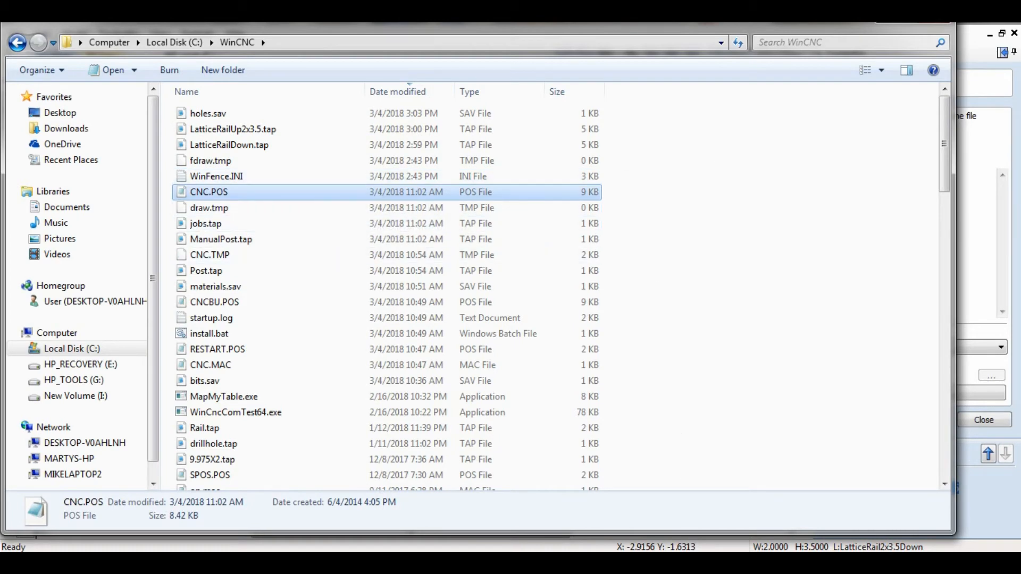
# Return to the fence program and choose 40x5x5 as the post material for the manual layout.
pyautogui.moveTo(669, 561)
pyautogui.click(656, 526)
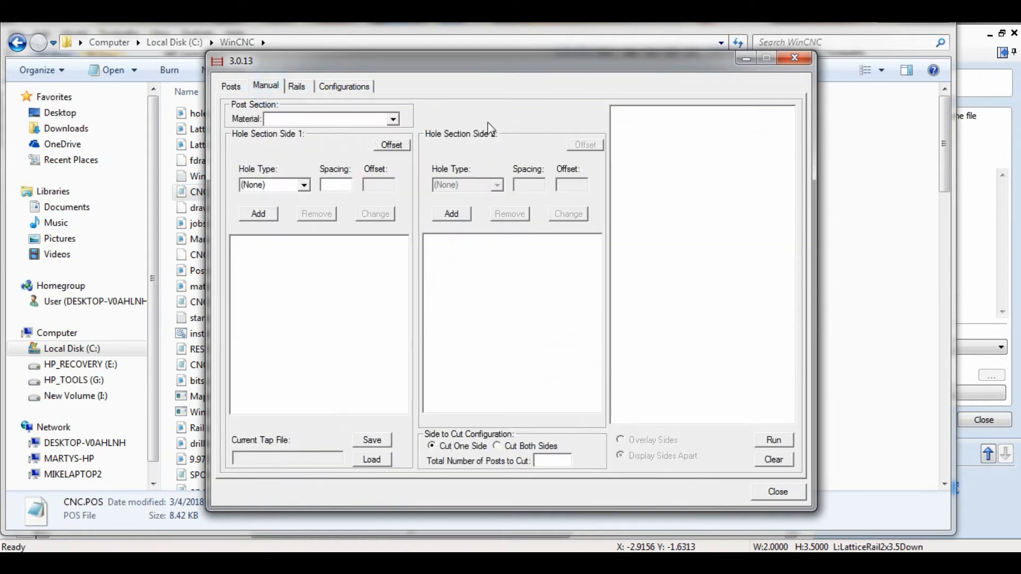
pyautogui.click(394, 120)
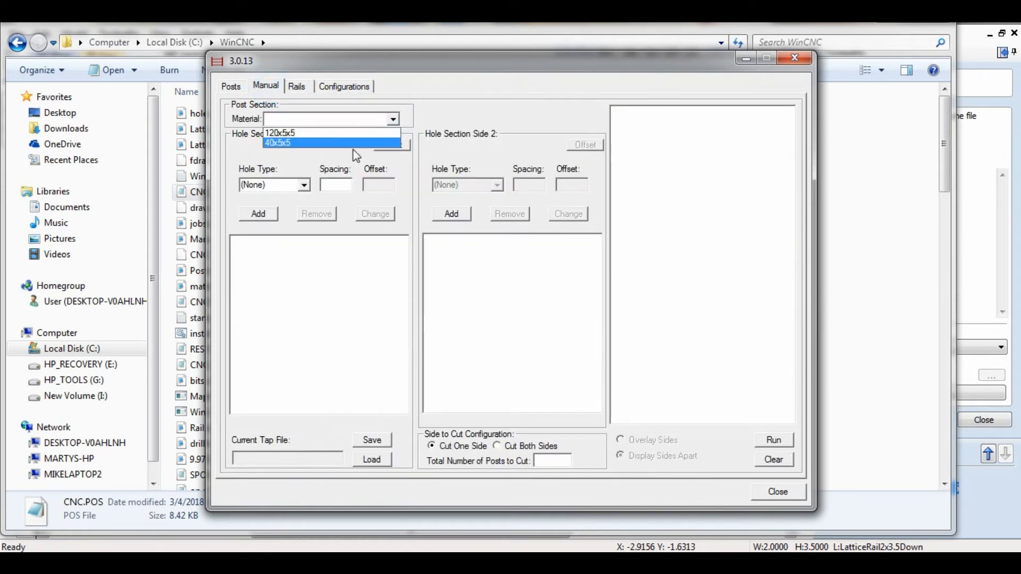
pyautogui.click(307, 143)
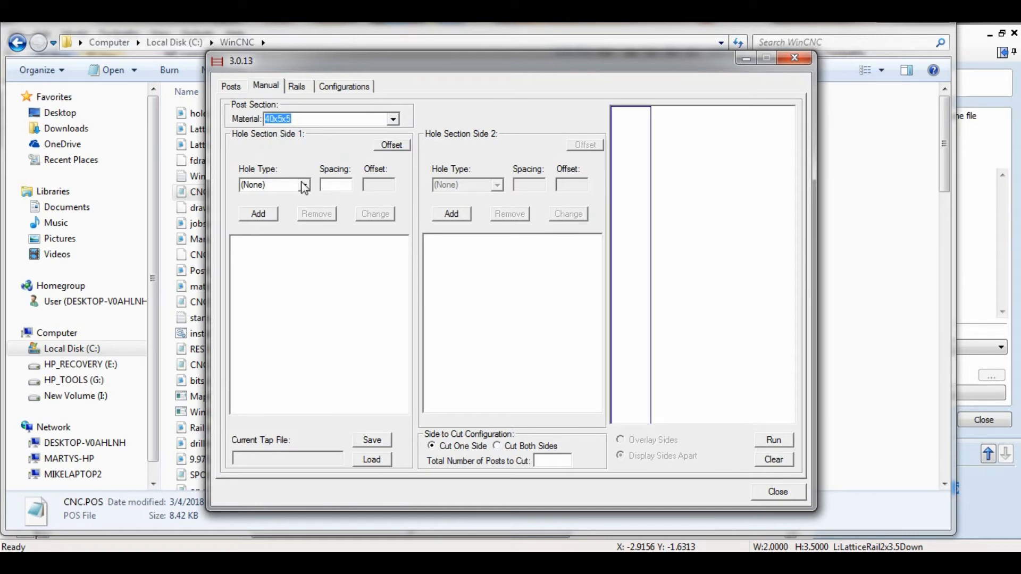
# Configure the machine to home at the top of the post and return to the manual layout.
pyautogui.click(346, 89)
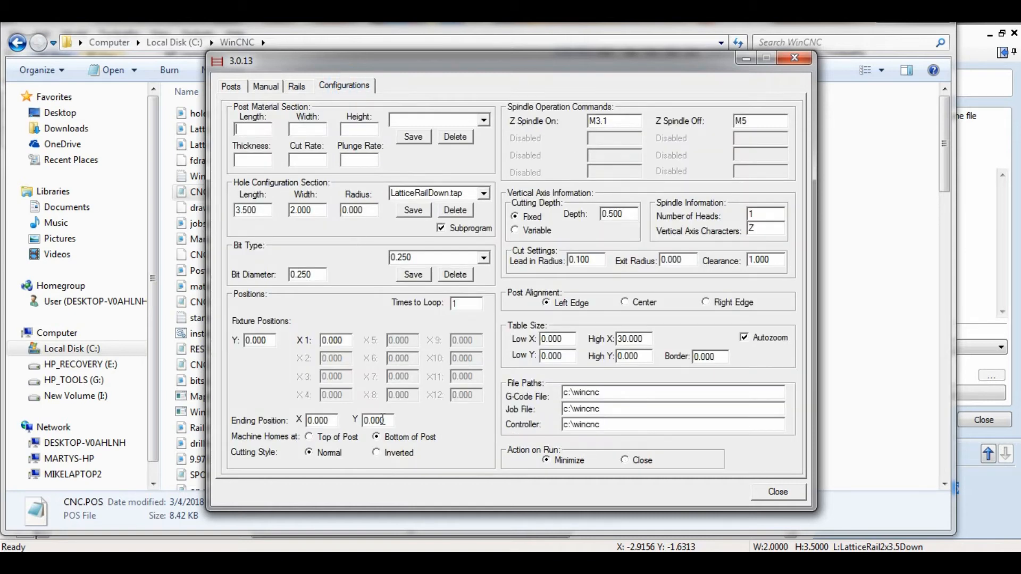
pyautogui.click(309, 437)
pyautogui.click(263, 87)
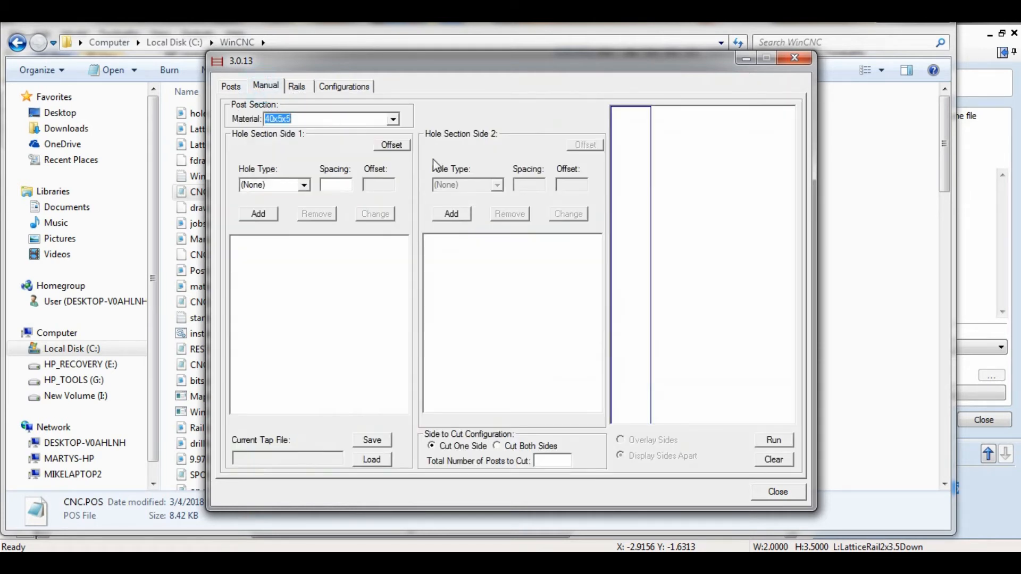
# Add a LatticeRailDown.tap hole with a spacing of 5 to side 1 of the post.
pyautogui.click(304, 186)
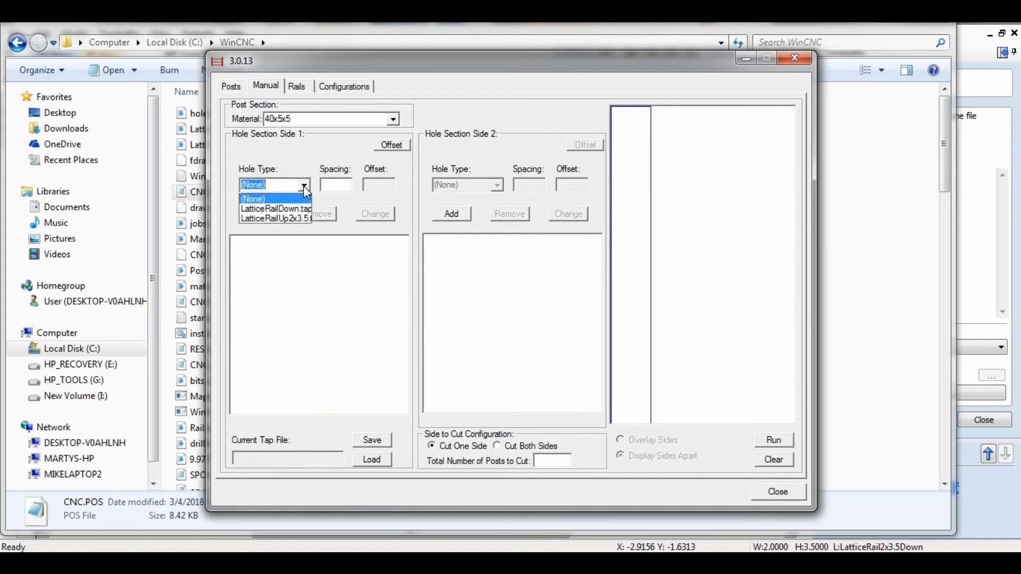
pyautogui.click(277, 211)
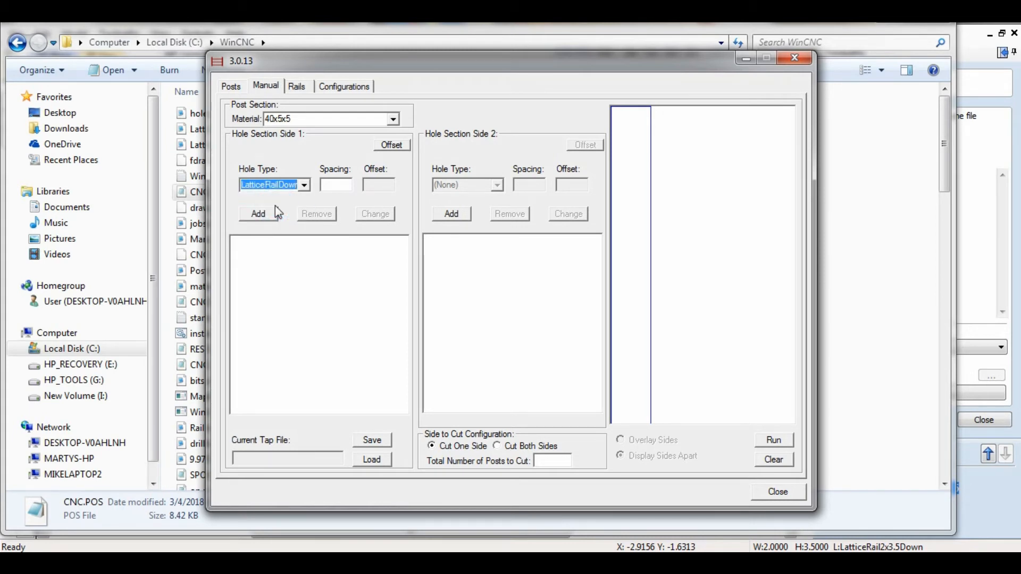
pyautogui.click(344, 184)
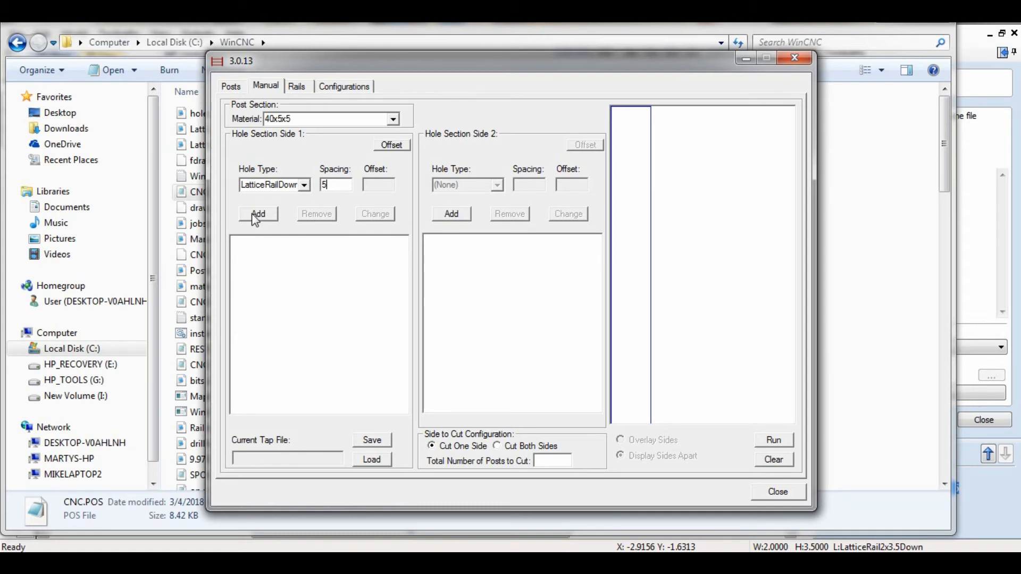
pyautogui.click(252, 213)
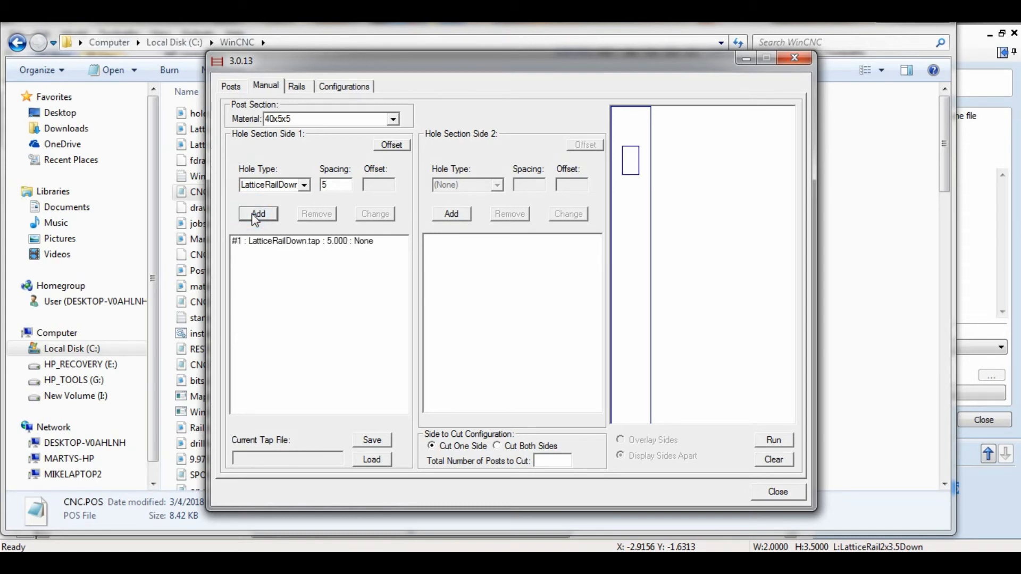
# Add a LatticeRailUp2x3.5.tap hole with a spacing of 23 to side 1 of the post.
pyautogui.click(303, 185)
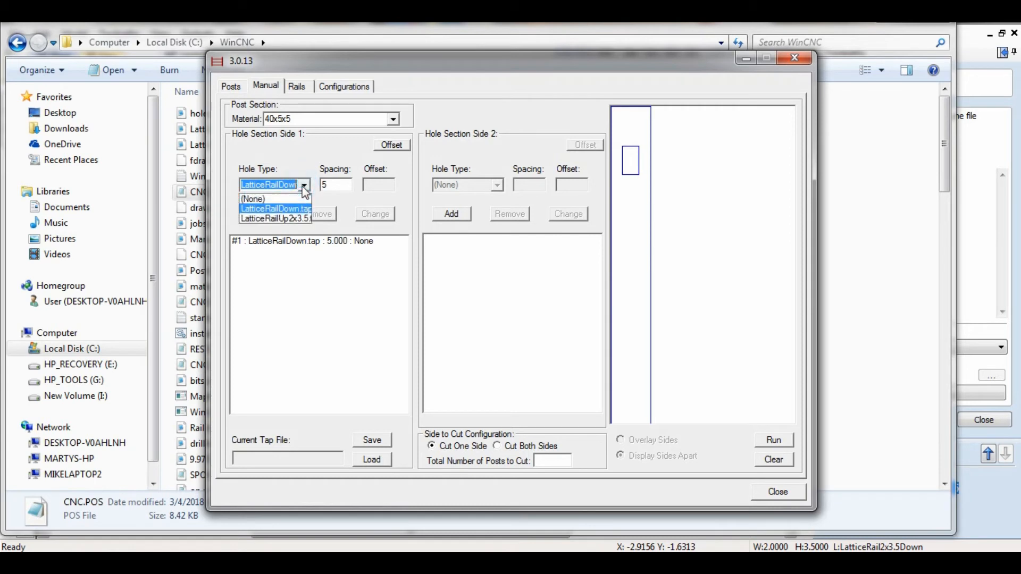
pyautogui.click(300, 212)
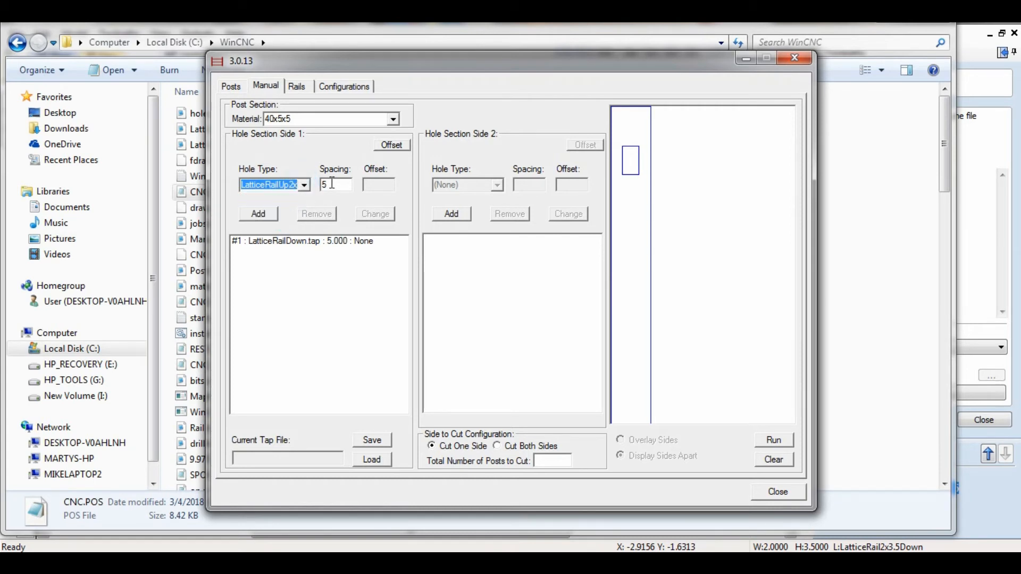
pyautogui.doubleClick(330, 185)
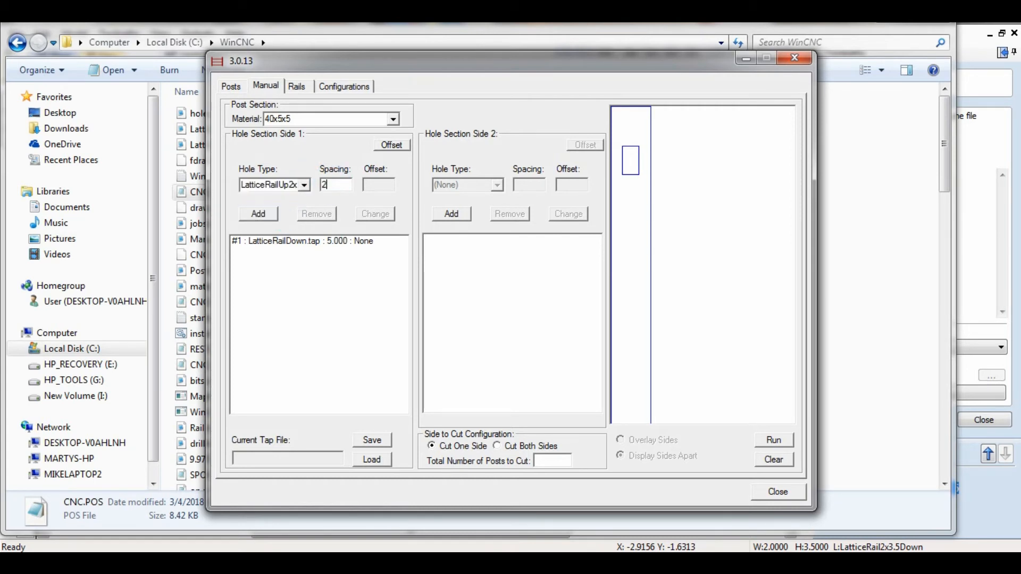
pyautogui.click(260, 214)
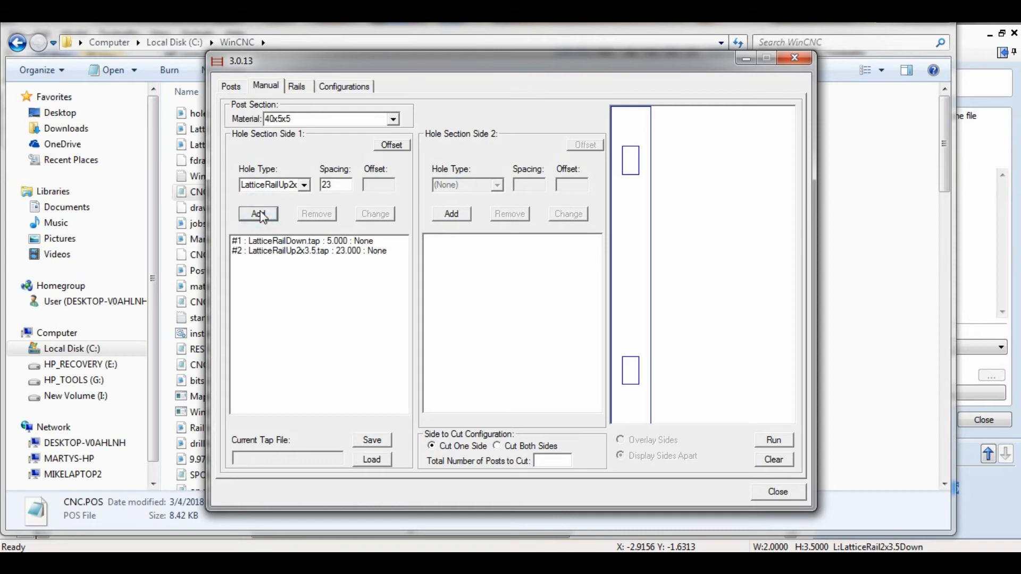
# Run the post layout, then load ManualPost.tap in the WinCNC controller and preview its toolpaths up close.
pyautogui.click(772, 443)
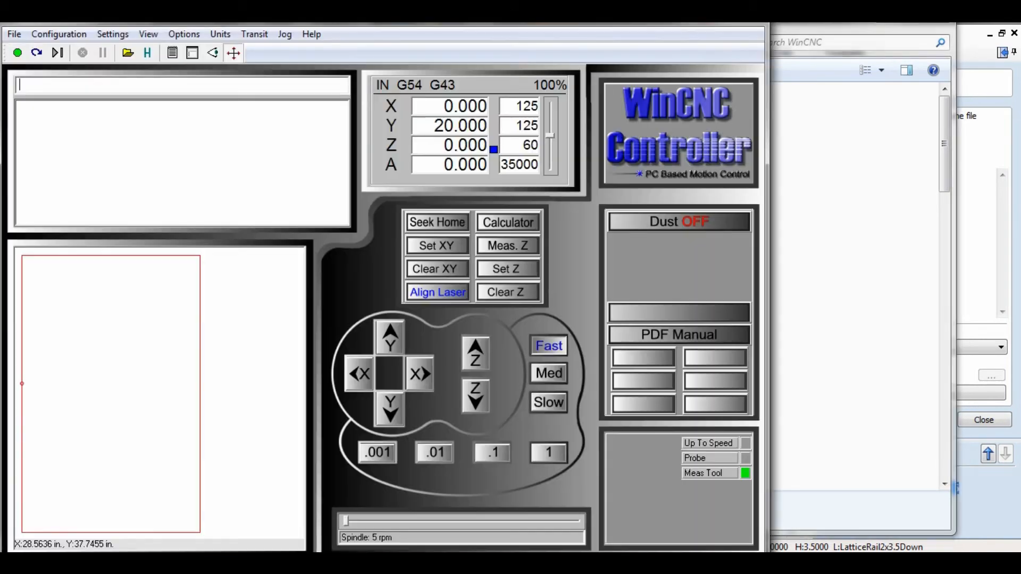
pyautogui.click(128, 53)
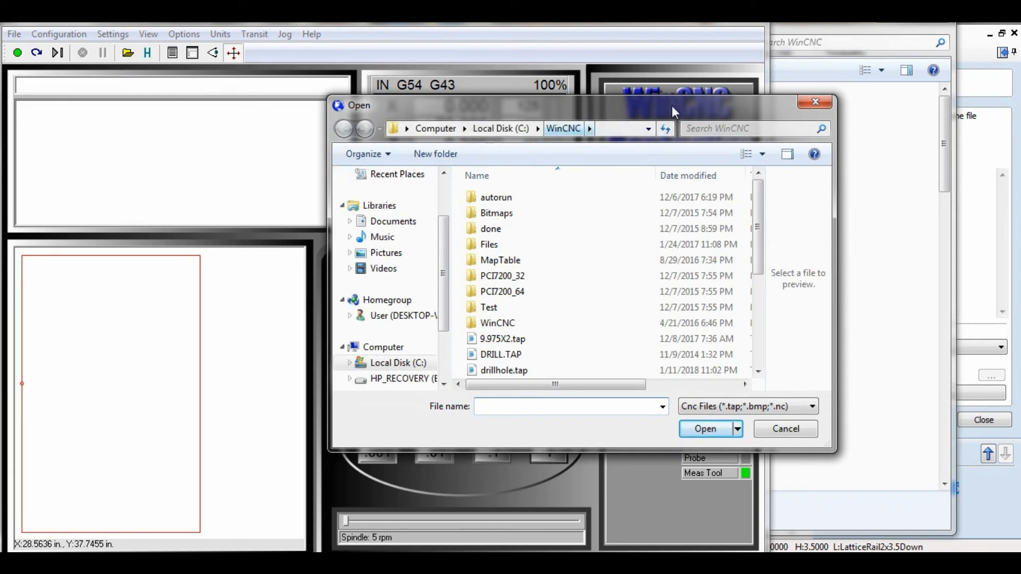
pyautogui.moveTo(760, 269); pyautogui.dragTo(762, 301)
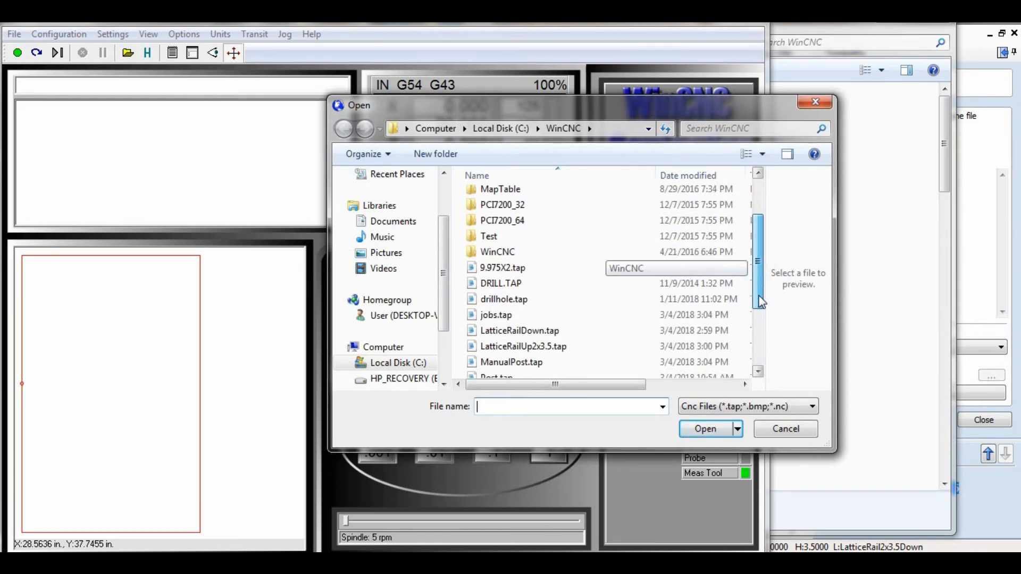
pyautogui.click(497, 364)
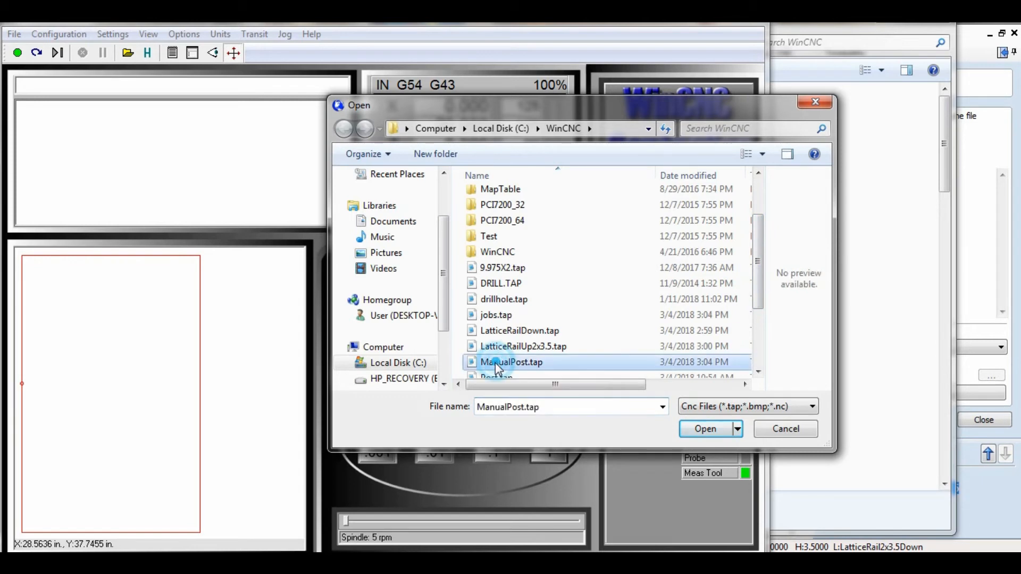
pyautogui.click(705, 430)
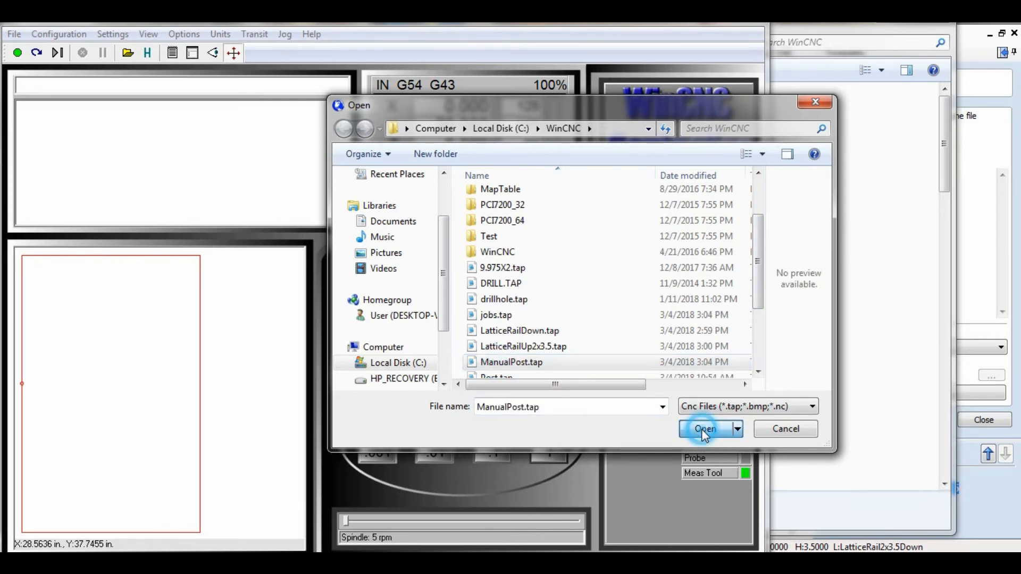
pyautogui.click(213, 53)
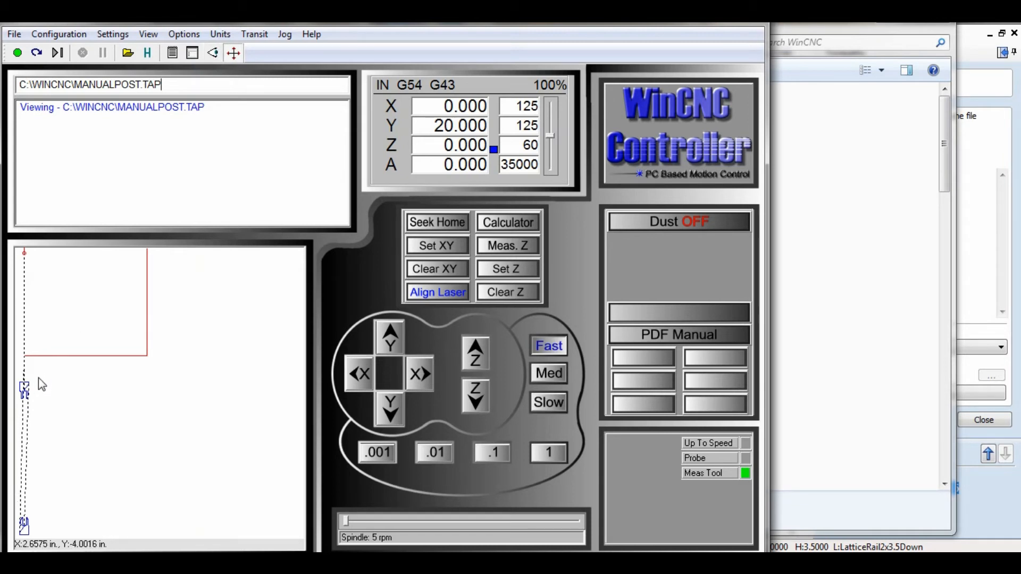
pyautogui.moveTo(15, 536); pyautogui.dragTo(17, 538)
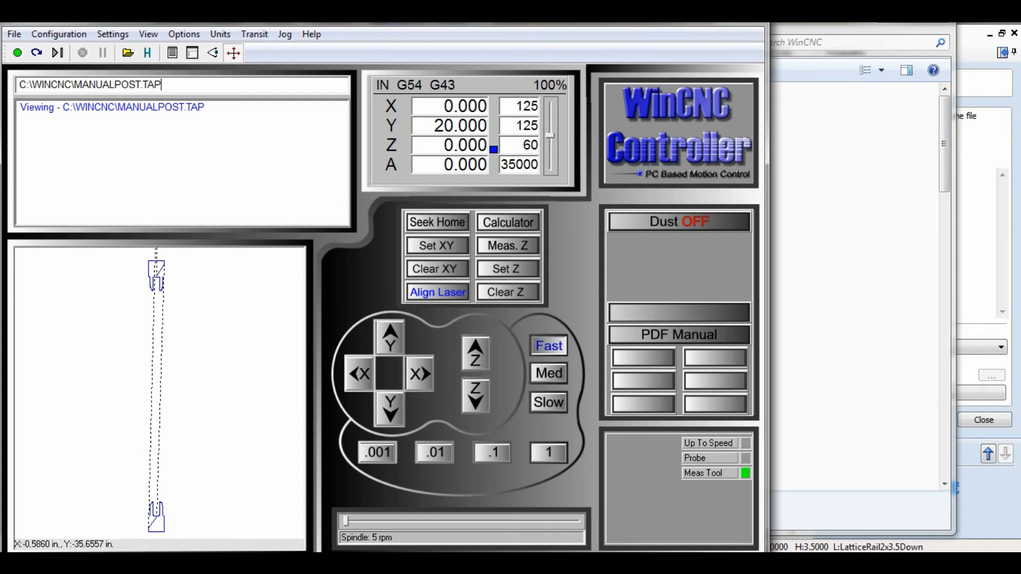
# In the fence program, configure the machine to home at the bottom of the post and return to the manual layout.
pyautogui.hotkey('alt', 'Tab')
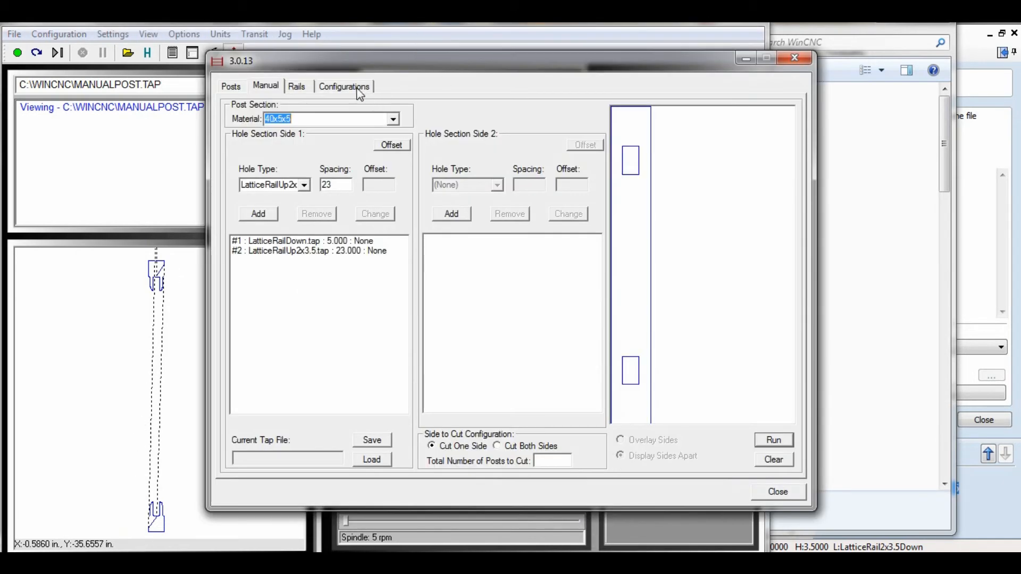
pyautogui.click(360, 95)
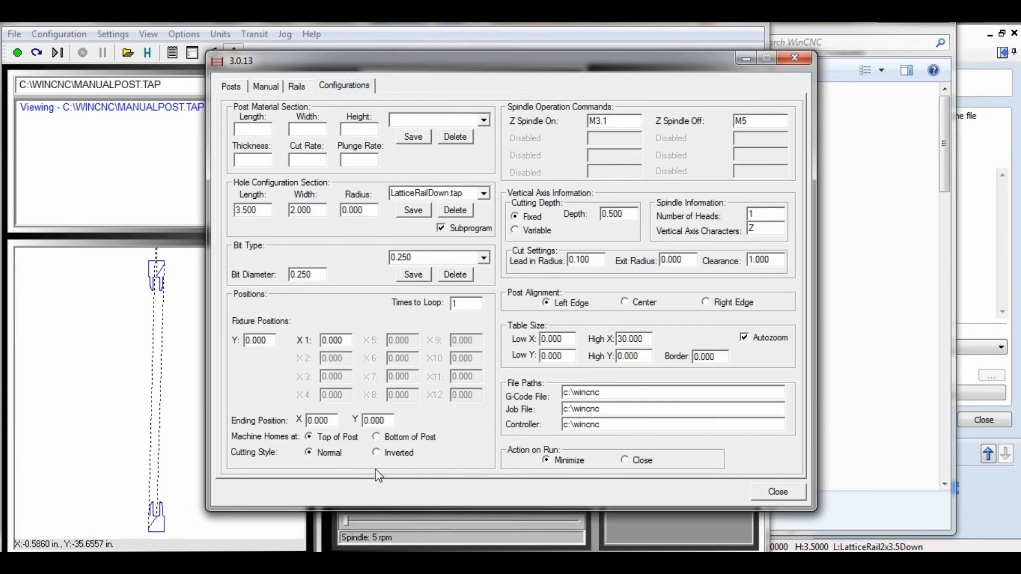
pyautogui.click(378, 438)
pyautogui.click(266, 87)
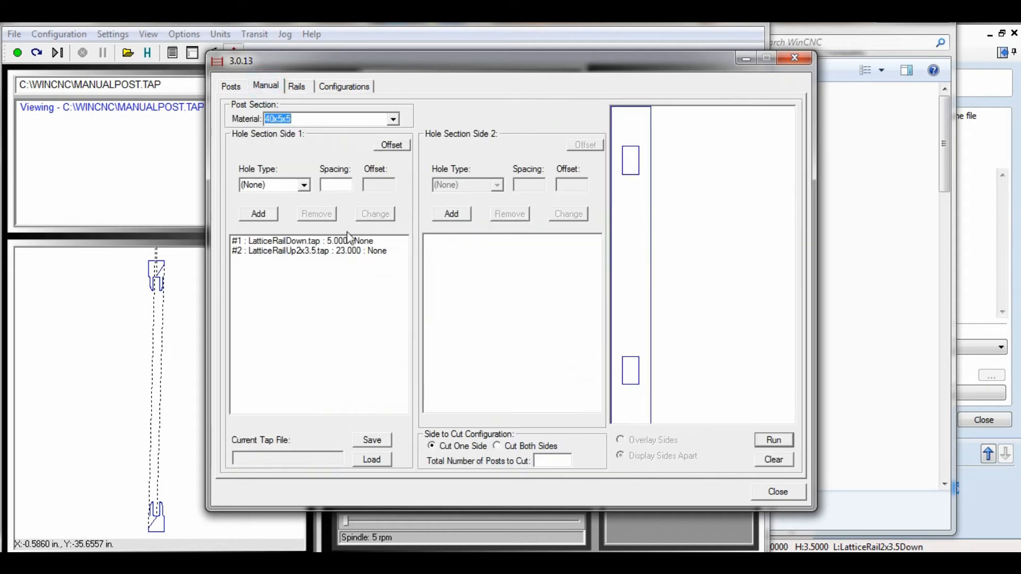
# Run the post layout and preview ManualPost.tap in the WinCNC controller, with the whole table in view.
pyautogui.click(773, 441)
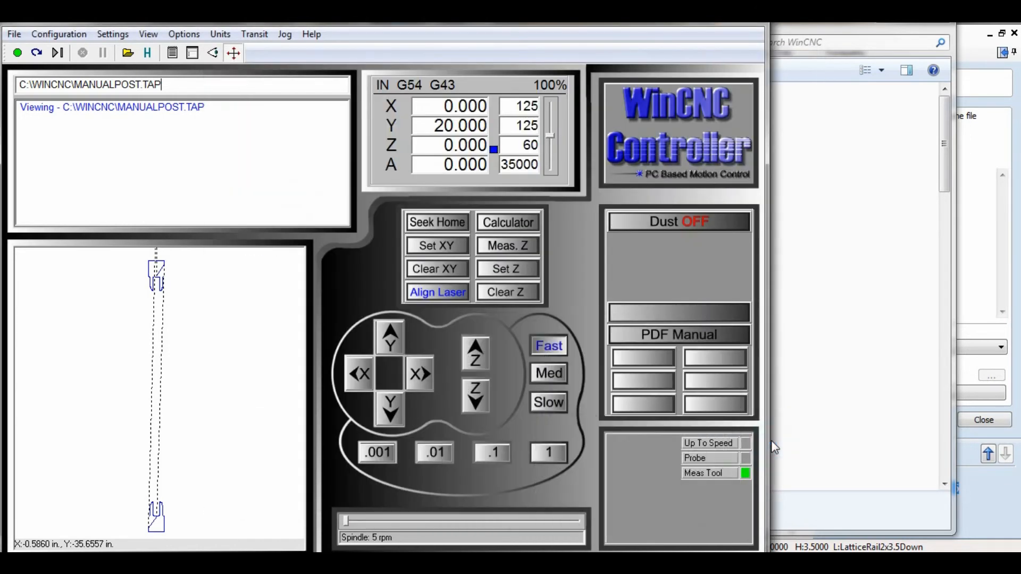
pyautogui.click(213, 54)
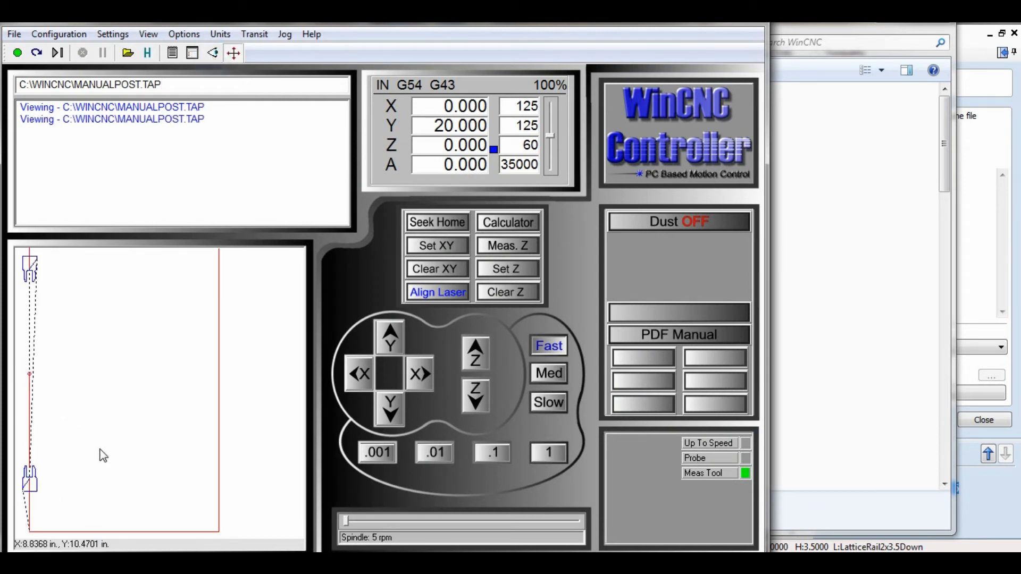
pyautogui.click(113, 420)
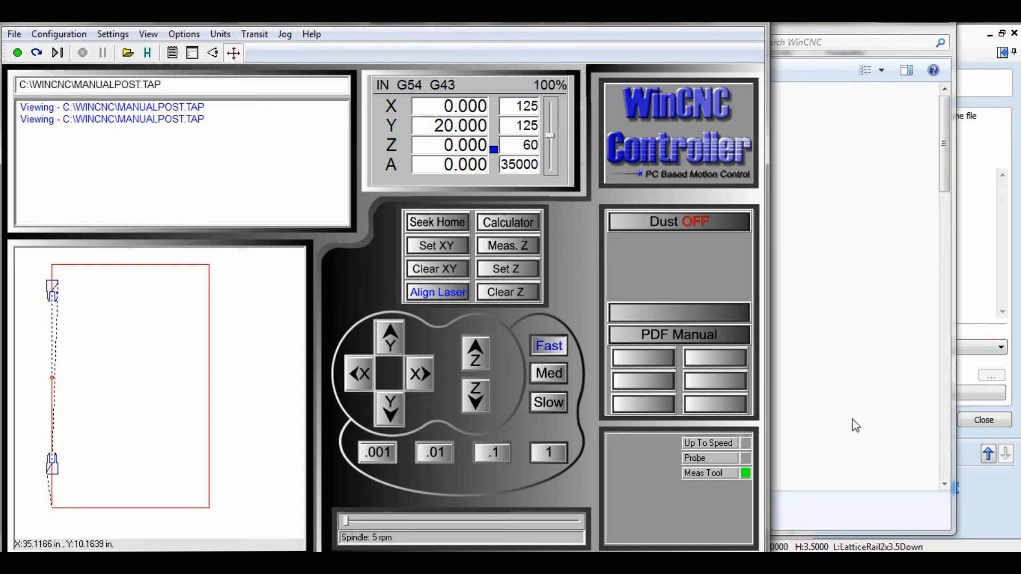
# Set the fence program's cutting style to Inverted, then rerun the post layout and preview ManualPost.tap in the WinCNC controller.
pyautogui.moveTo(668, 563)
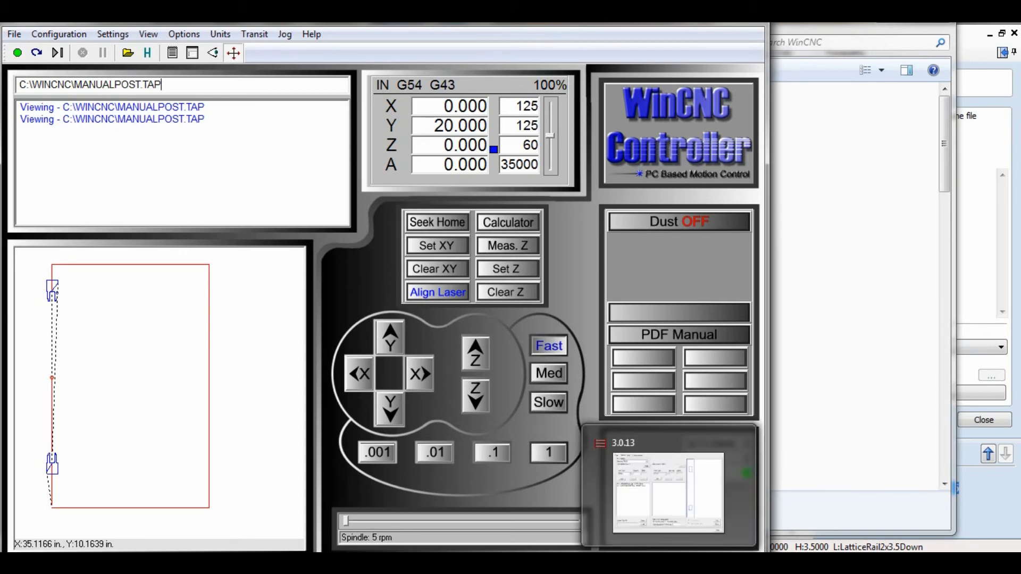
pyautogui.click(669, 492)
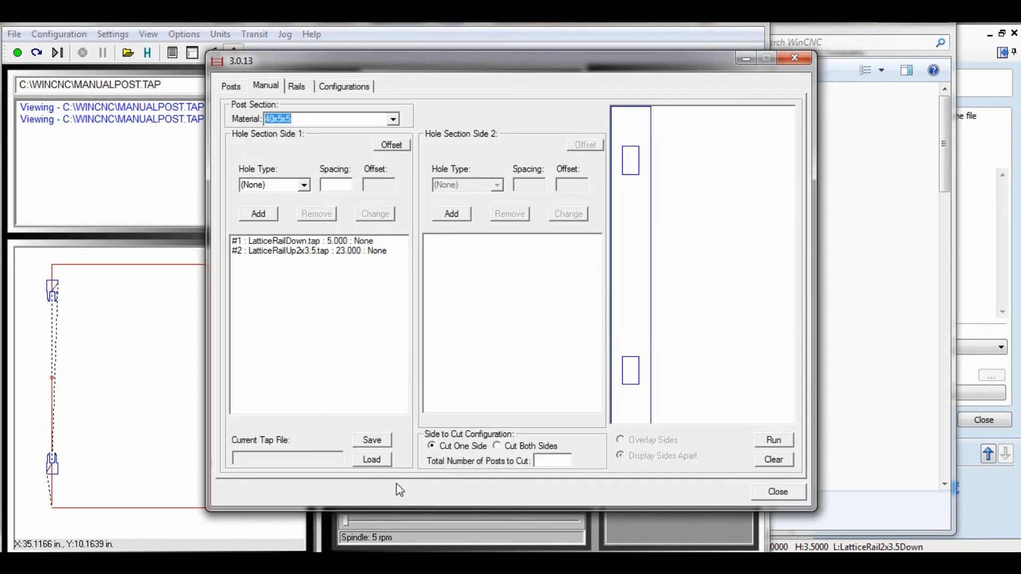
pyautogui.click(346, 88)
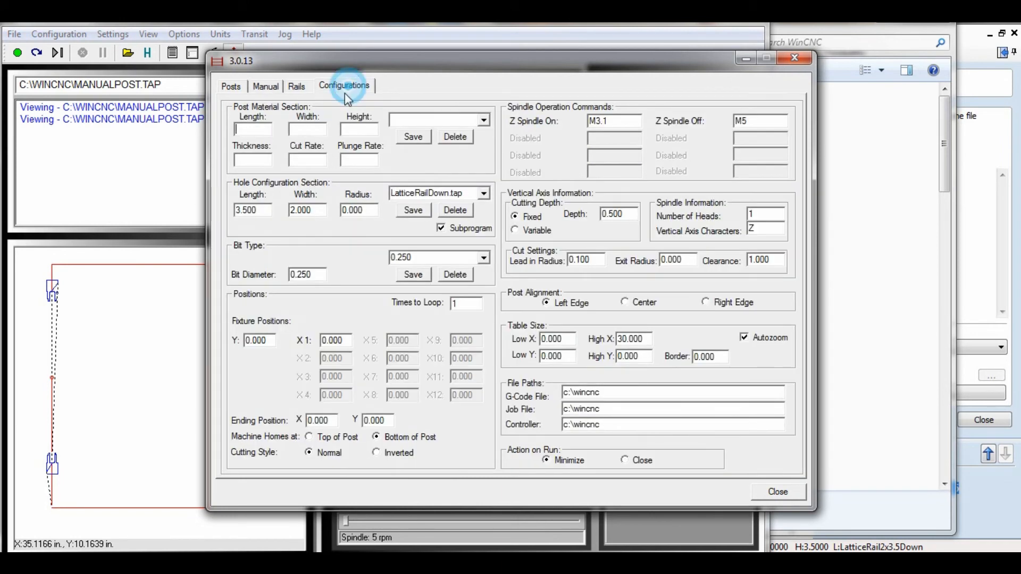
pyautogui.click(378, 452)
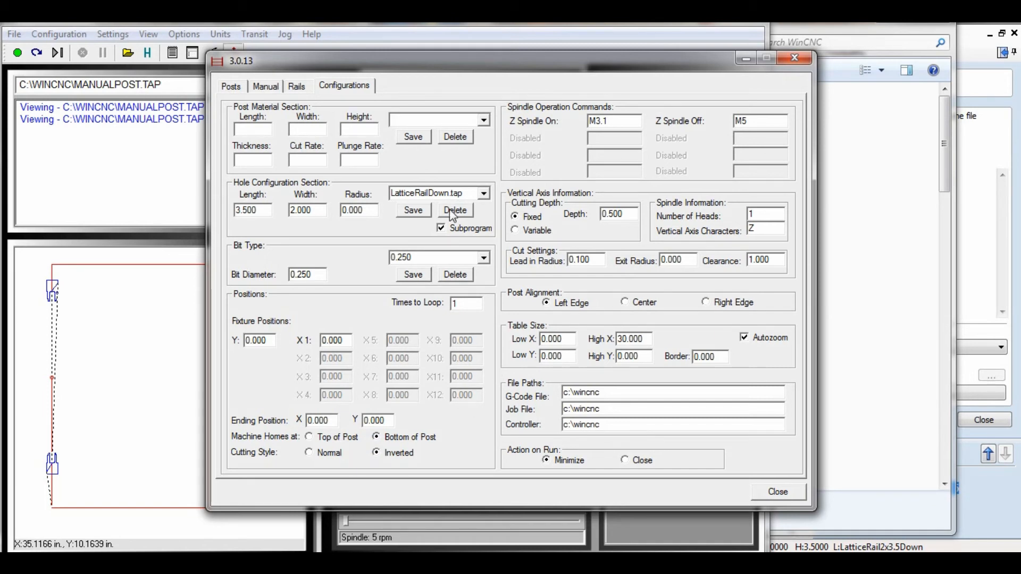
pyautogui.click(266, 86)
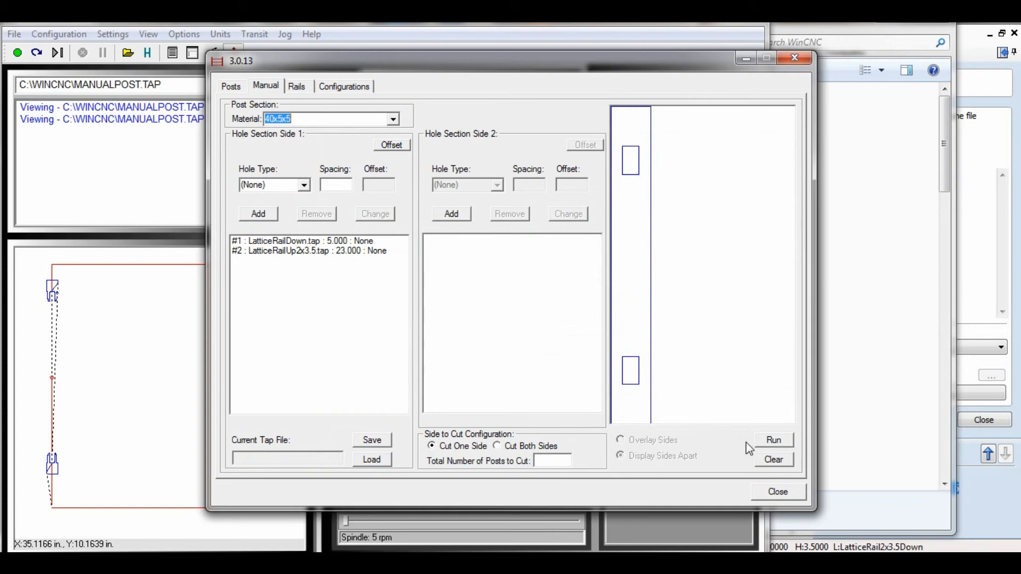
pyautogui.click(767, 445)
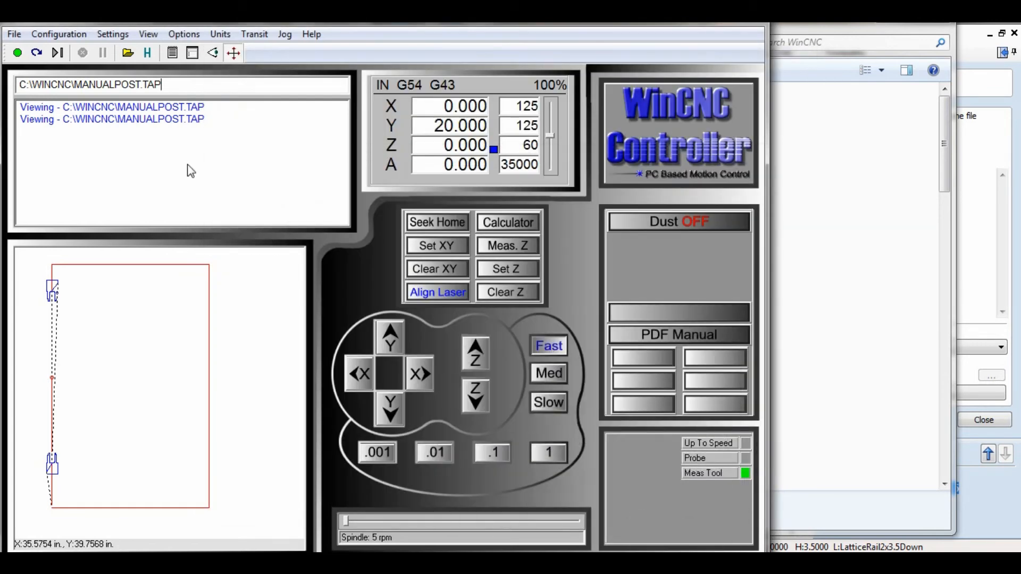
pyautogui.click(213, 52)
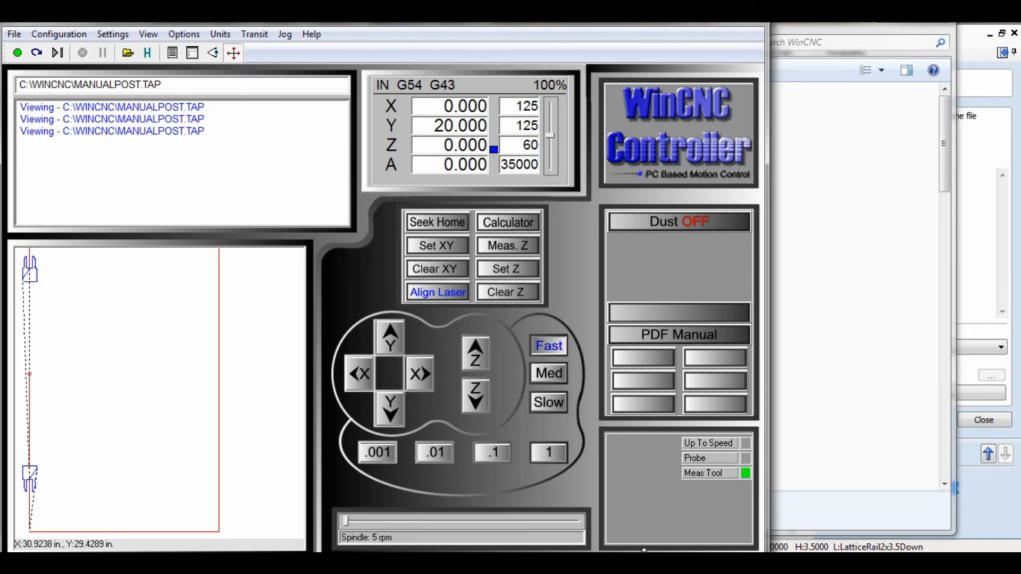
# Remove both the LatticeRailDown.tap and LatticeRailUp2x3.5.tap holes from side 1 of the post in the fence program.
pyautogui.click(680, 563)
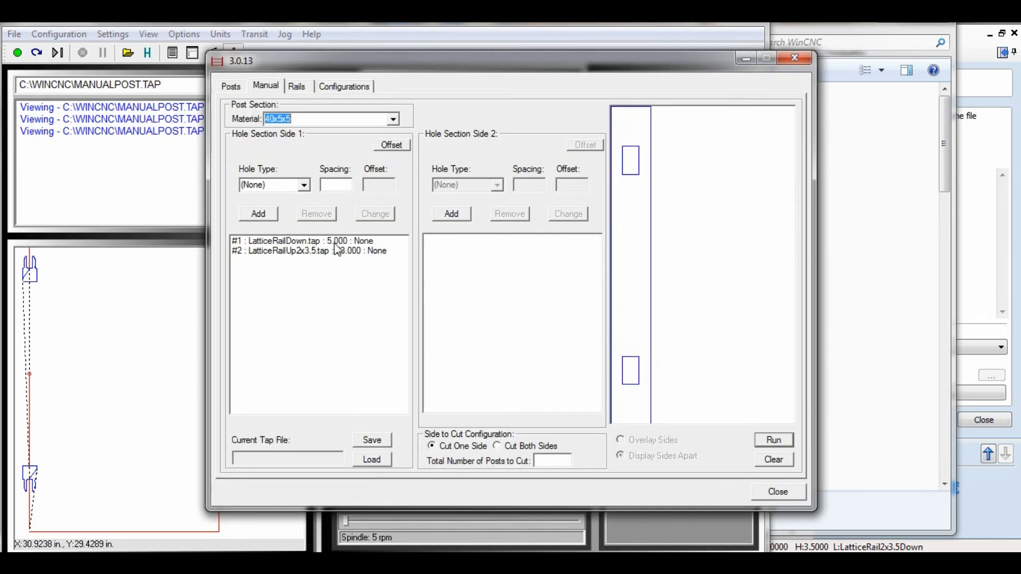
pyautogui.click(334, 242)
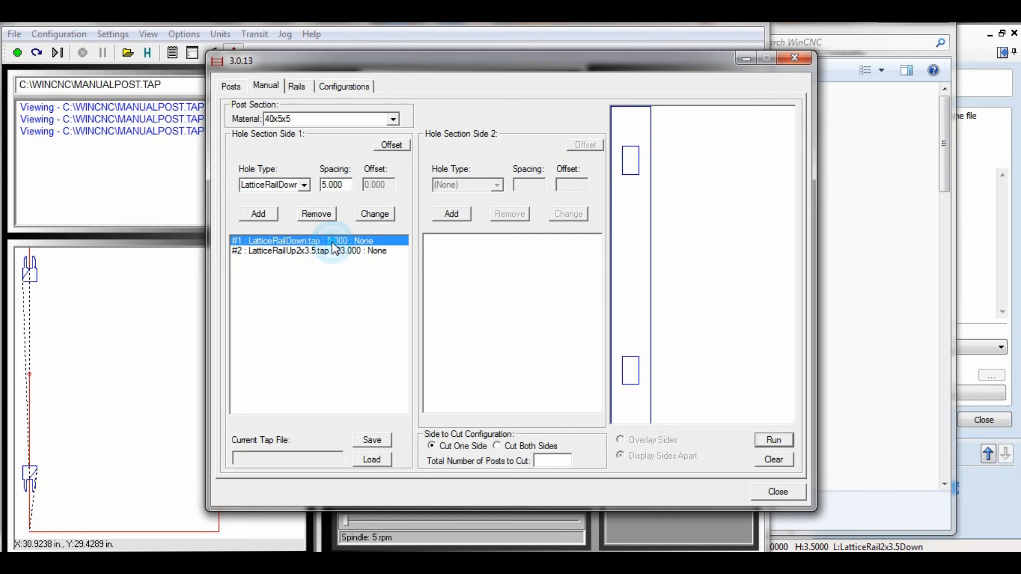
pyautogui.click(317, 215)
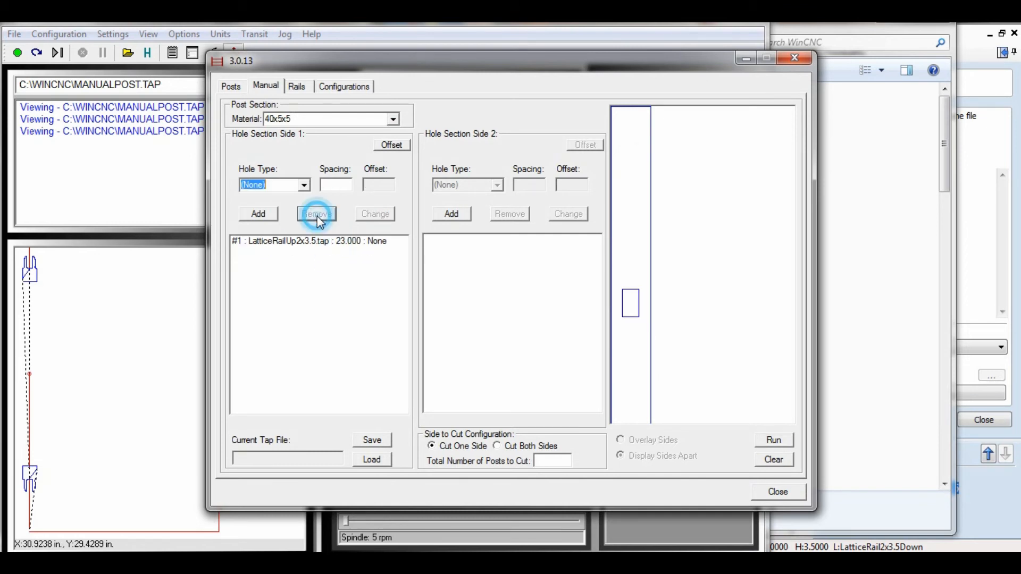
pyautogui.click(314, 241)
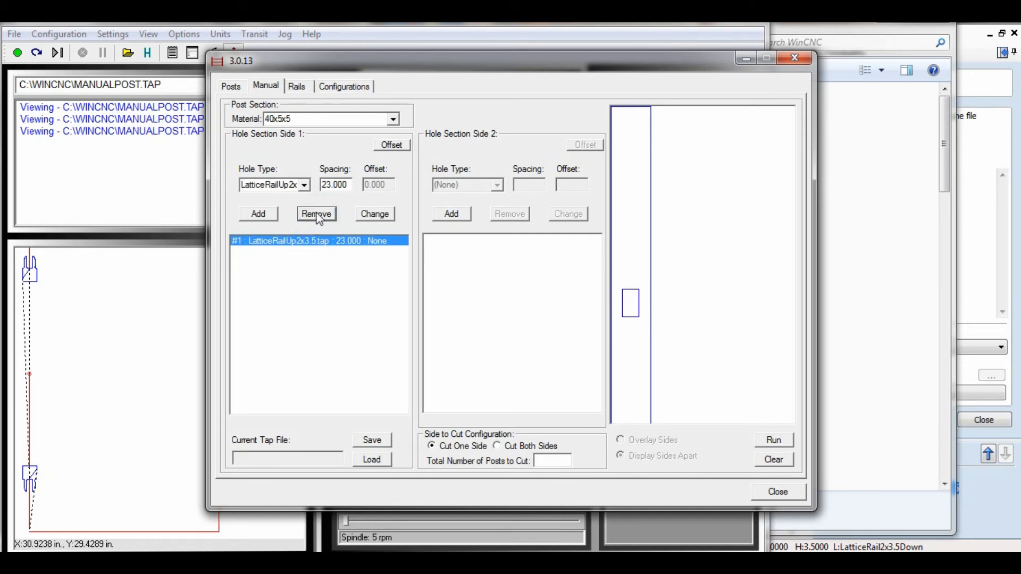
pyautogui.click(316, 214)
# Add a LatticeRailUp2x3.5.tap hole with a spacing of 5 to side 1 of the post.
pyautogui.click(303, 185)
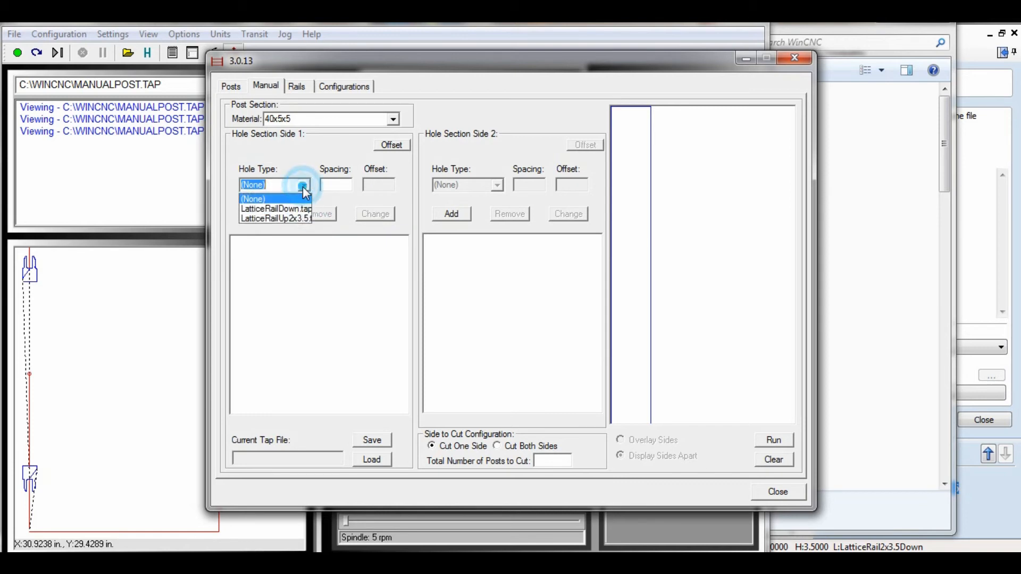
pyautogui.click(293, 218)
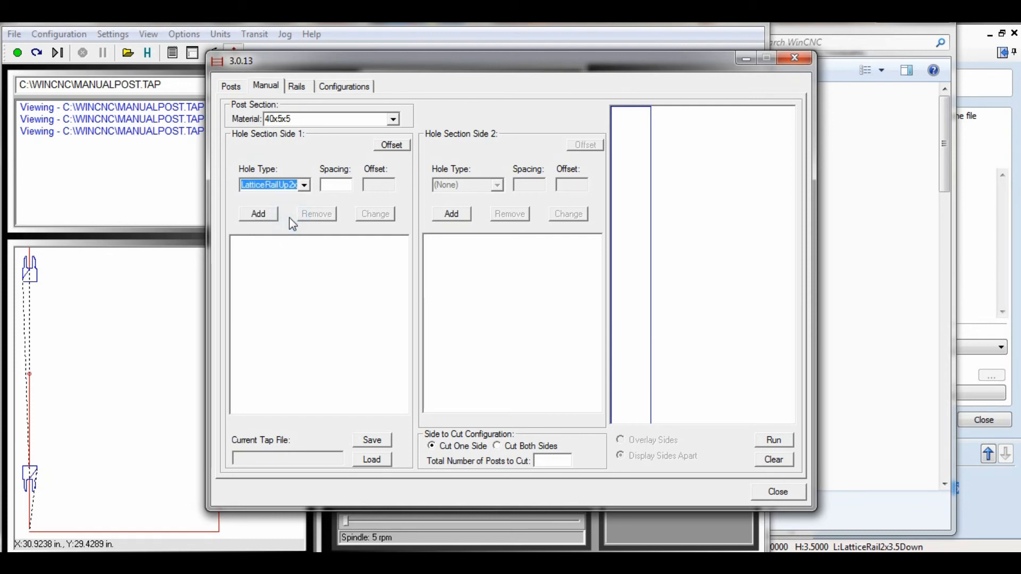
pyautogui.click(336, 186)
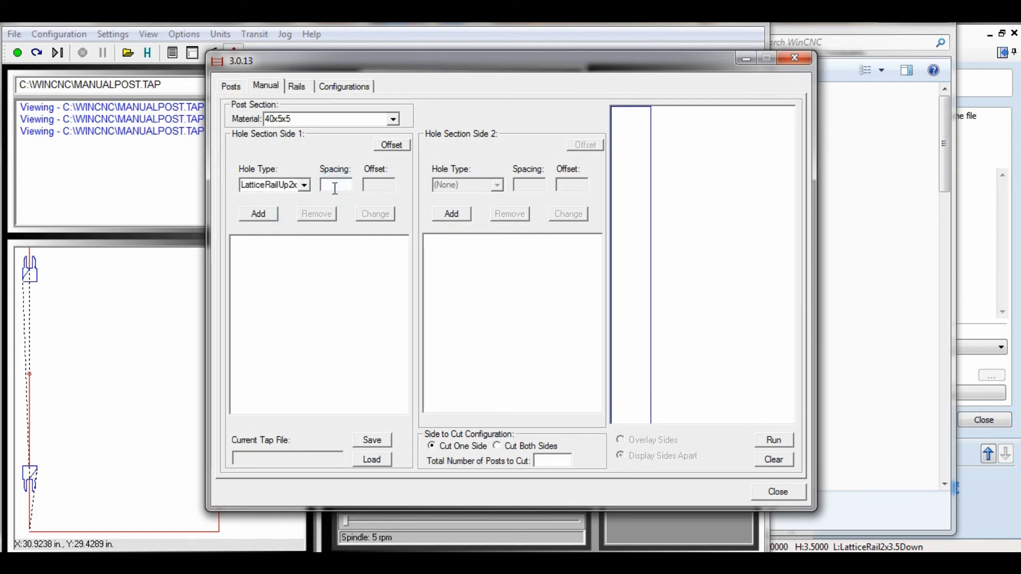
pyautogui.write('5')
pyautogui.click(268, 219)
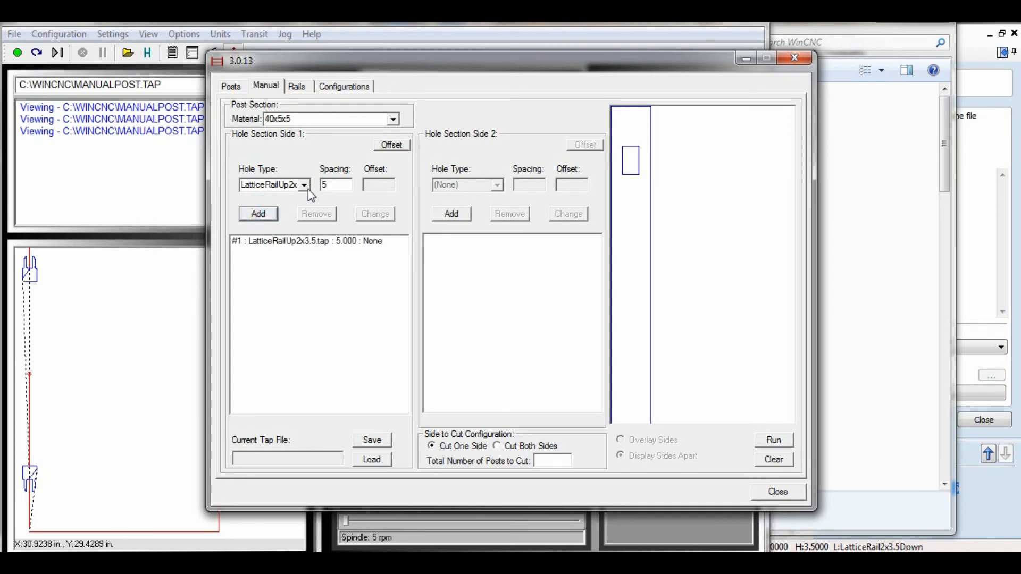
# Add a LatticeRailDown.tap hole with a spacing of 23 to side 1 of the post.
pyautogui.click(305, 186)
pyautogui.click(277, 209)
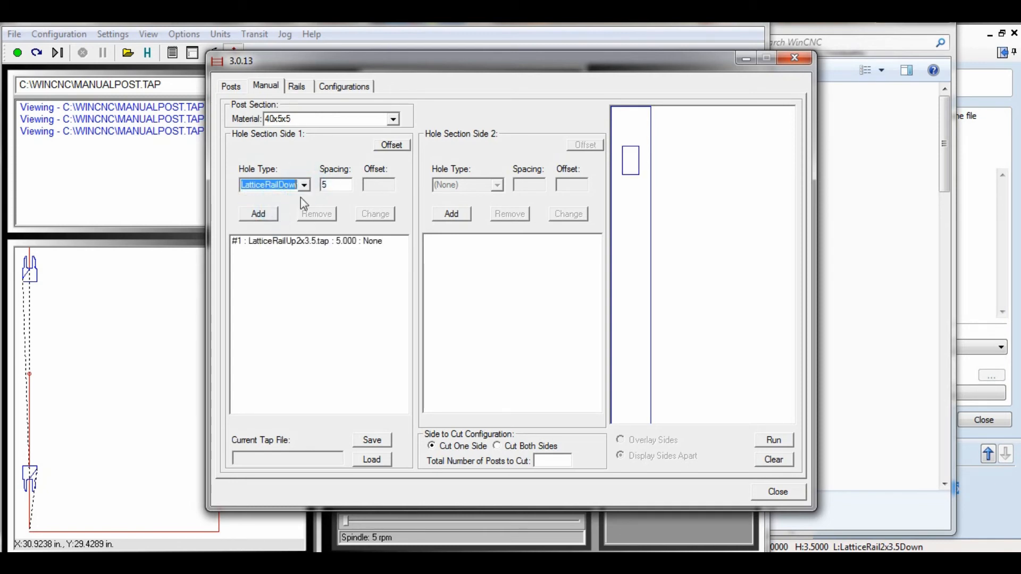
pyautogui.doubleClick(336, 183)
pyautogui.write('23')
pyautogui.click(259, 214)
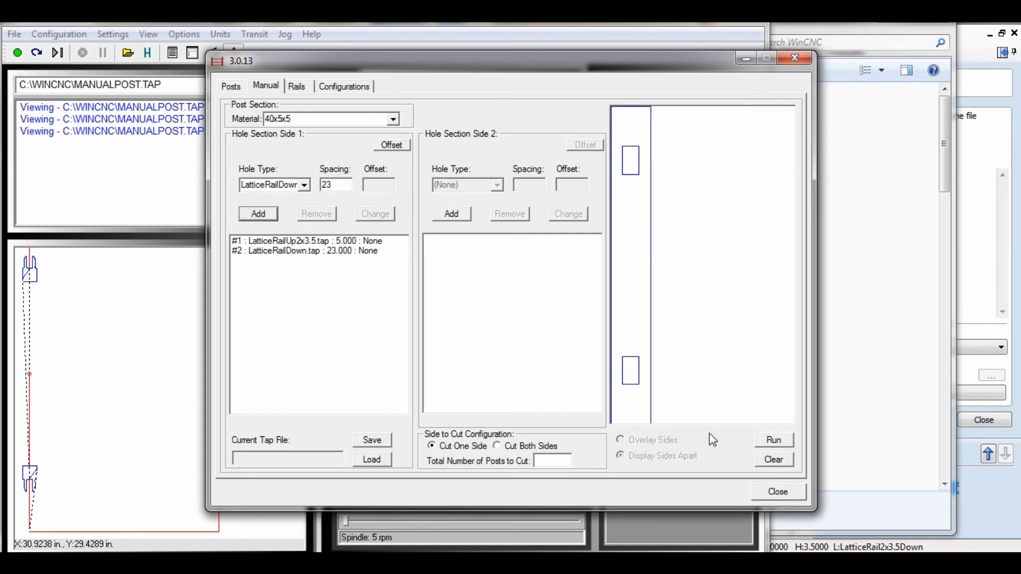
# Run the layout with the swapped holes and preview ManualPost.tap against the full table in the WinCNC controller.
pyautogui.click(774, 440)
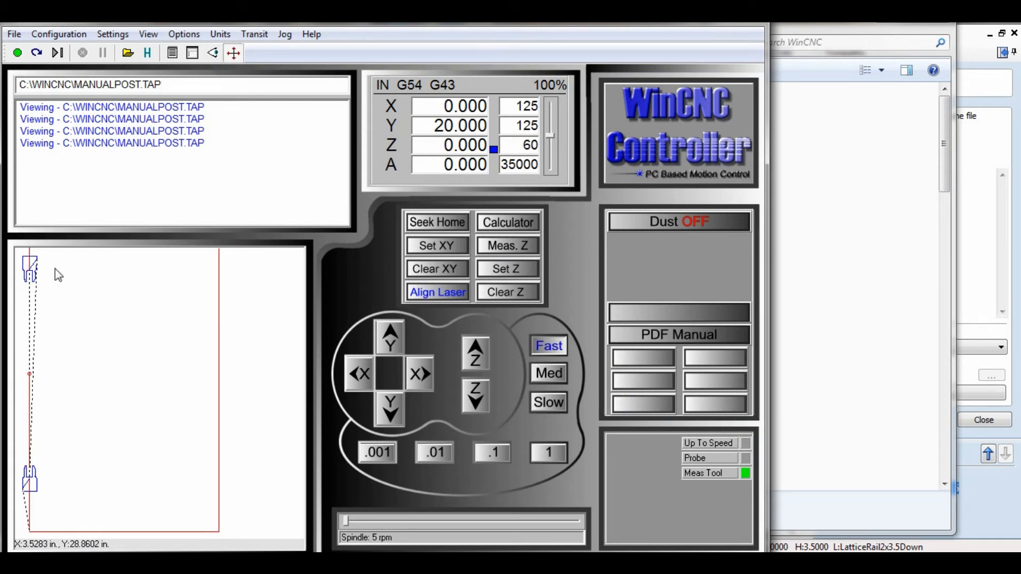
pyautogui.click(166, 462)
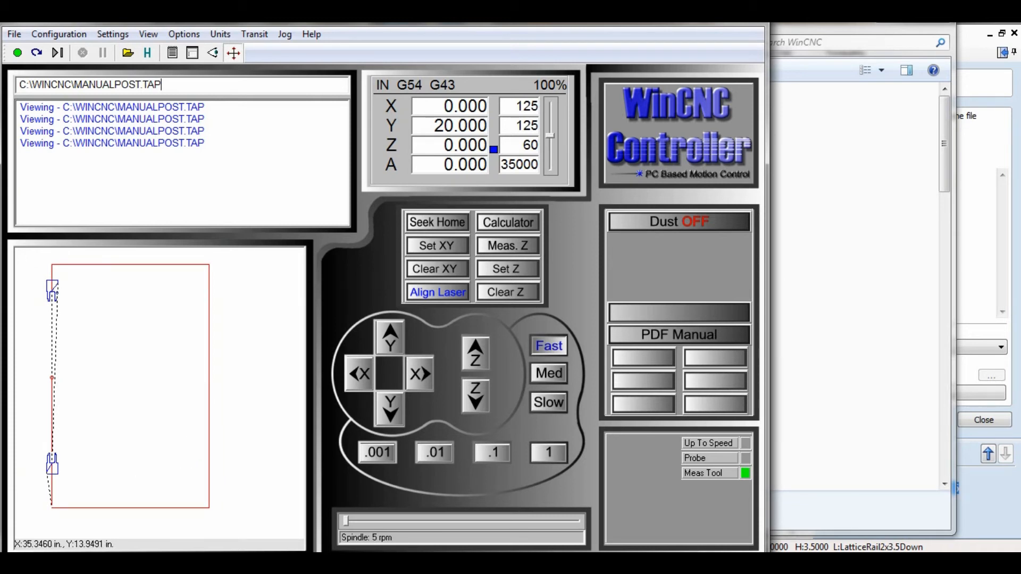
pyautogui.moveTo(668, 564)
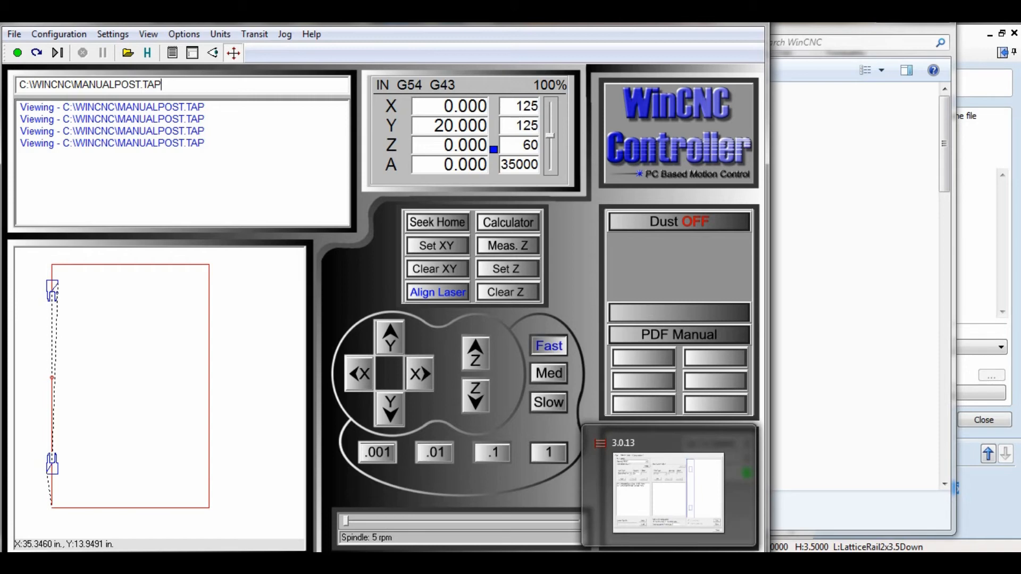
pyautogui.click(668, 564)
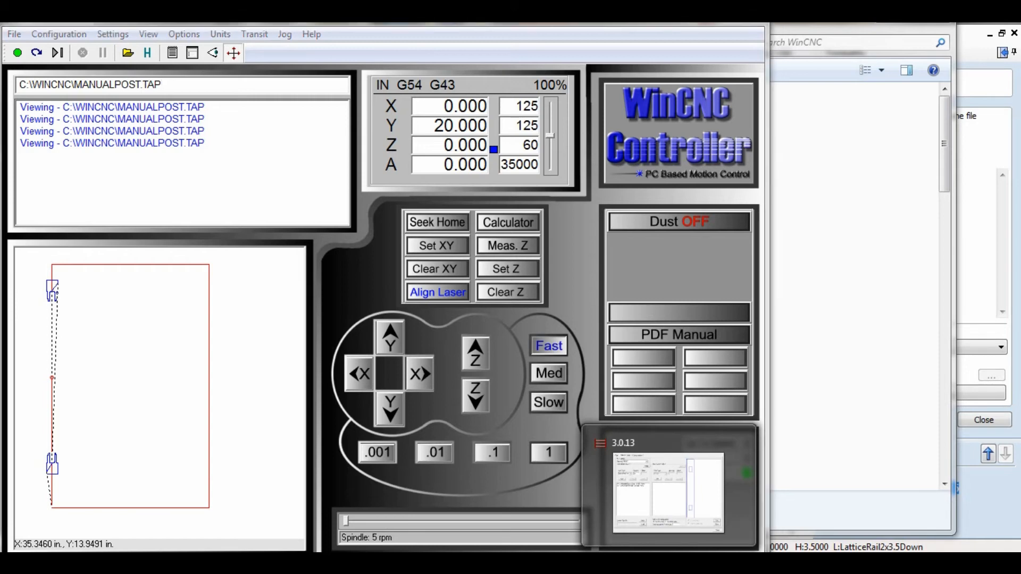
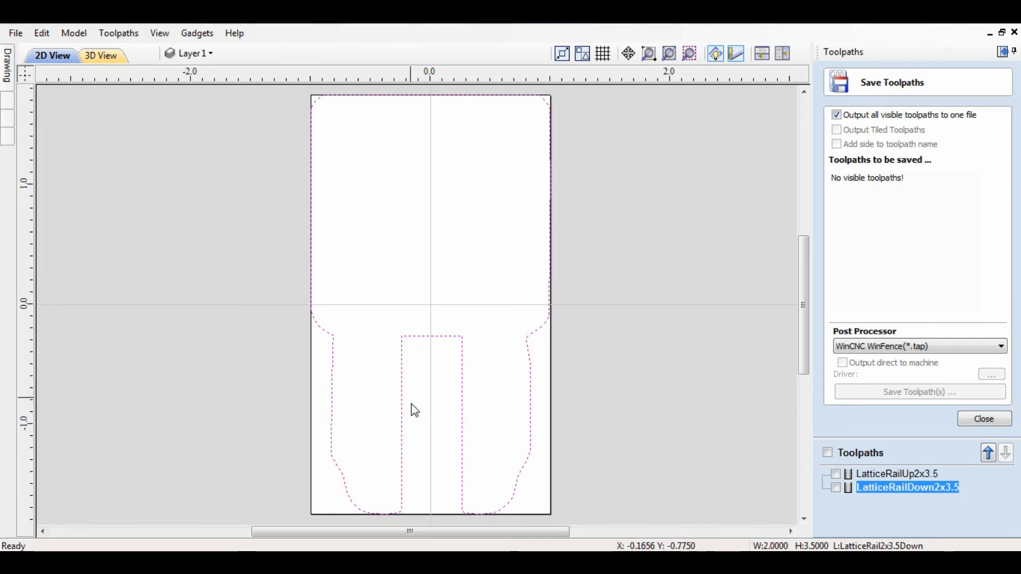
# Show the LatticeRailDown2x3.5 toolpath in the design program and examine it in 3D and 2D, closing in on the lower corners.
pyautogui.click(838, 489)
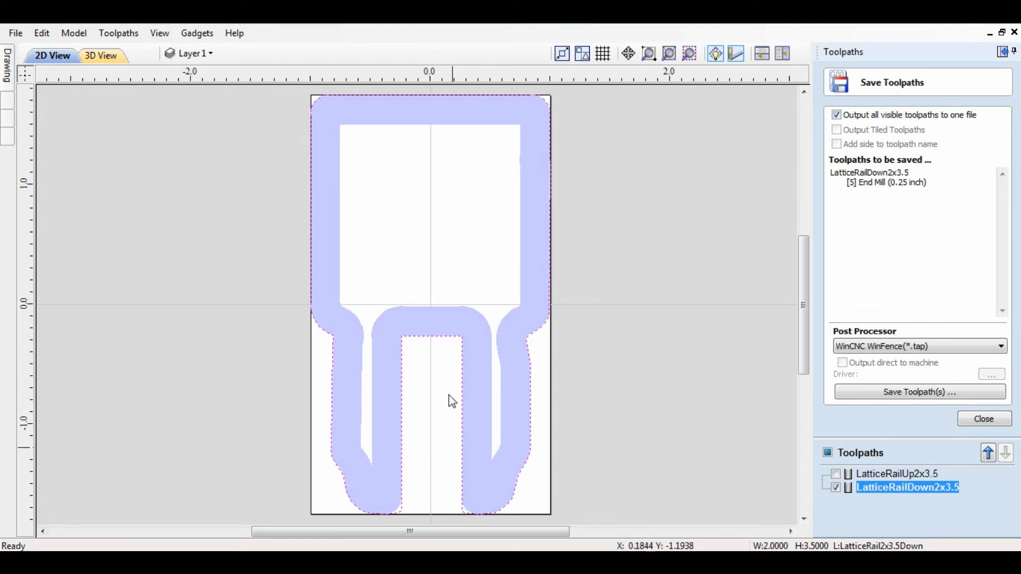
pyautogui.click(102, 56)
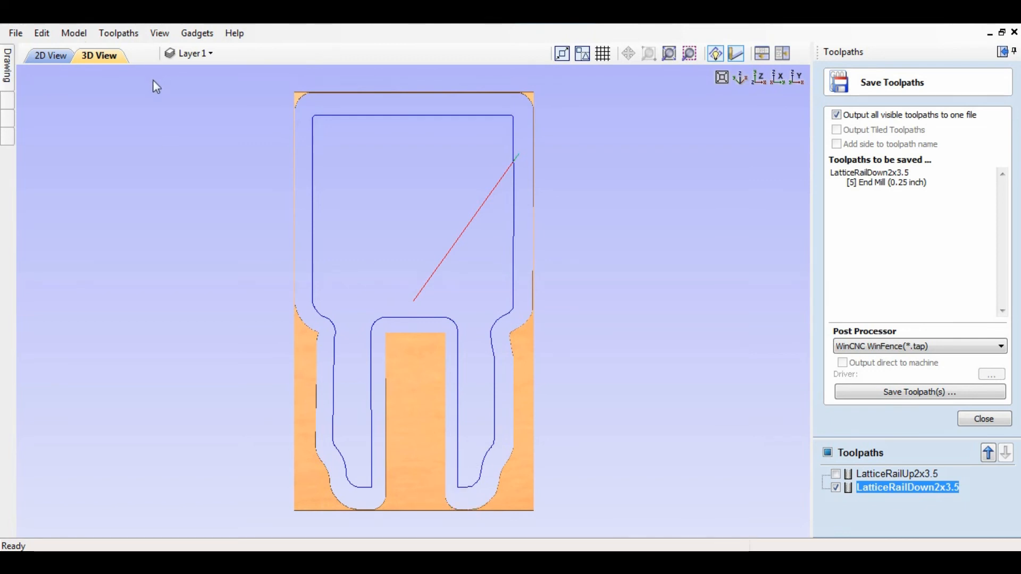
pyautogui.click(50, 53)
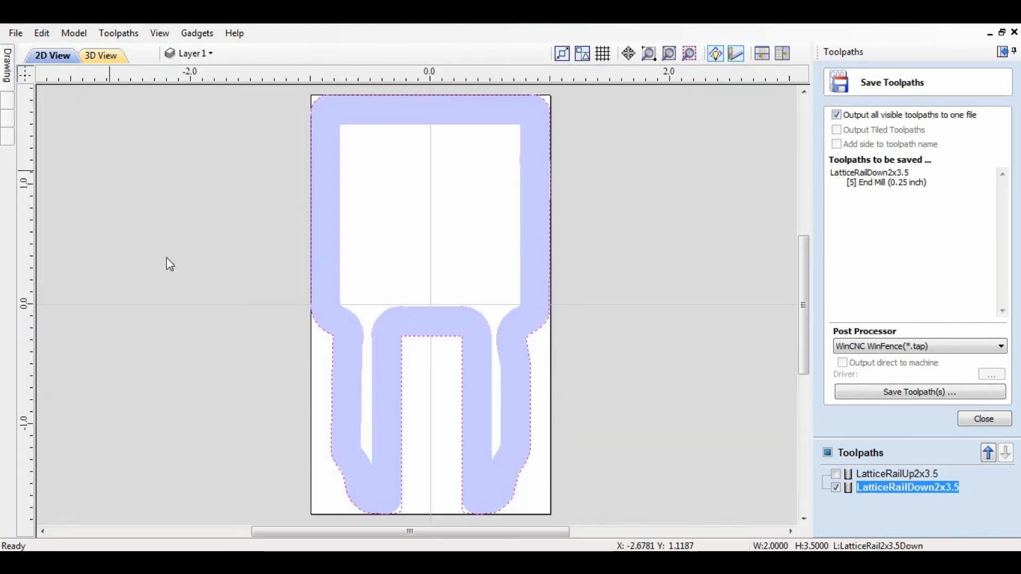
pyautogui.scroll(4, 466, 518)
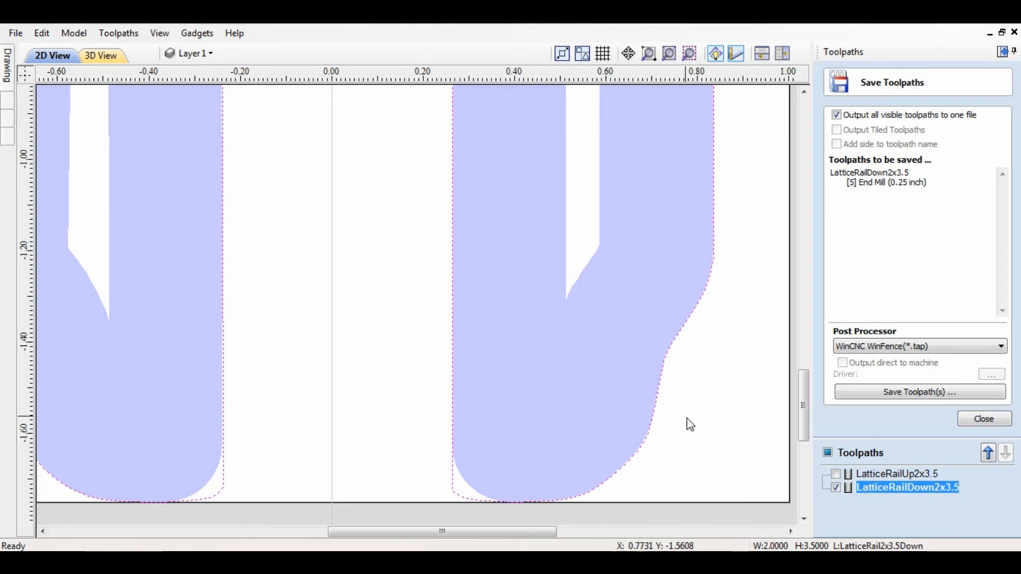
# Hide the LatticeRailDown2x3.5 toolpath and deselect the lattice rail outline.
pyautogui.click(836, 488)
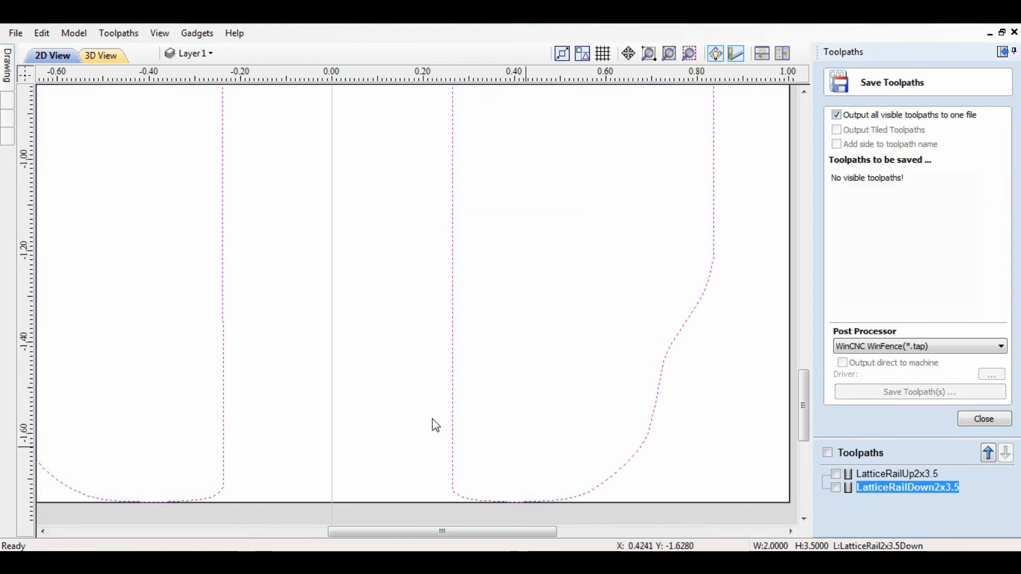
pyautogui.click(512, 289)
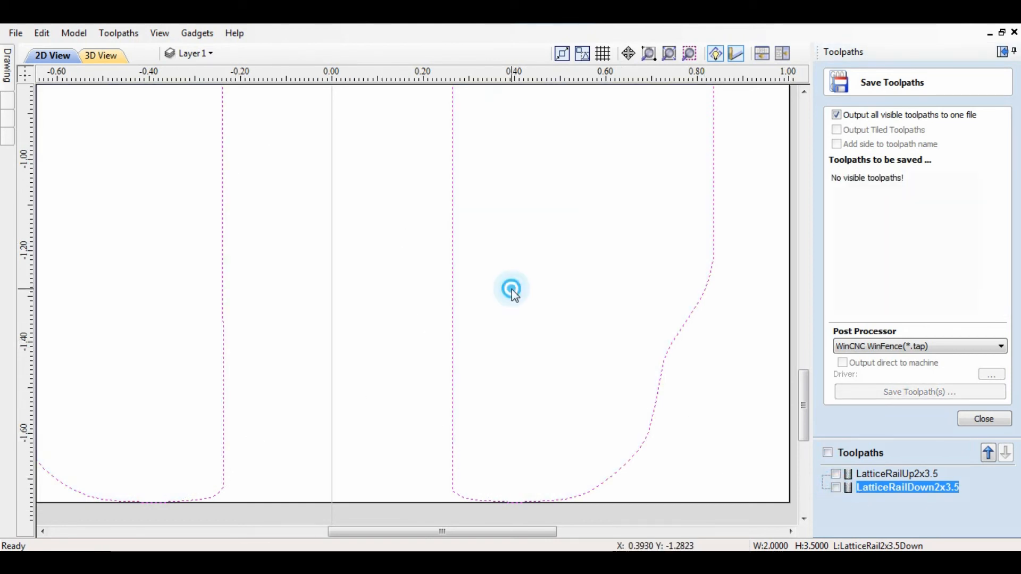
pyautogui.scroll(-3, 513, 294)
pyautogui.scroll(-2, 513, 298)
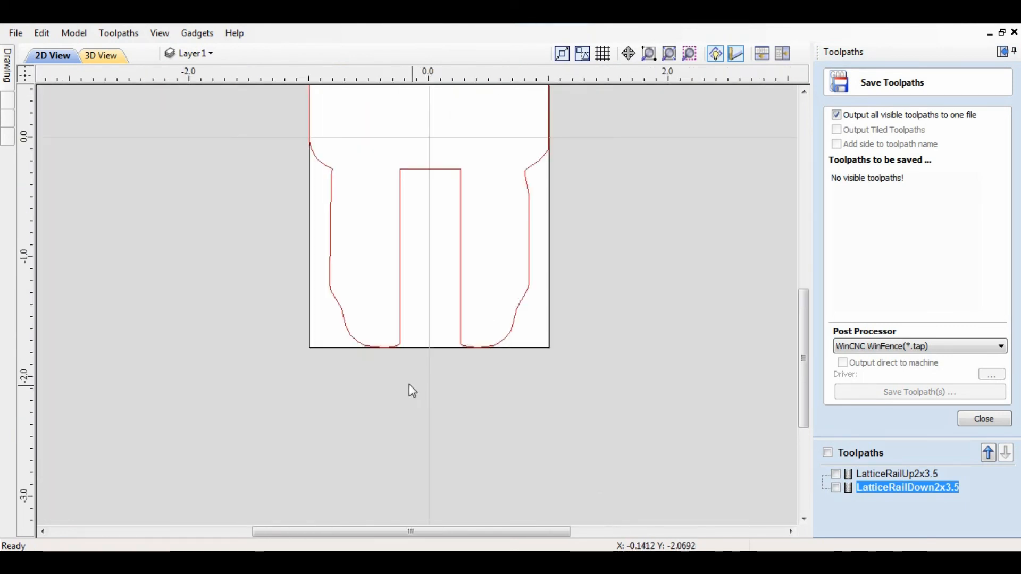
# Cut the lattice rail outline at the low point of its lower lobe, at about X 0.40, Y -1.75.
pyautogui.scroll(4, 396, 356)
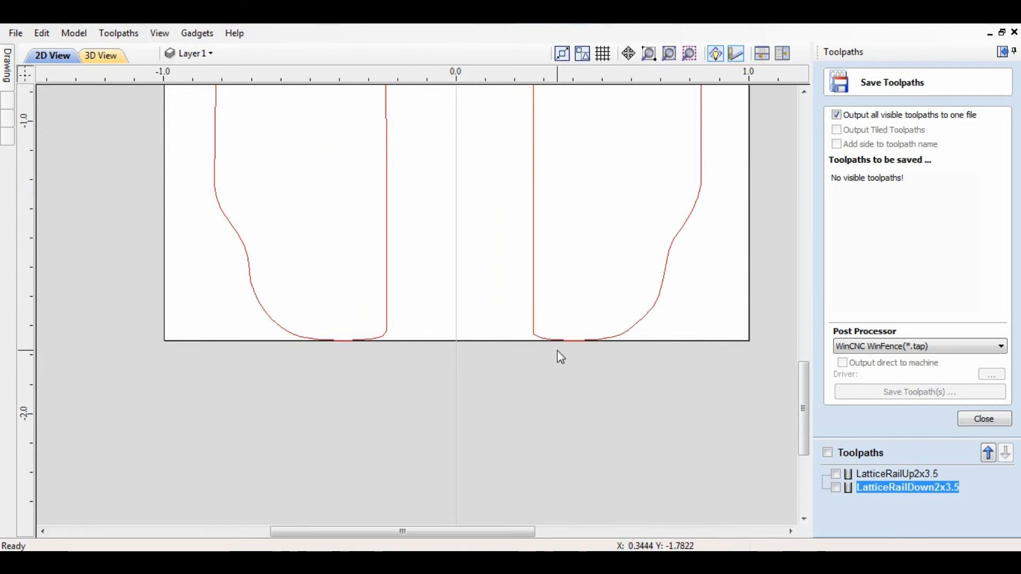
pyautogui.scroll(3, 575, 355)
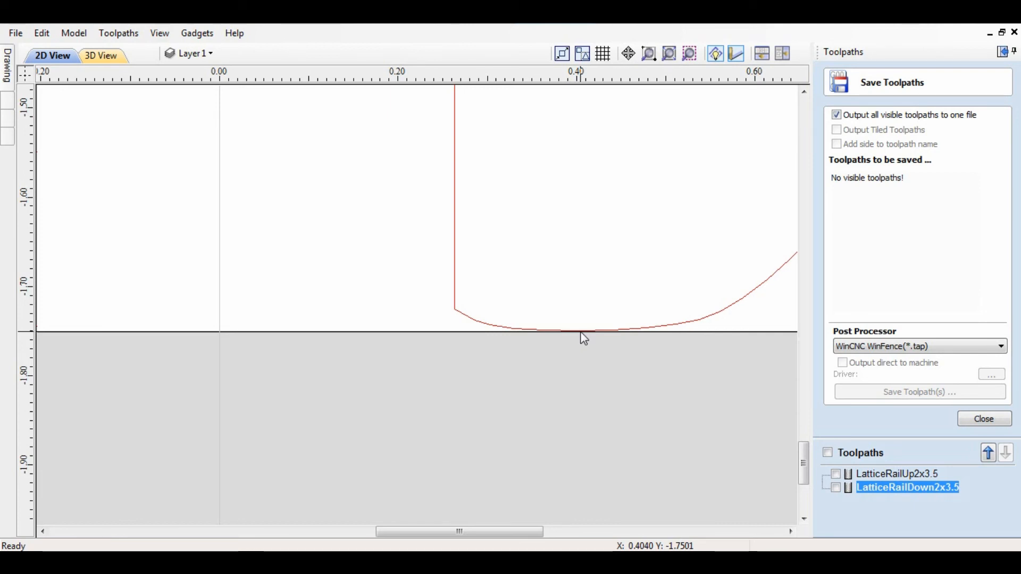
pyautogui.click(662, 326)
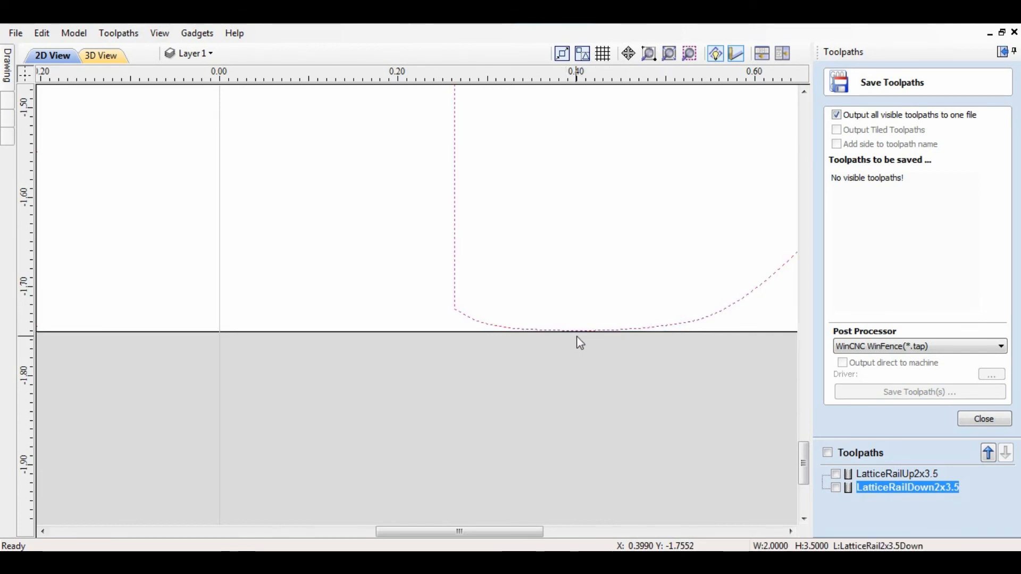
pyautogui.press('n')
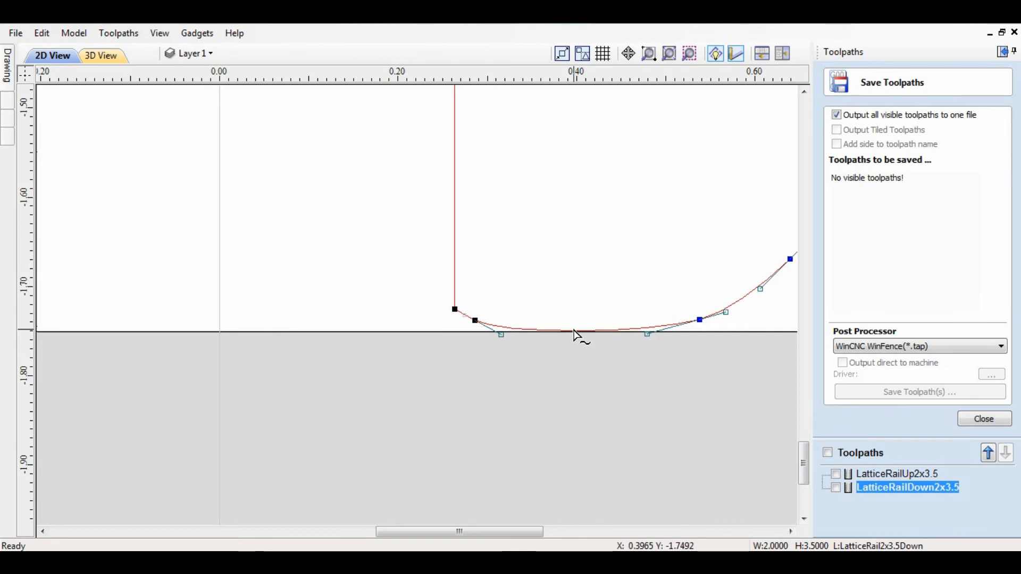
pyautogui.scroll(4, 579, 335)
pyautogui.scroll(2, 582, 343)
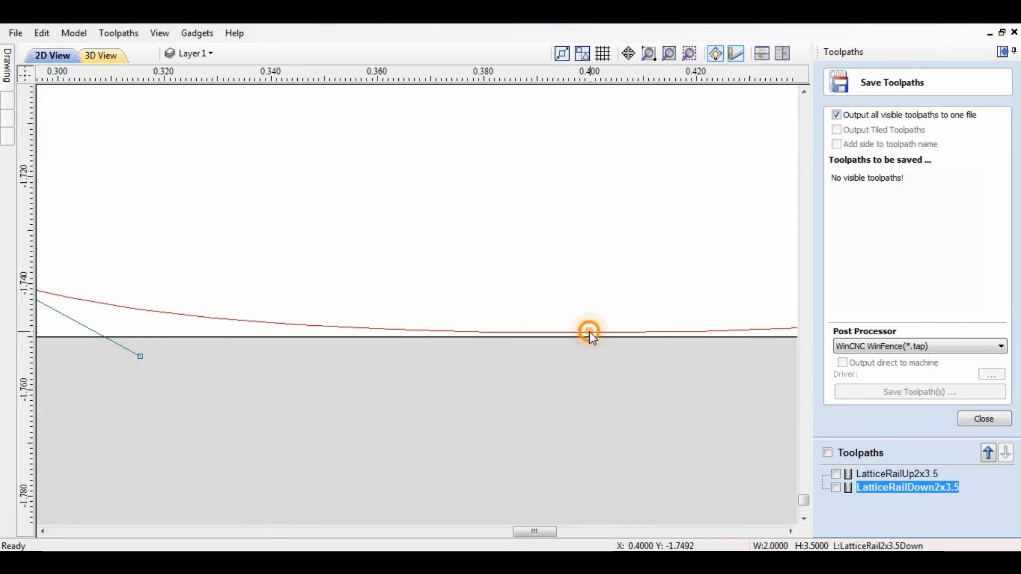
pyautogui.rightClick(590, 332)
pyautogui.click(644, 410)
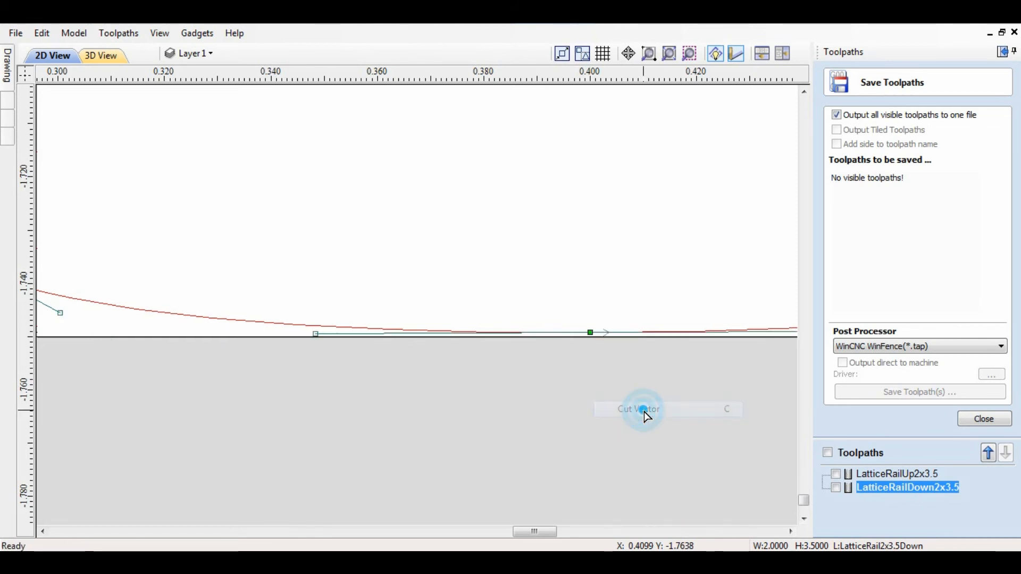
pyautogui.scroll(-4, 649, 371)
pyautogui.scroll(-2, 649, 371)
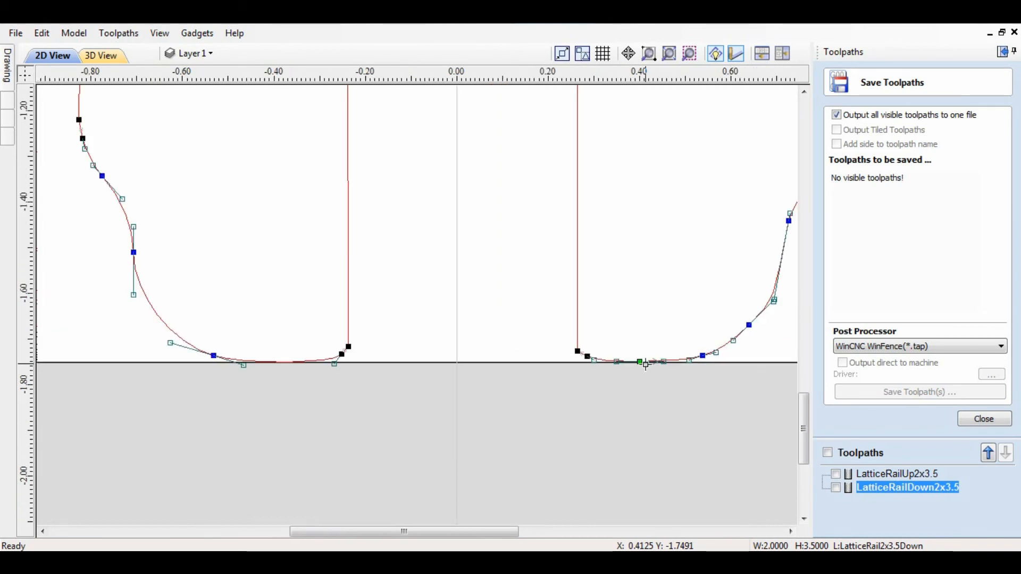
# Cut the outline at the low point of the opposite lobe, at about X -0.387, and delete the separated centre slot segment.
pyautogui.scroll(4, 234, 400)
pyautogui.scroll(2, 340, 328)
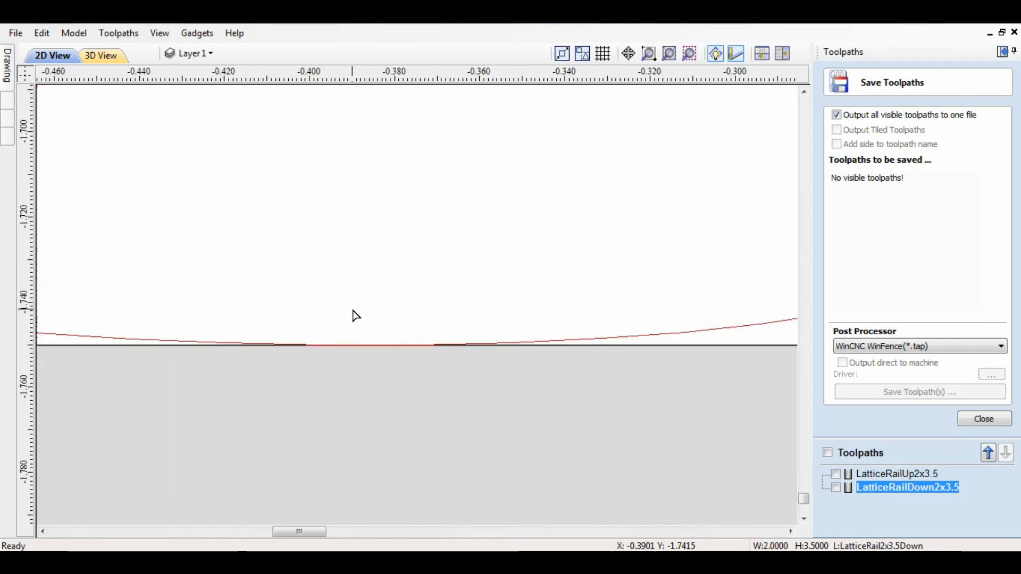
pyautogui.scroll(2, 367, 353)
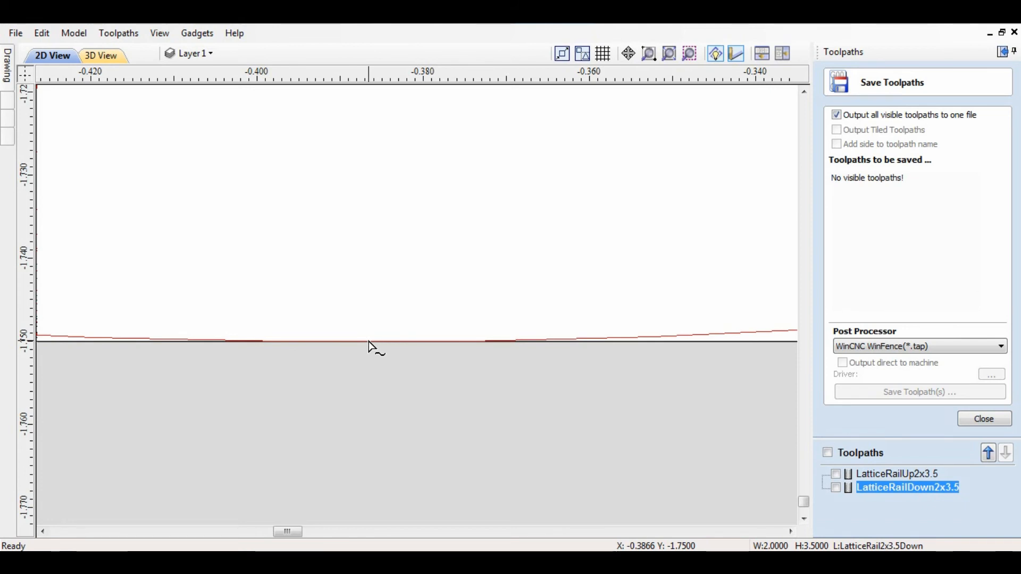
pyautogui.click(370, 344)
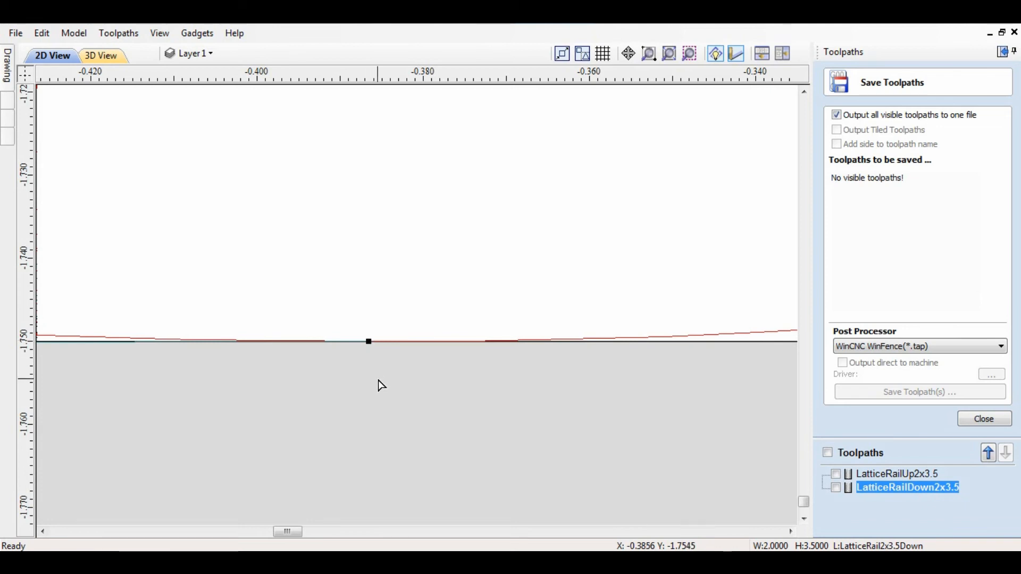
pyautogui.scroll(-2, 187, 372)
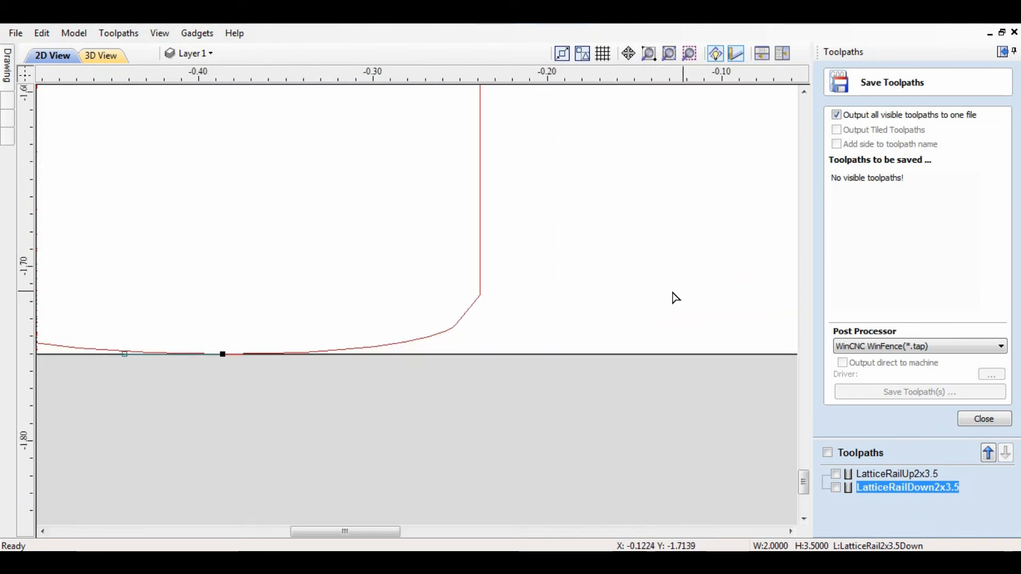
pyautogui.scroll(-5, 581, 303)
pyautogui.scroll(-1, 506, 308)
pyautogui.click(503, 339)
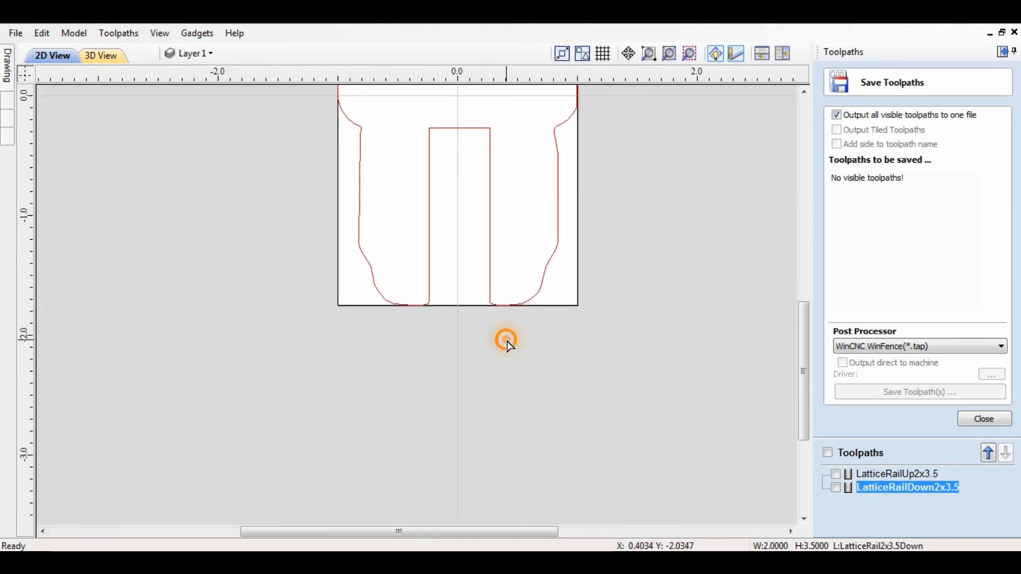
pyautogui.click(491, 289)
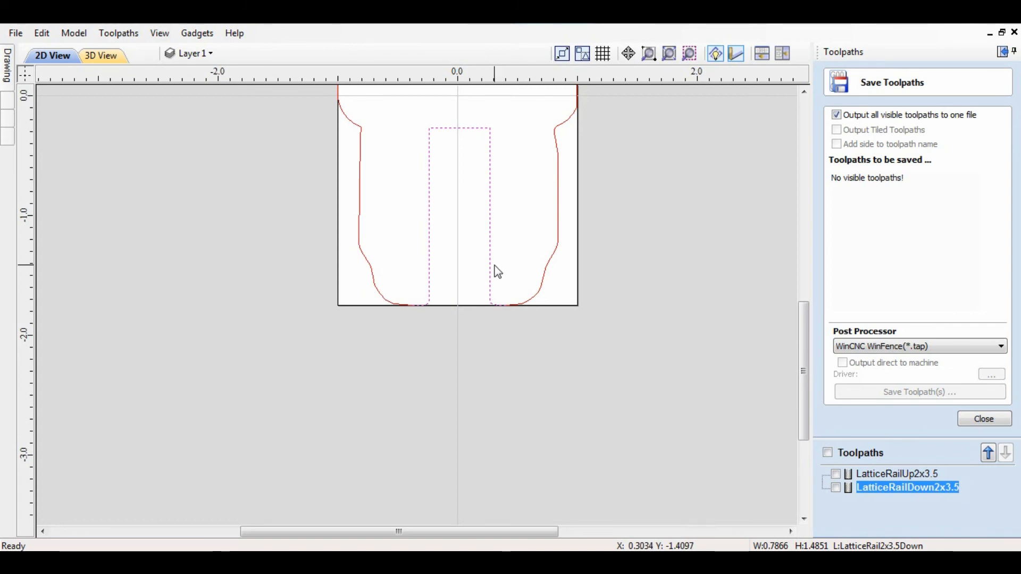
pyautogui.press('Delete')
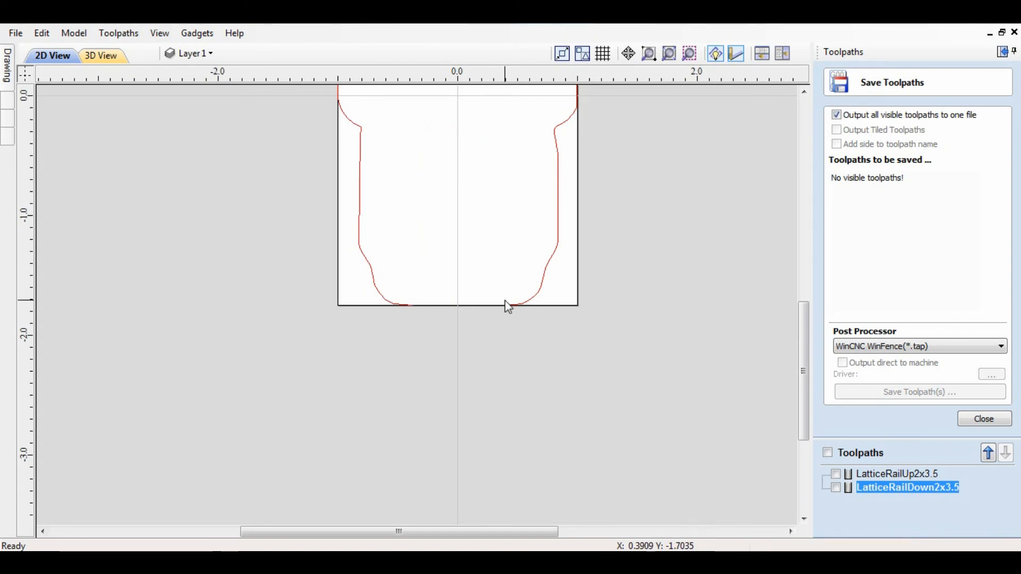
# Close the open lower end of the lattice rail outline with a straight line and check the joined edge.
pyautogui.click(521, 302)
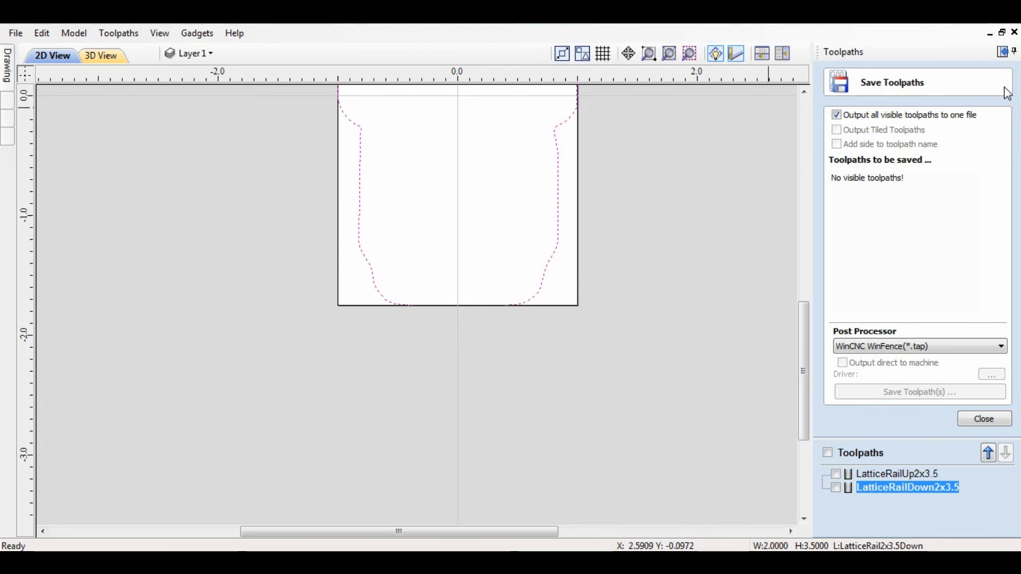
pyautogui.click(1004, 53)
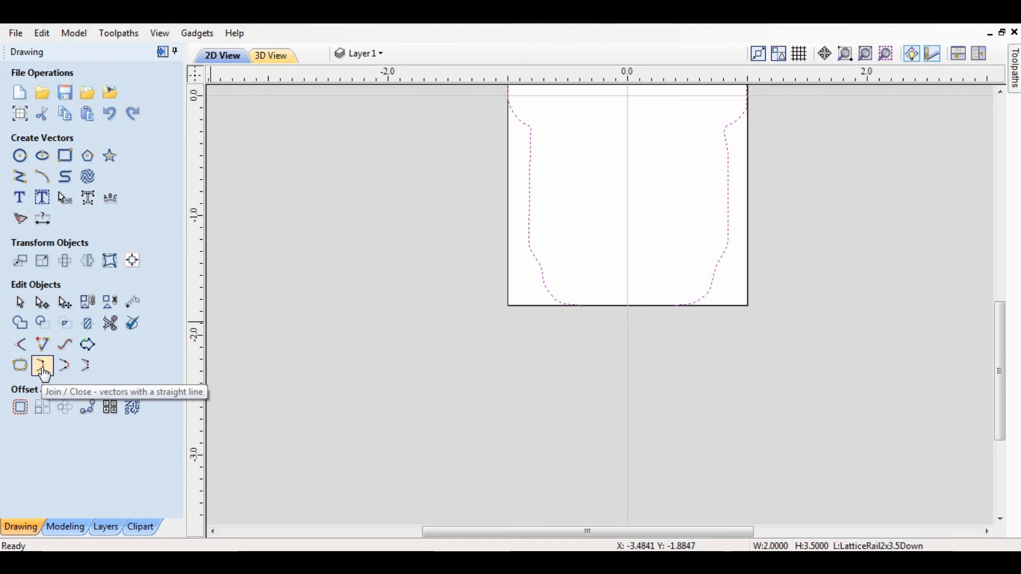
pyautogui.click(43, 372)
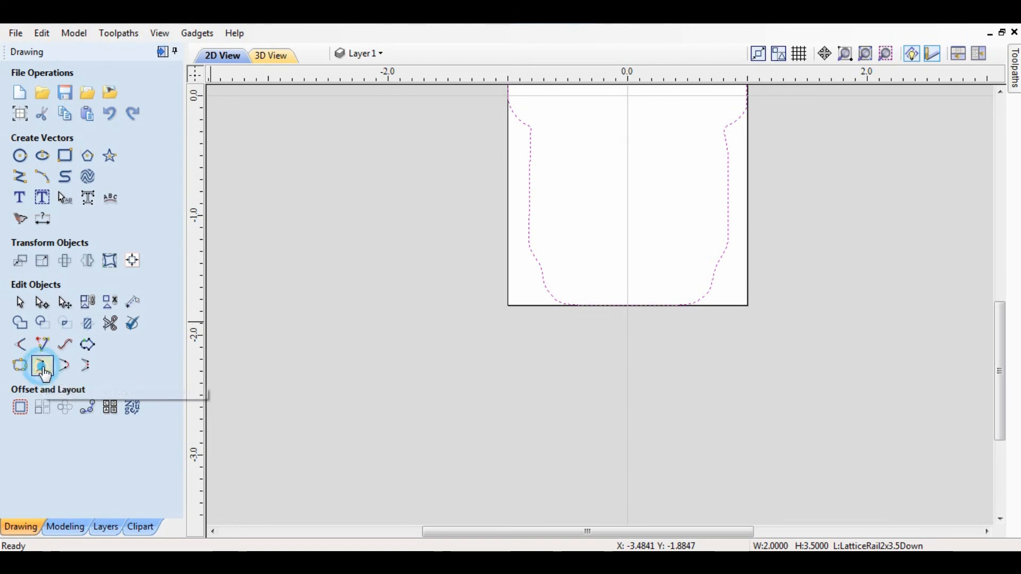
pyautogui.scroll(3, 652, 326)
pyautogui.scroll(2, 653, 321)
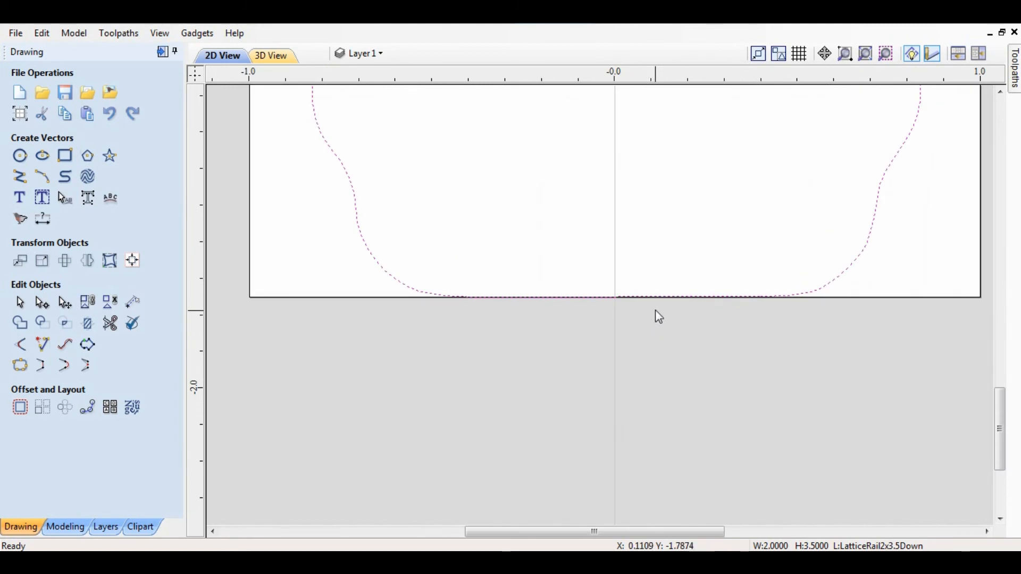
pyautogui.click(930, 269)
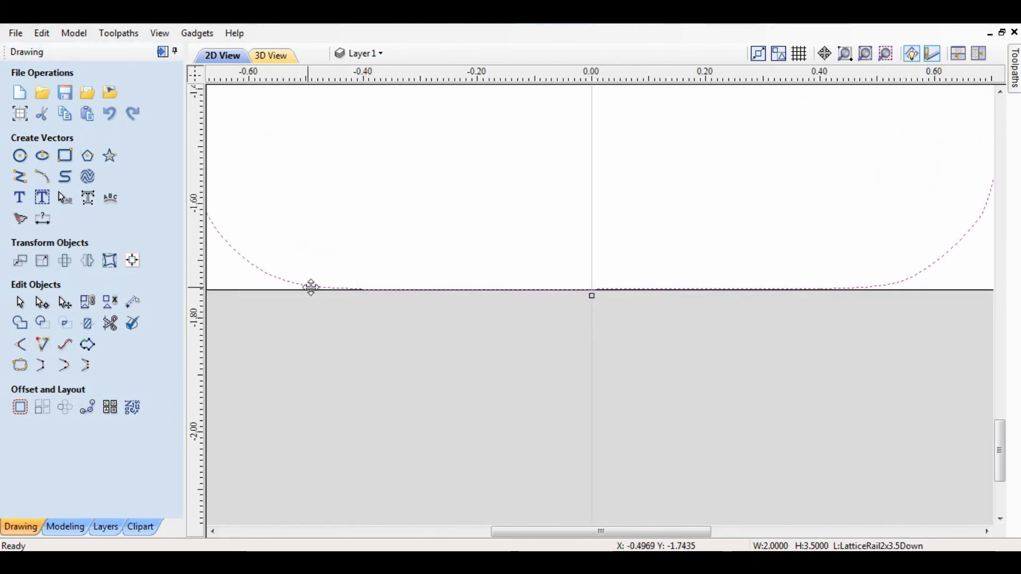
pyautogui.scroll(-5, 662, 284)
pyautogui.scroll(-1, 661, 271)
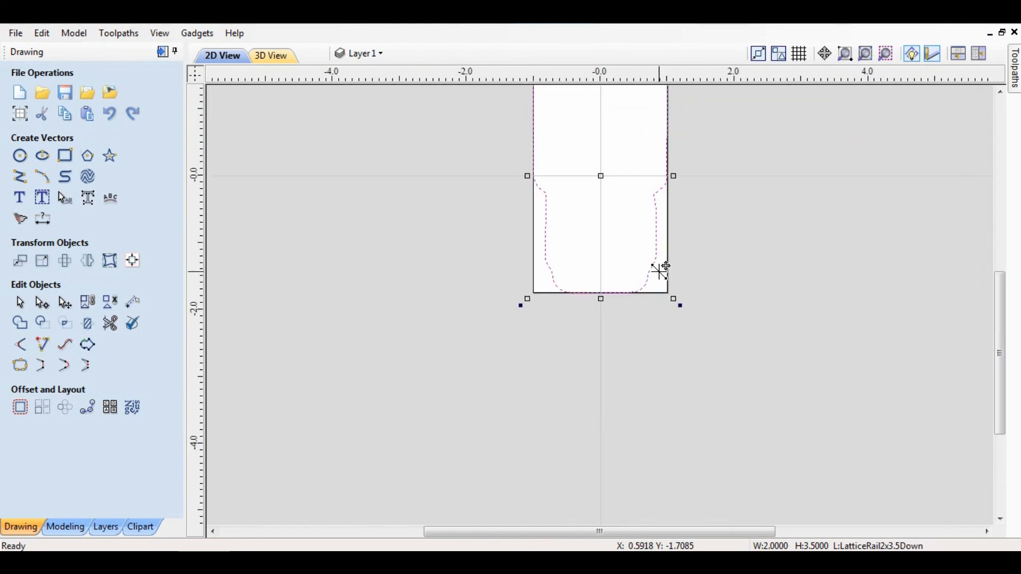
pyautogui.scroll(-1, 664, 280)
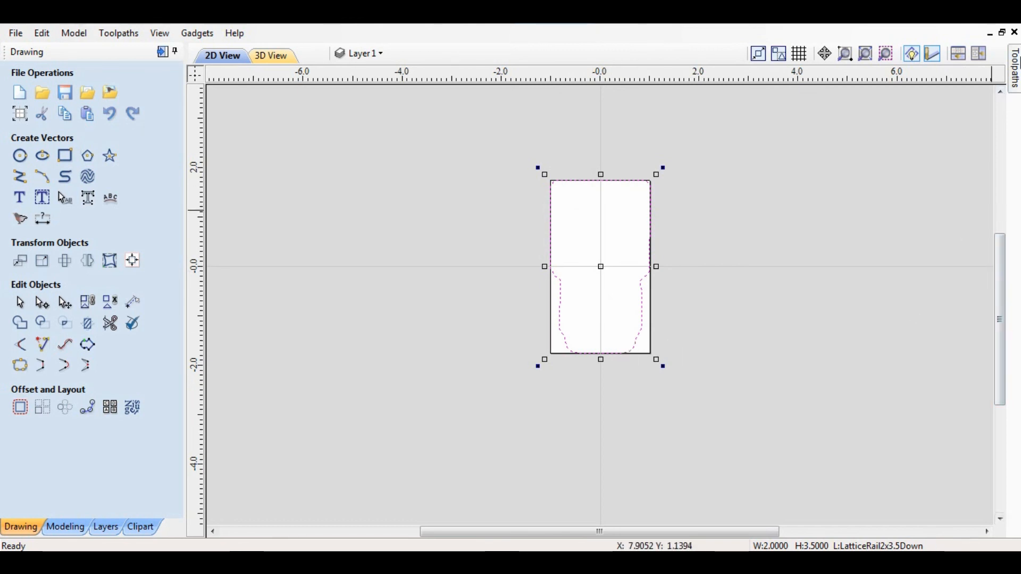
# Recalculate the LatticeRailDown2x3.5 profile toolpath on the closed outline, accepting that the tool cuts through the material.
pyautogui.moveTo(1015, 66)
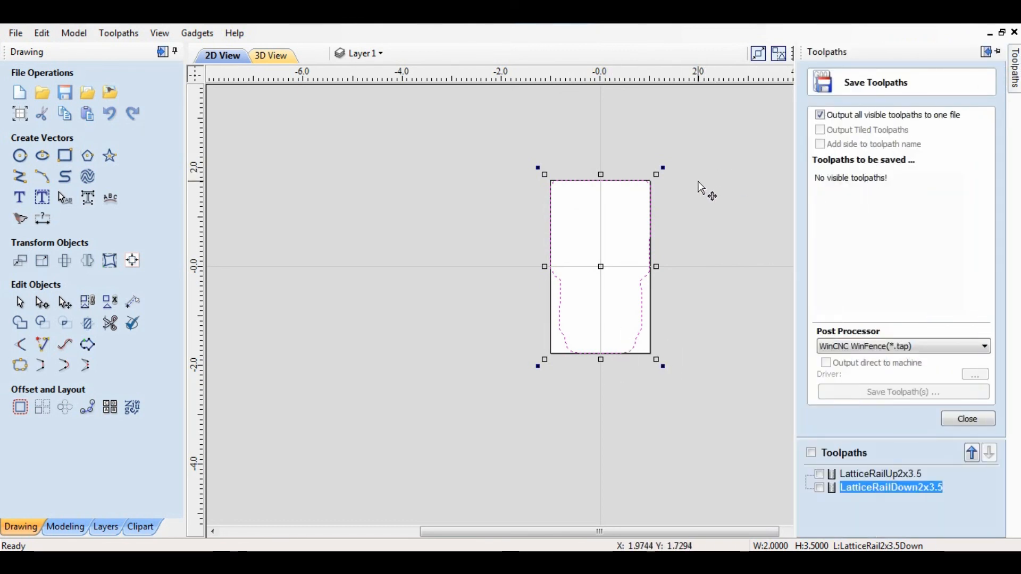
pyautogui.press('F12')
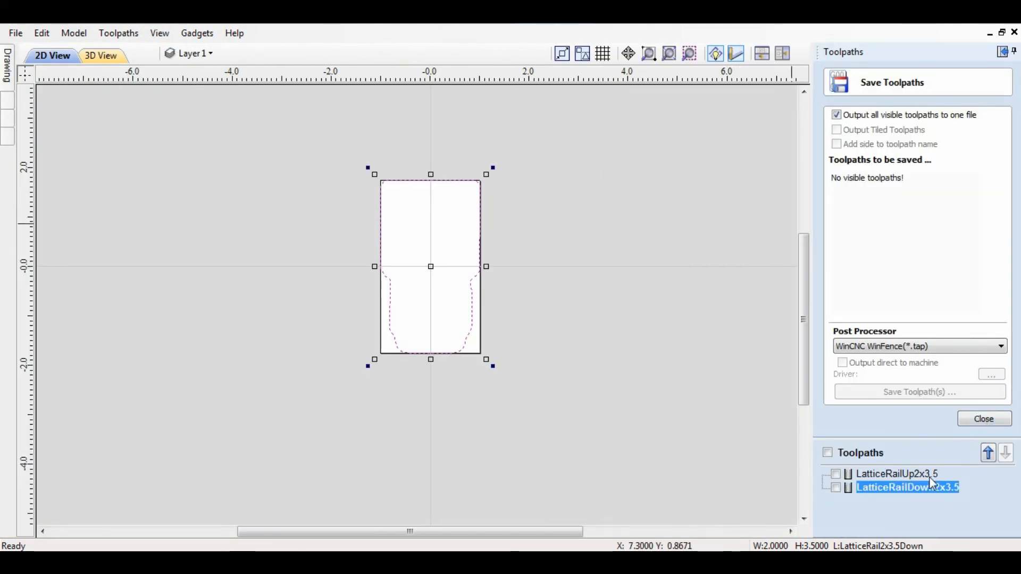
pyautogui.doubleClick(876, 489)
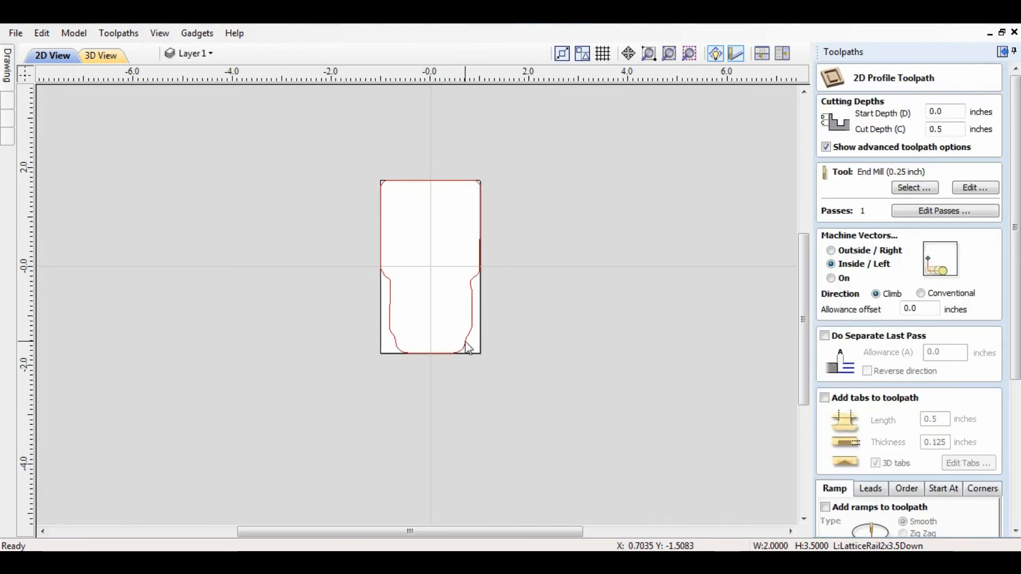
pyautogui.click(468, 347)
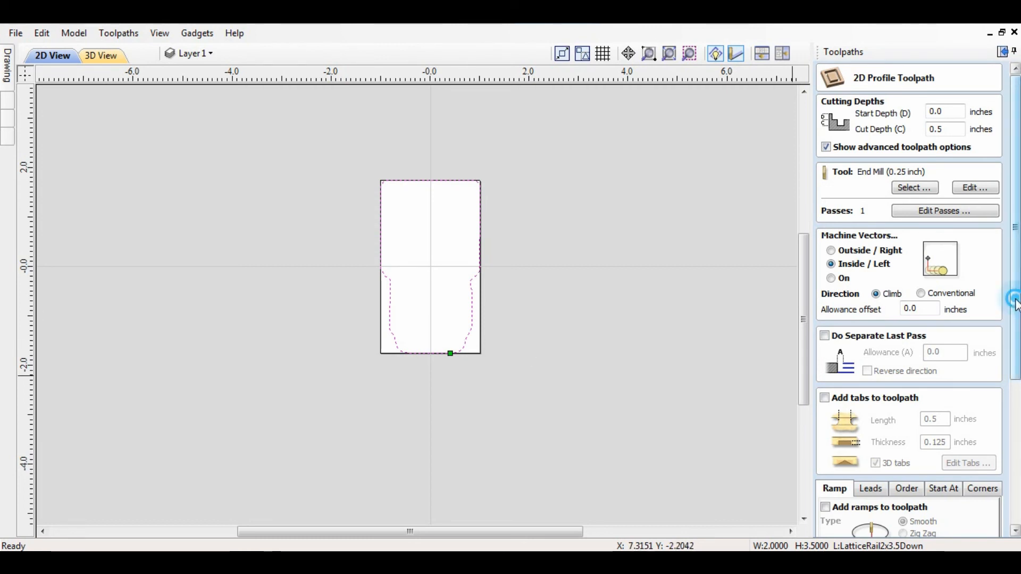
pyautogui.moveTo(1015, 302); pyautogui.dragTo(1015, 445)
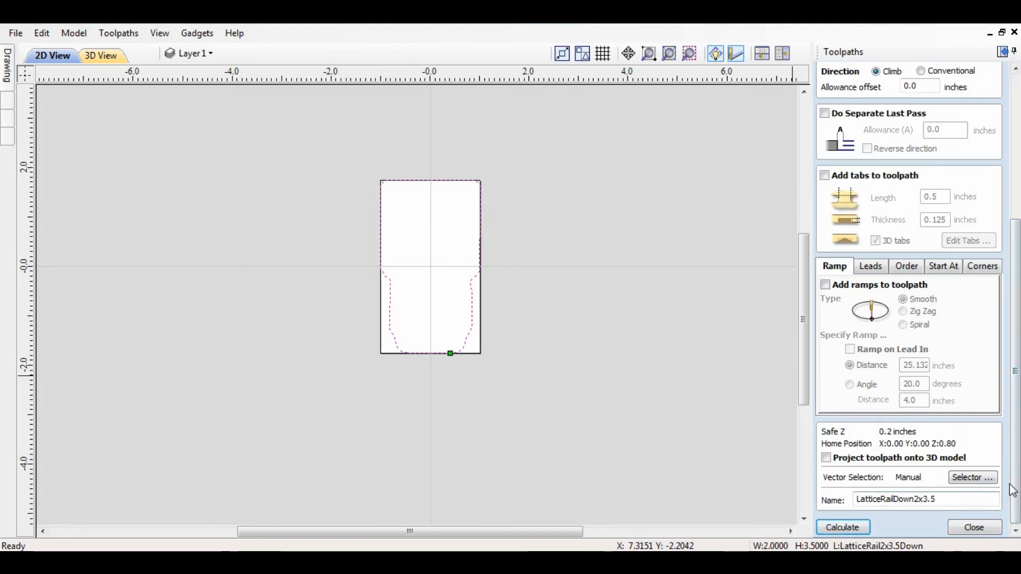
pyautogui.moveTo(1013, 490); pyautogui.dragTo(1014, 435)
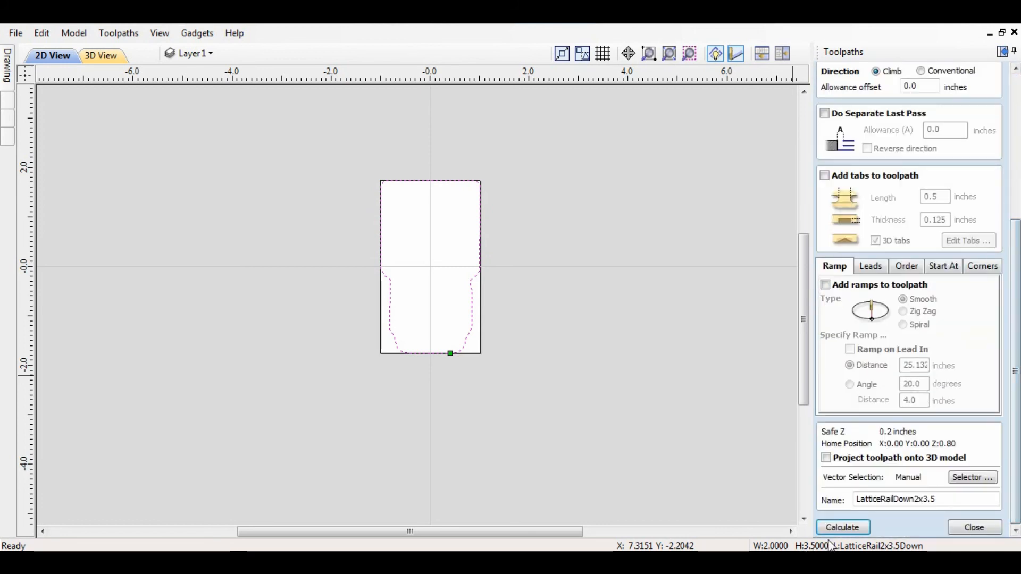
pyautogui.click(842, 528)
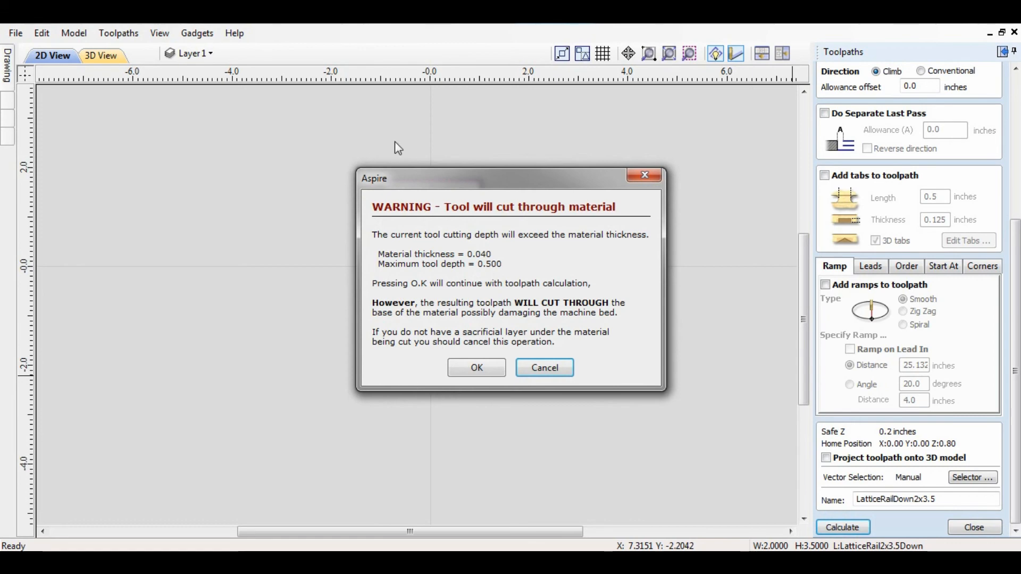
pyautogui.click(481, 368)
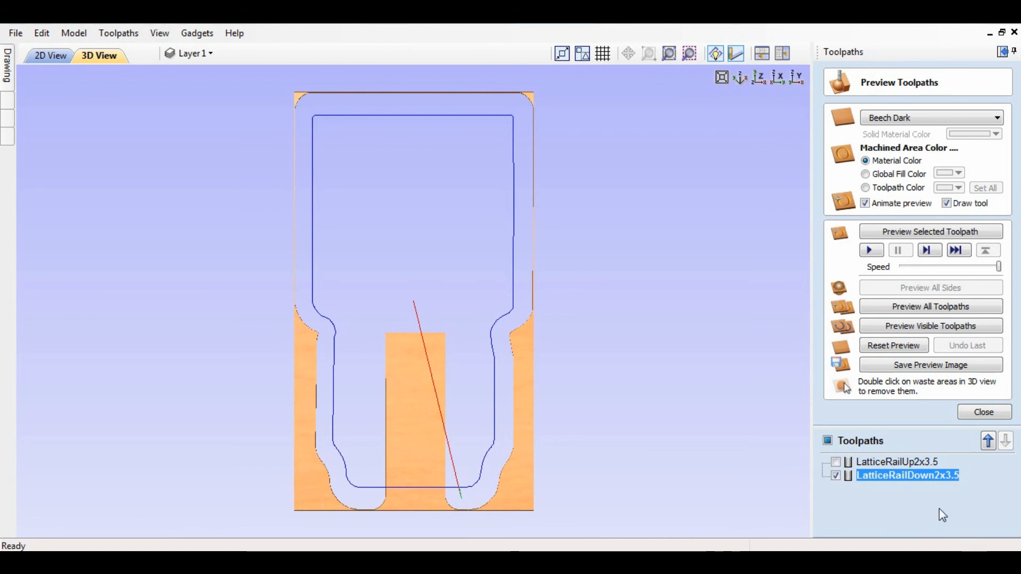
# Preview the LatticeRailDown2x3.5 toolpath on fresh material, remove the waste piece from the opening, and reset the preview.
pyautogui.click(919, 347)
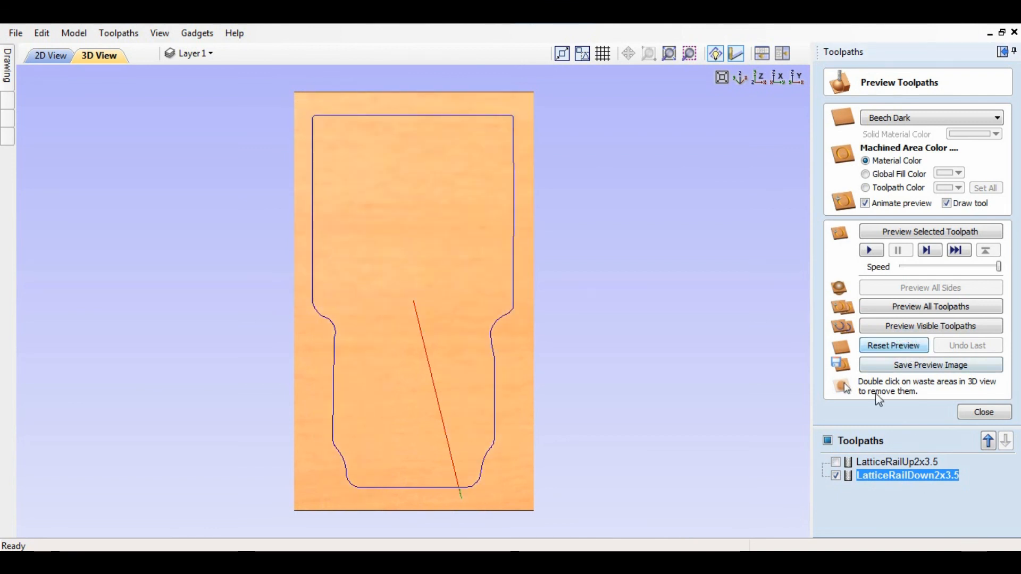
pyautogui.click(906, 328)
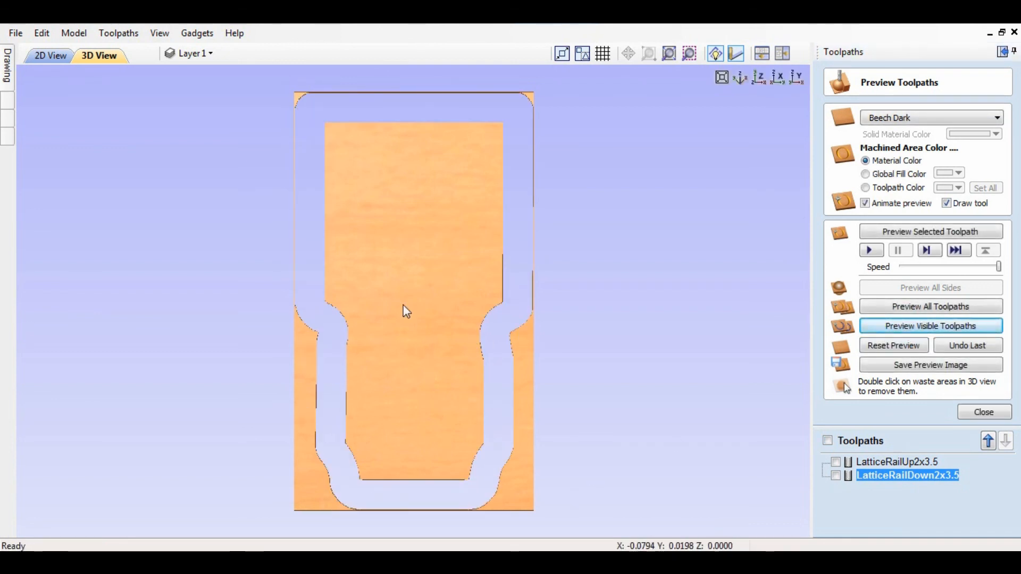
pyautogui.doubleClick(422, 279)
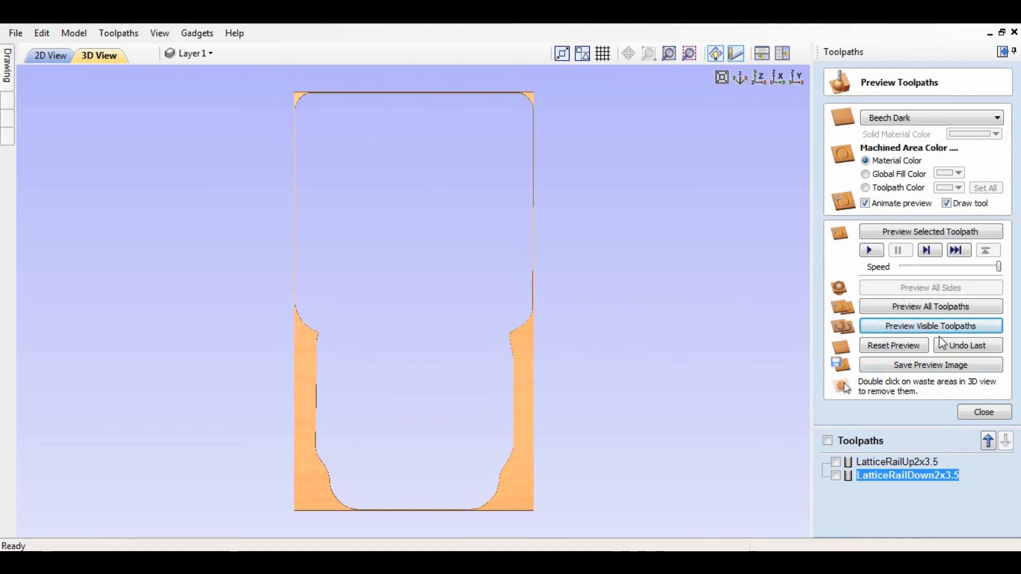
pyautogui.click(889, 347)
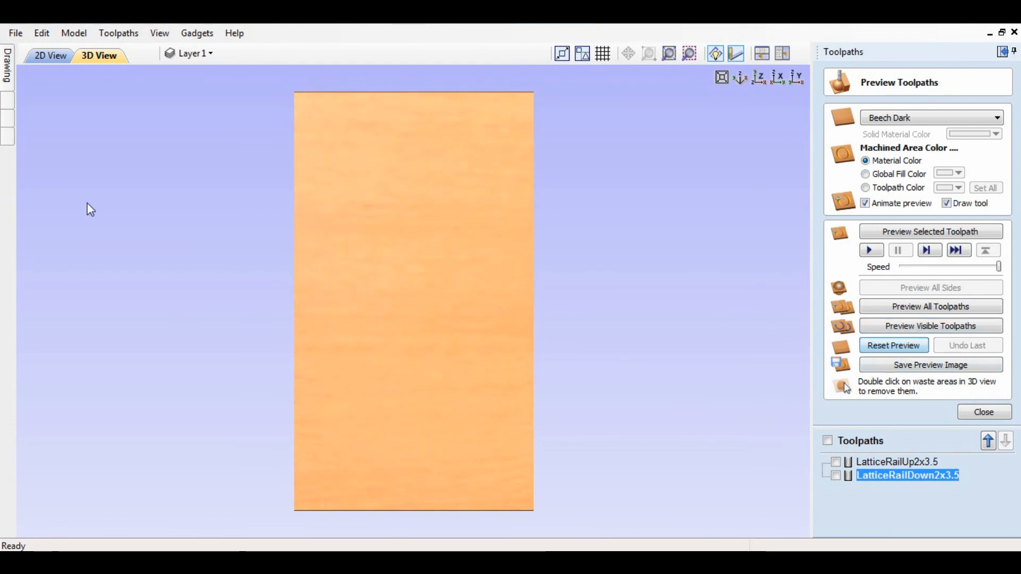
# In the 2D view, hide the LatticeRail2x3.5Down layer and show the LatticeRail2x3.5 layer.
pyautogui.click(50, 60)
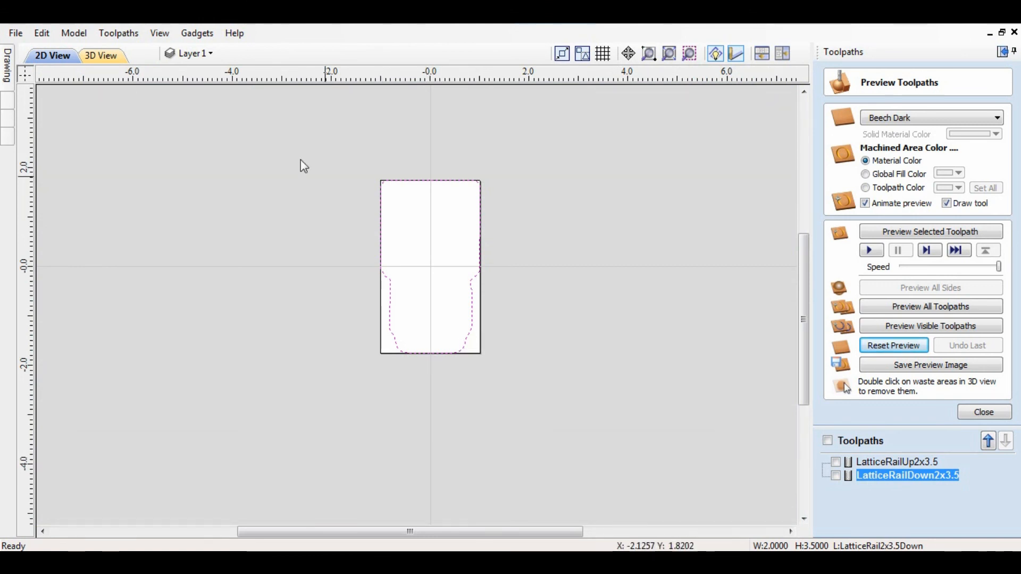
pyautogui.click(190, 54)
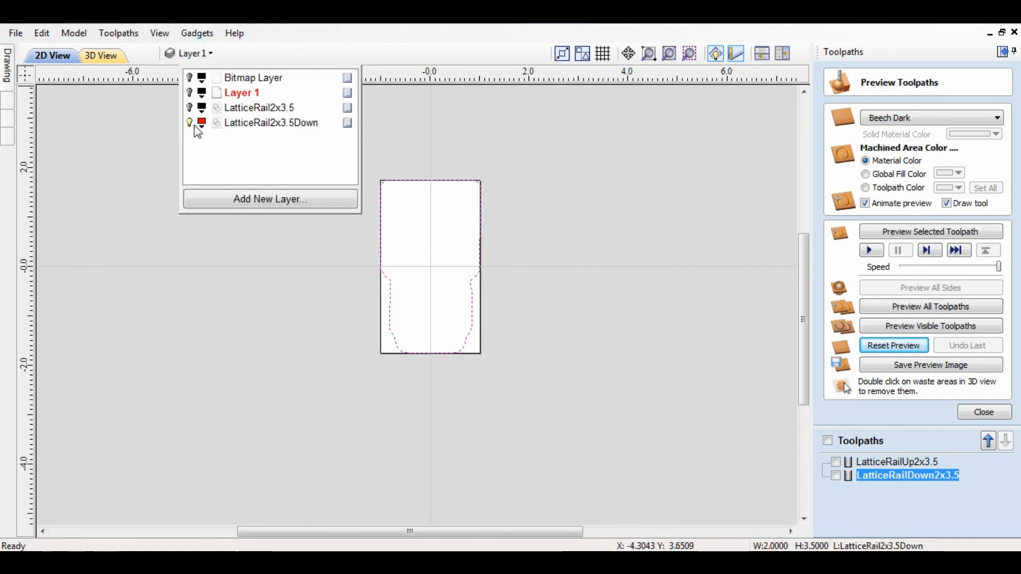
pyautogui.click(189, 123)
pyautogui.click(189, 107)
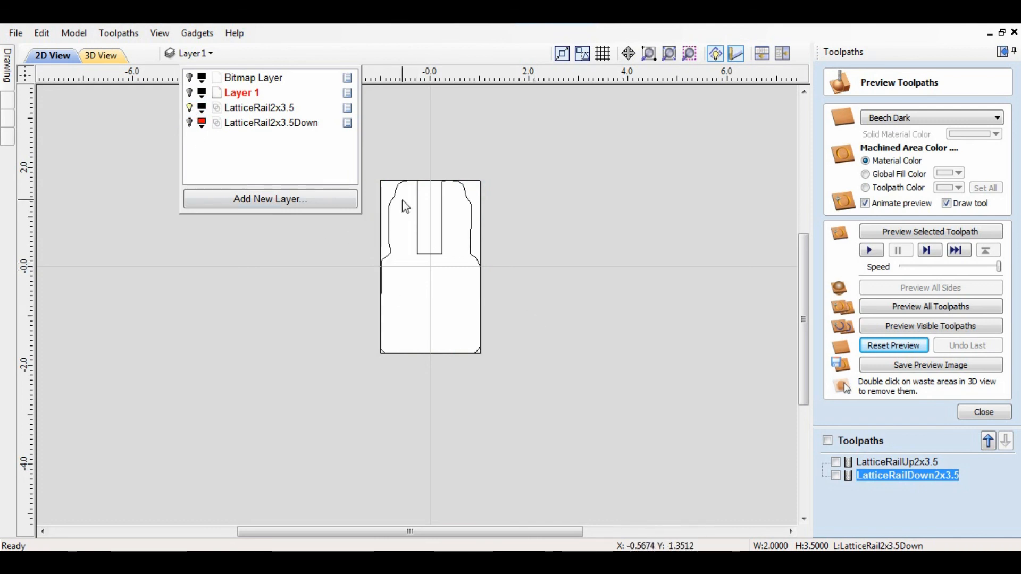
pyautogui.click(585, 221)
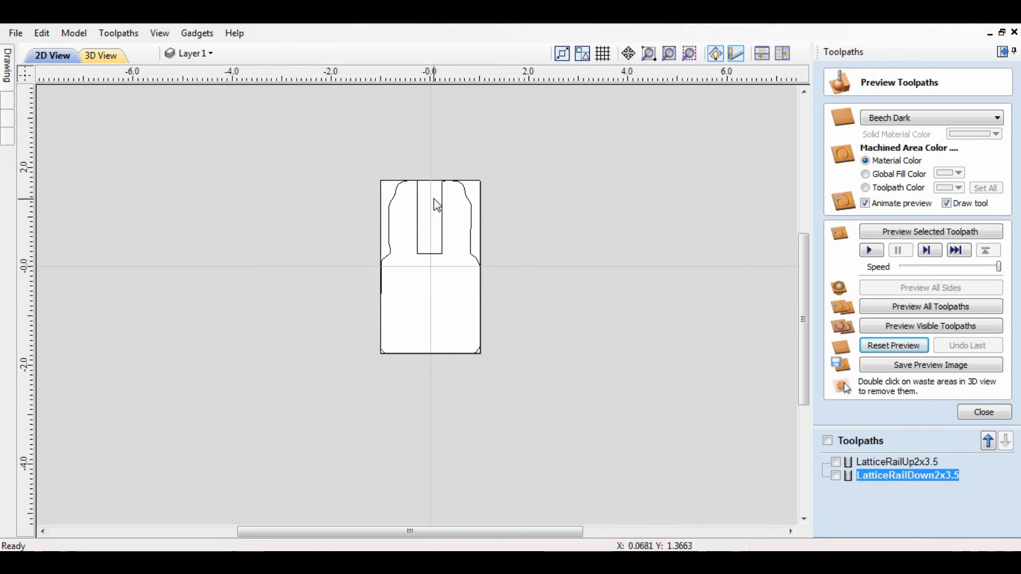
pyautogui.click(587, 269)
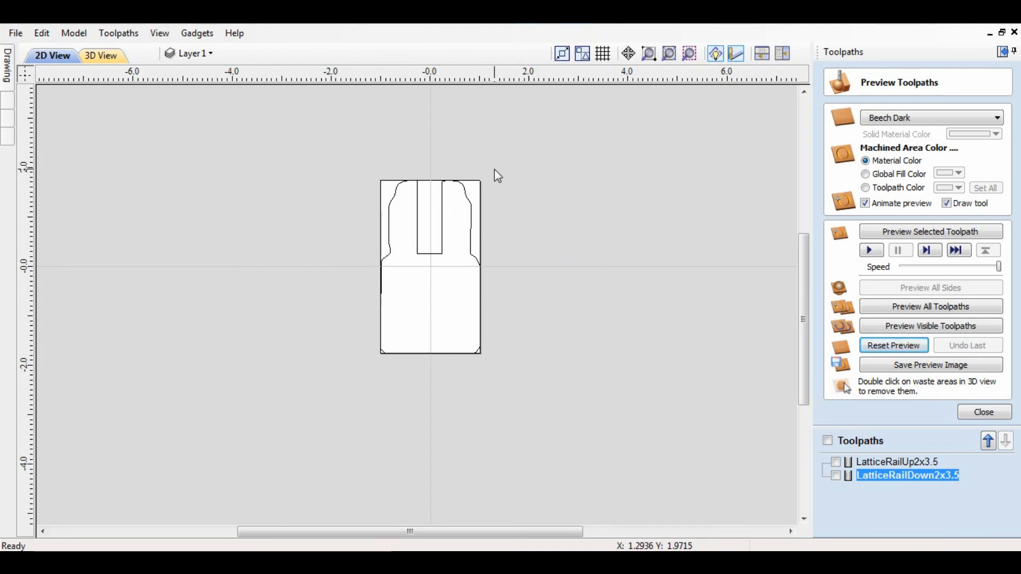
# Cut the upward lattice rail outline at the peak of the lobe on the negative X side, at about X -0.399.
pyautogui.scroll(2, 425, 175)
pyautogui.scroll(4, 401, 186)
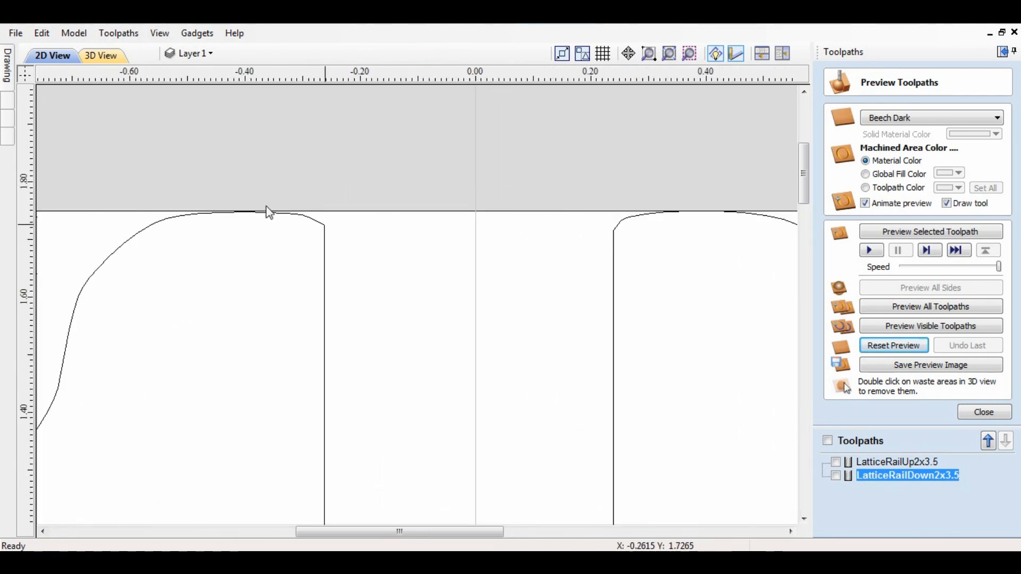
pyautogui.scroll(3, 193, 217)
pyautogui.scroll(2, 311, 206)
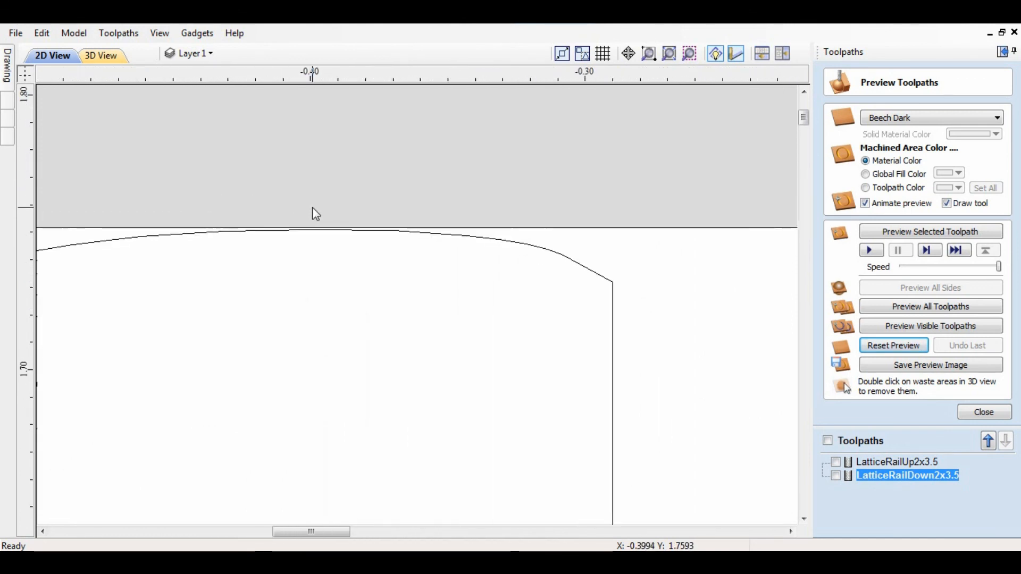
pyautogui.click(313, 237)
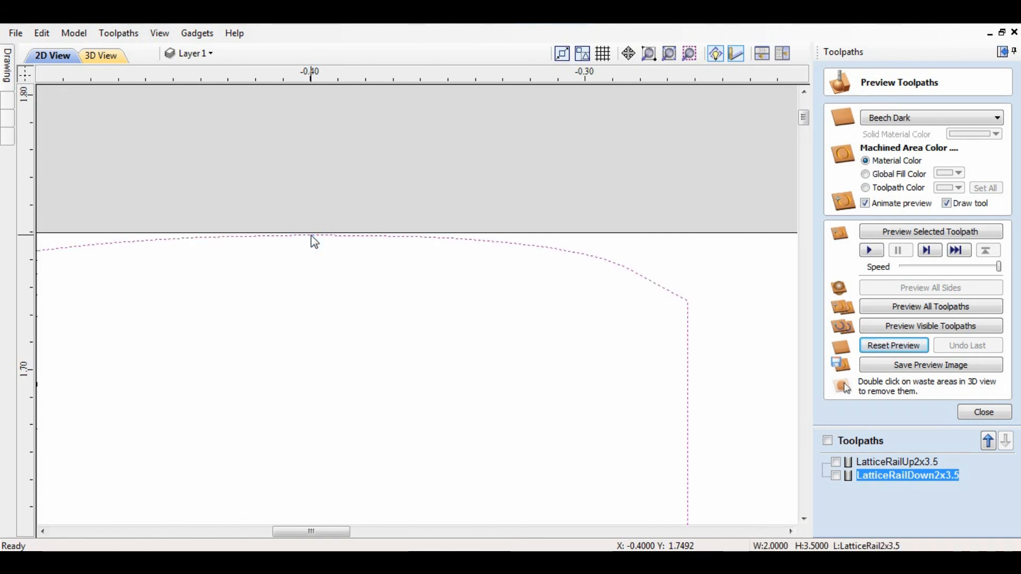
pyautogui.press('n')
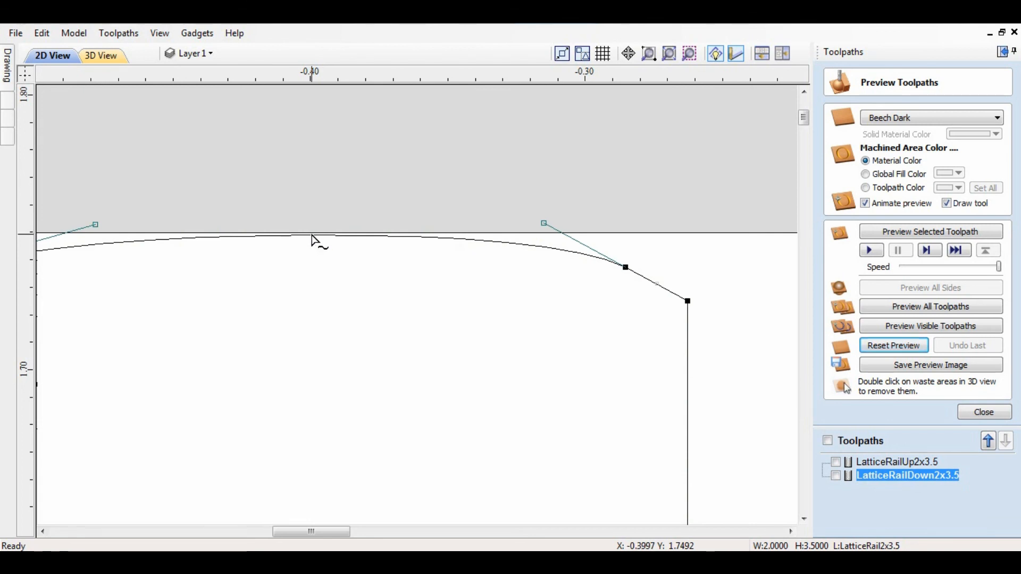
pyautogui.rightClick(315, 238)
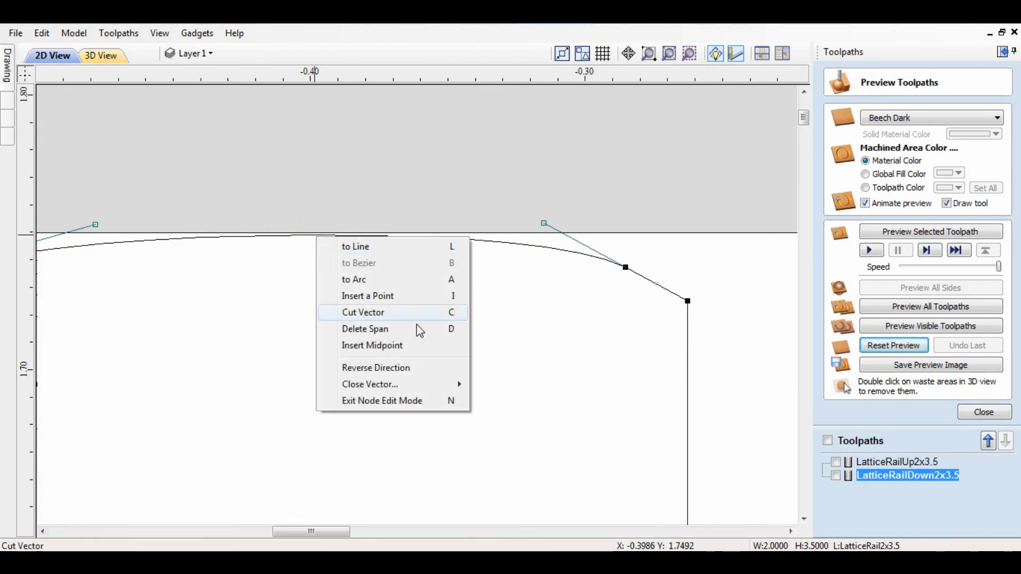
pyautogui.click(367, 314)
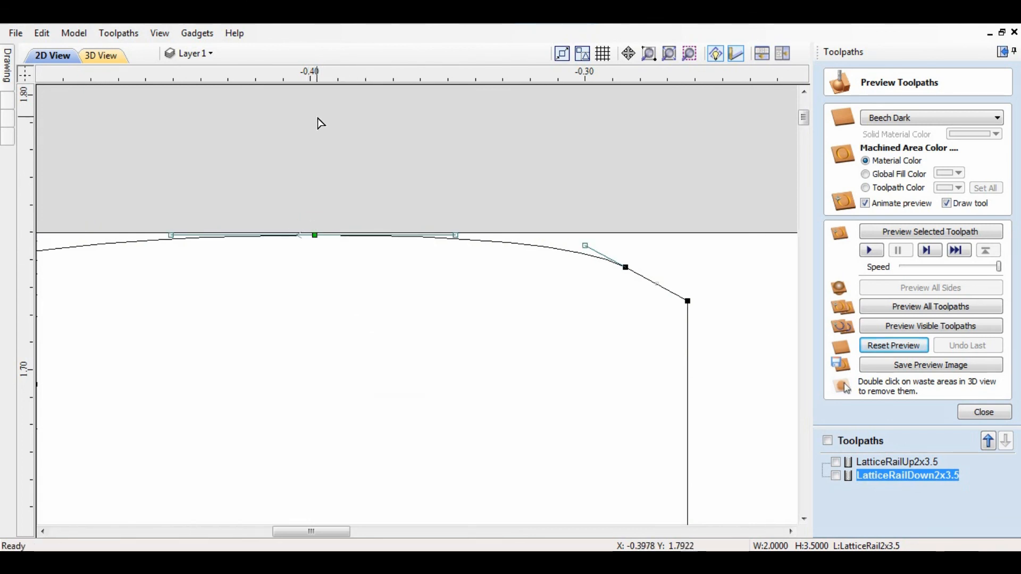
# Cut the same outline at the peak of the opposite lobe, at about X 0.385.
pyautogui.scroll(-4, 200, 185)
pyautogui.scroll(8, 442, 173)
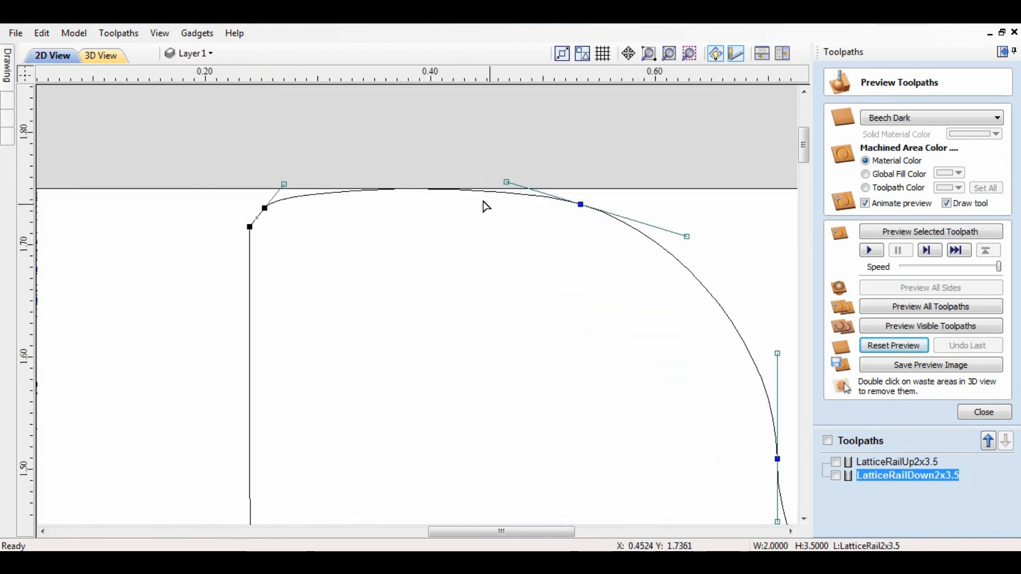
pyautogui.scroll(3, 378, 240)
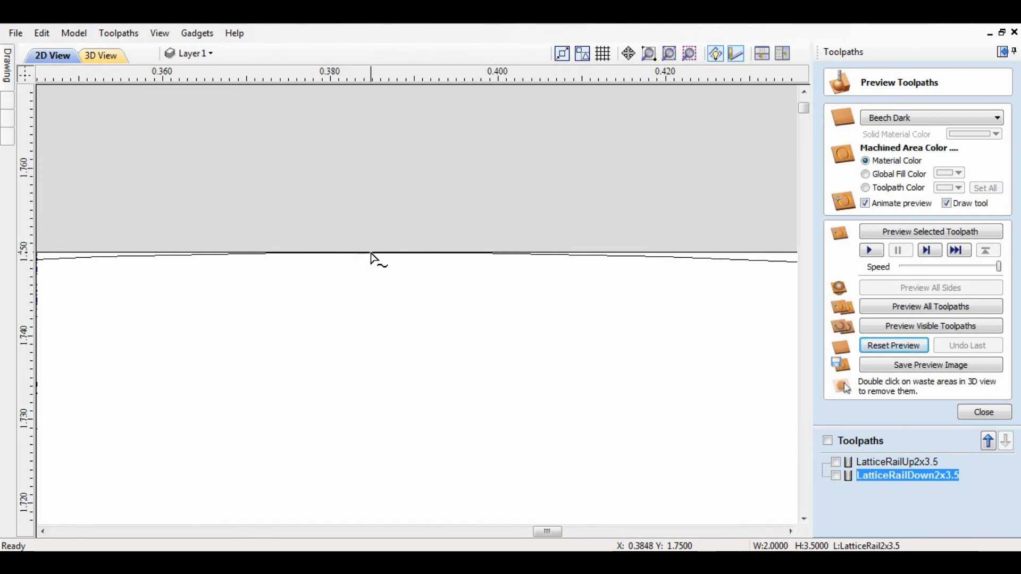
pyautogui.rightClick(371, 254)
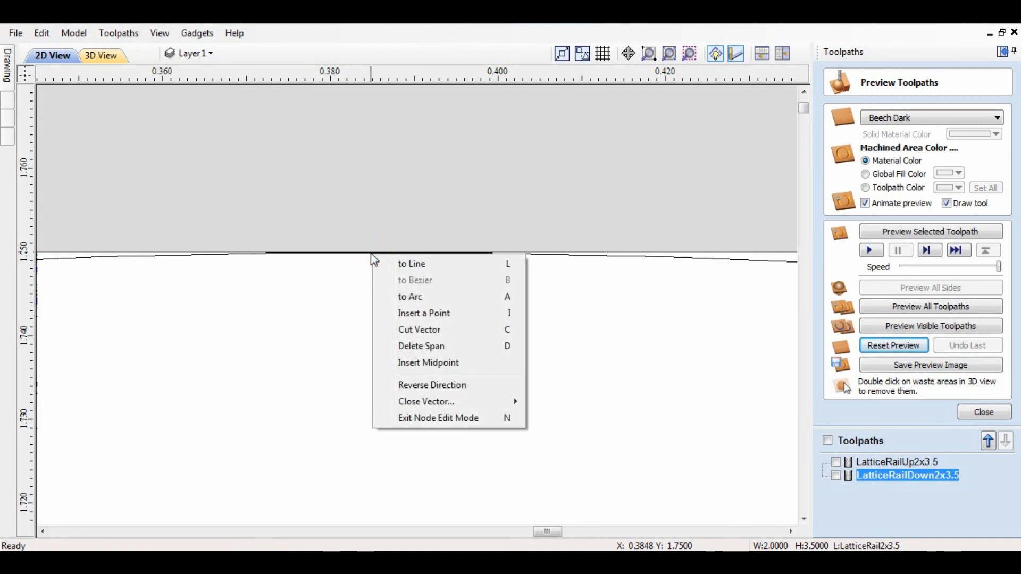
pyautogui.click(428, 339)
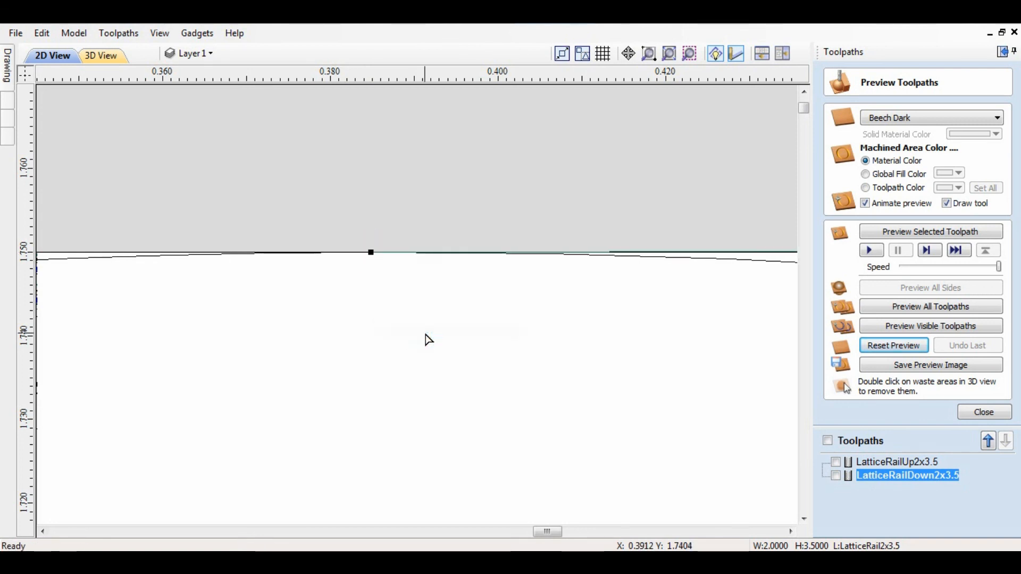
# Leave node editing and delete the separated centre slot segment between the two lobes.
pyautogui.scroll(-4, 360, 292)
pyautogui.scroll(-6, 365, 283)
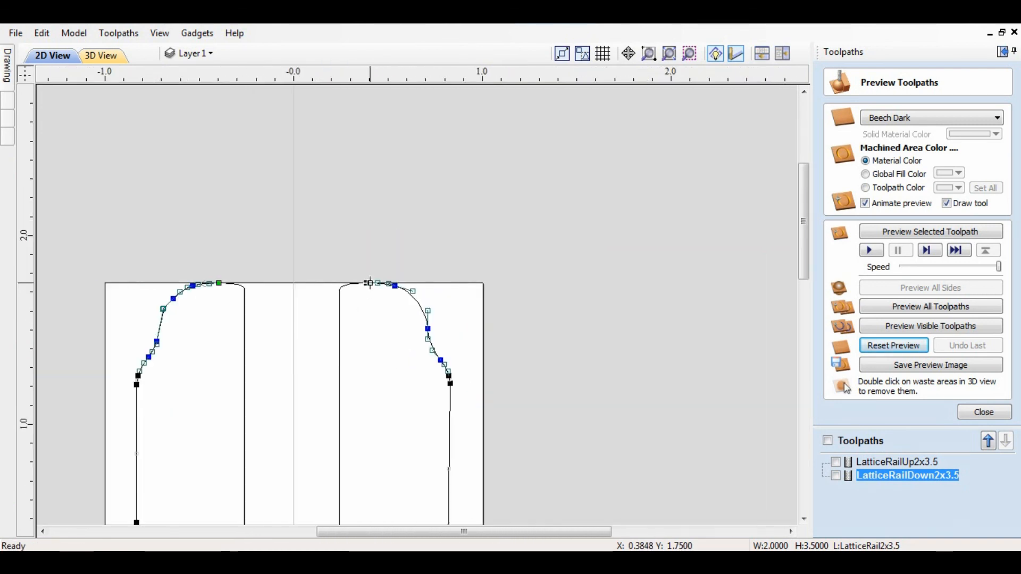
pyautogui.click(435, 278)
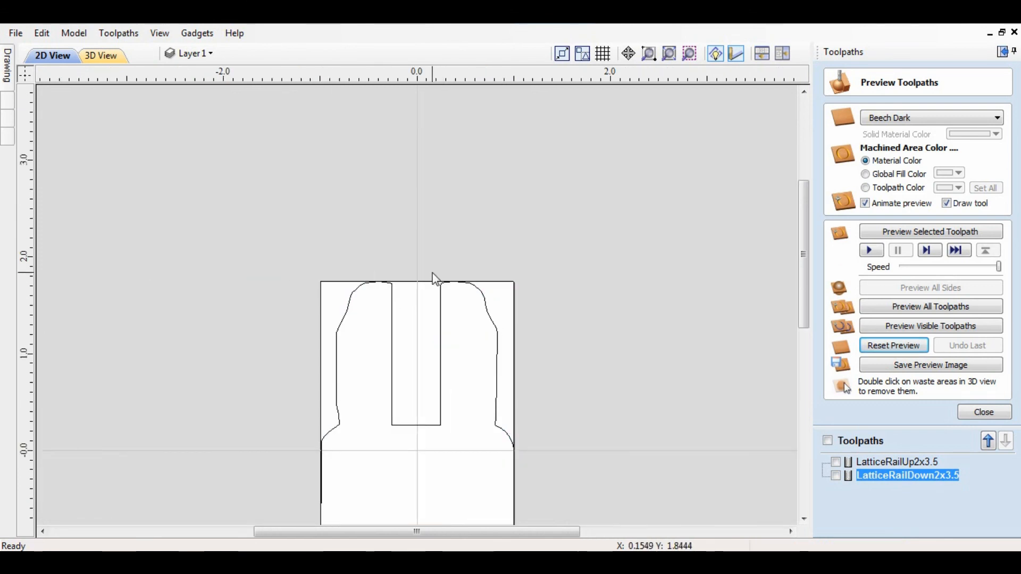
pyautogui.click(420, 426)
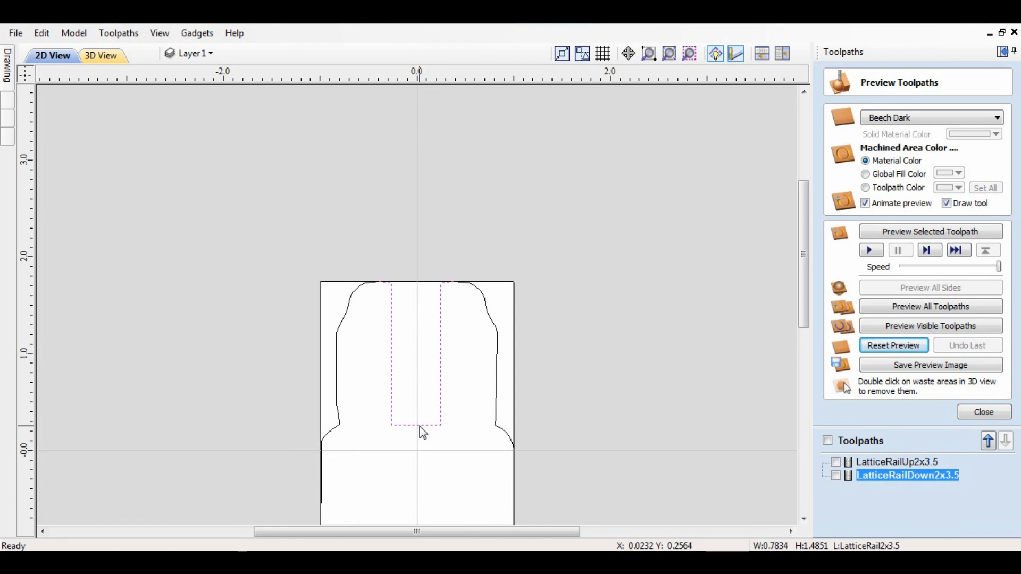
pyautogui.rightClick(393, 371)
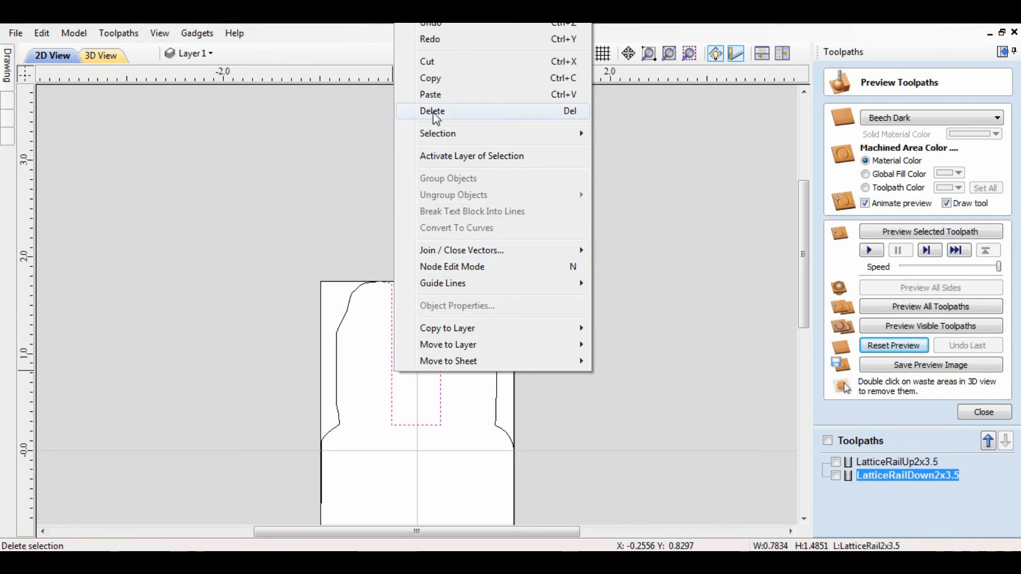
pyautogui.click(434, 113)
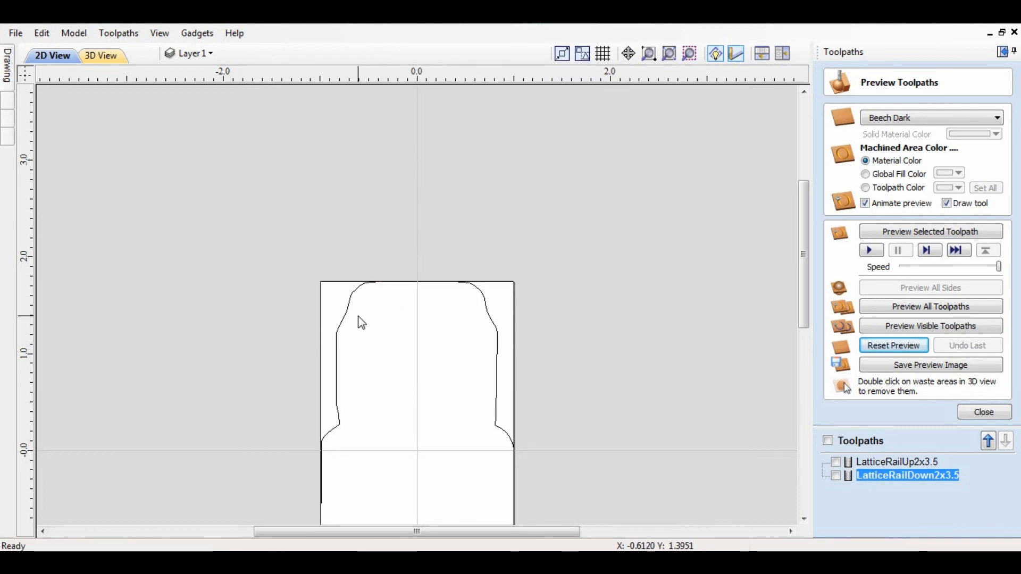
# Close the open upper end of the lattice rail outline with a straight line.
pyautogui.click(343, 319)
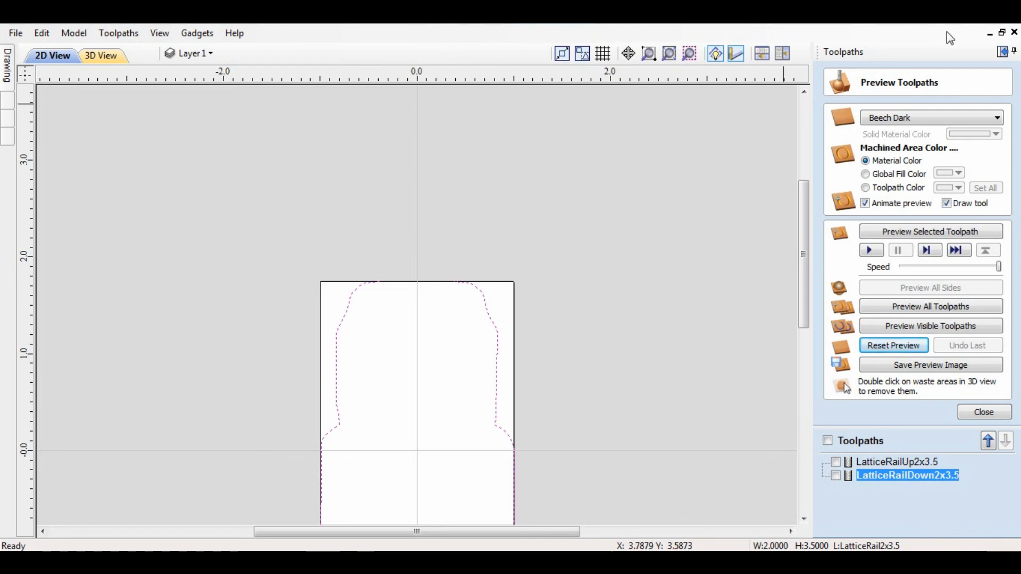
pyautogui.click(1004, 54)
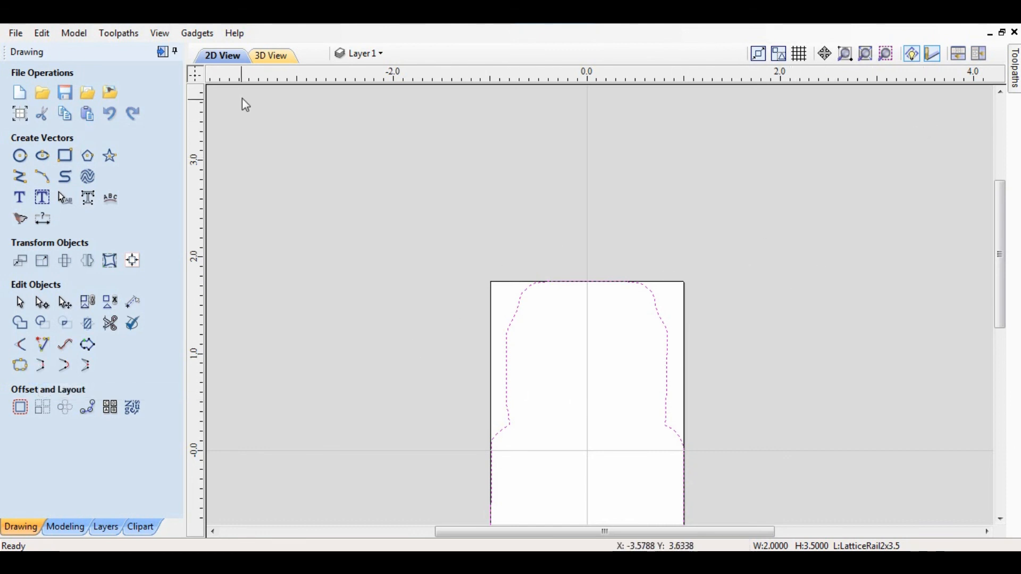
pyautogui.click(164, 53)
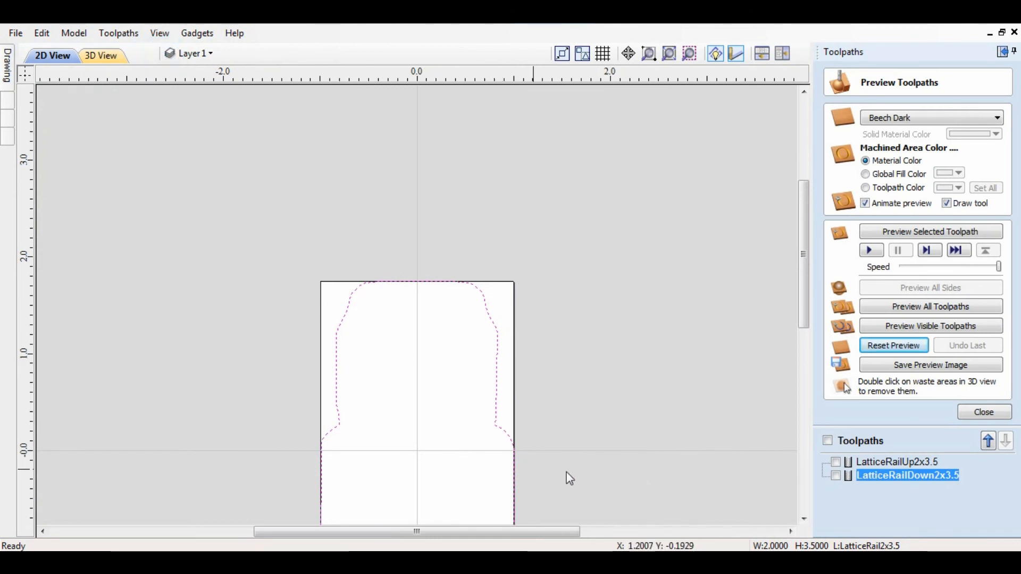
# Recalculate the LatticeRailUp2x3.5 profile toolpath on the closed outline, accepting that the tool cuts through the material.
pyautogui.click(886, 462)
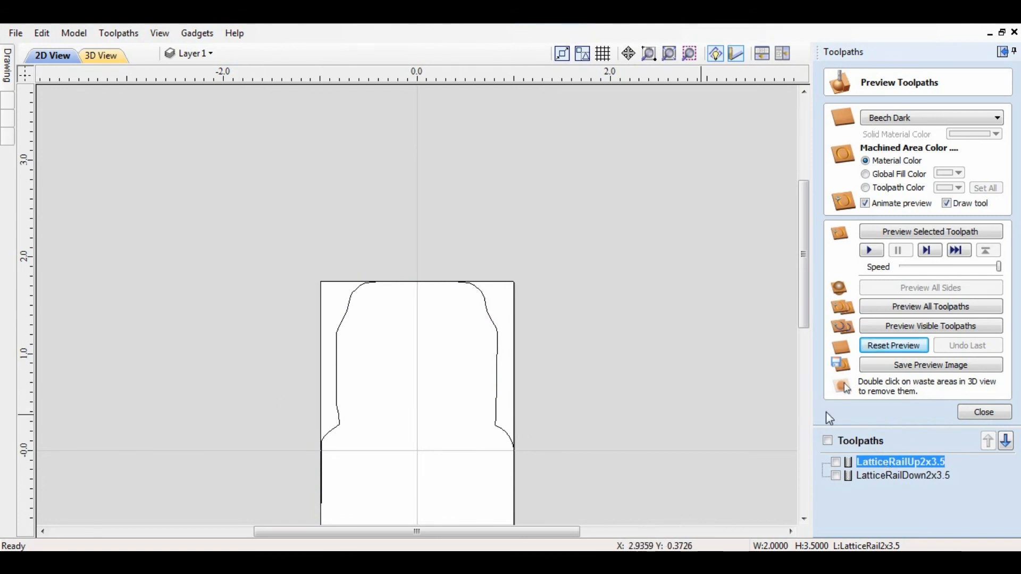
pyautogui.doubleClick(907, 463)
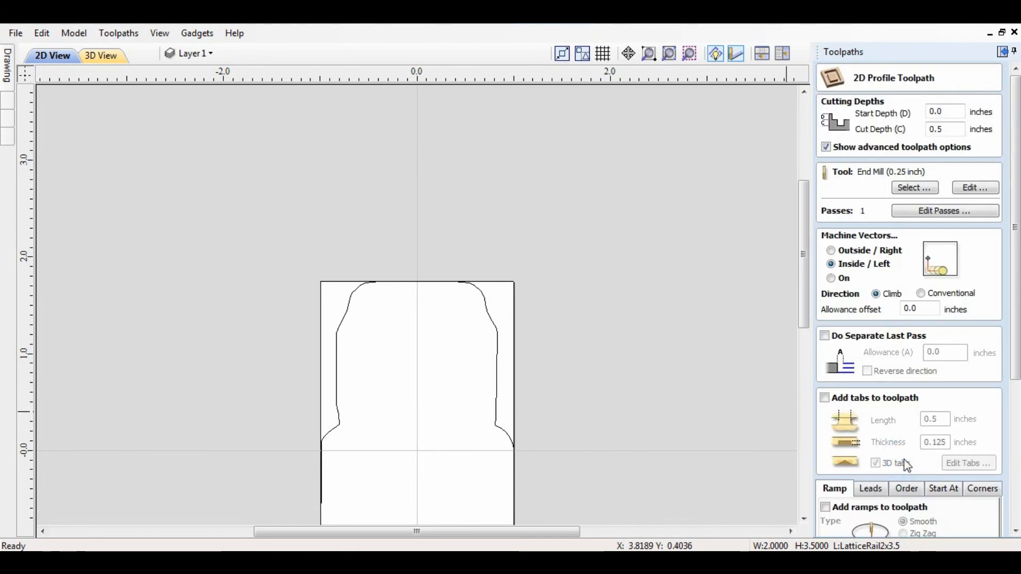
pyautogui.click(497, 405)
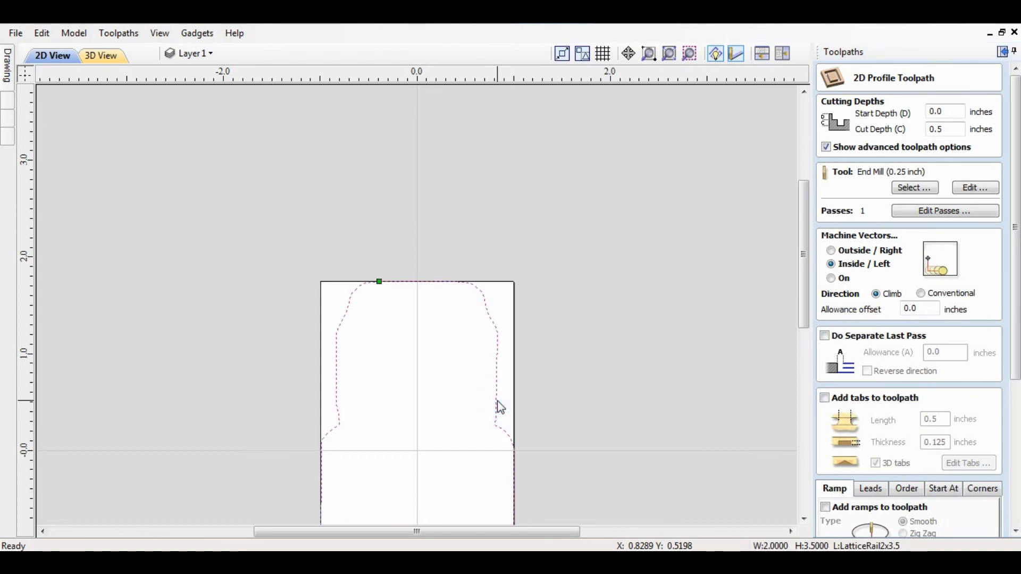
pyautogui.press('f')
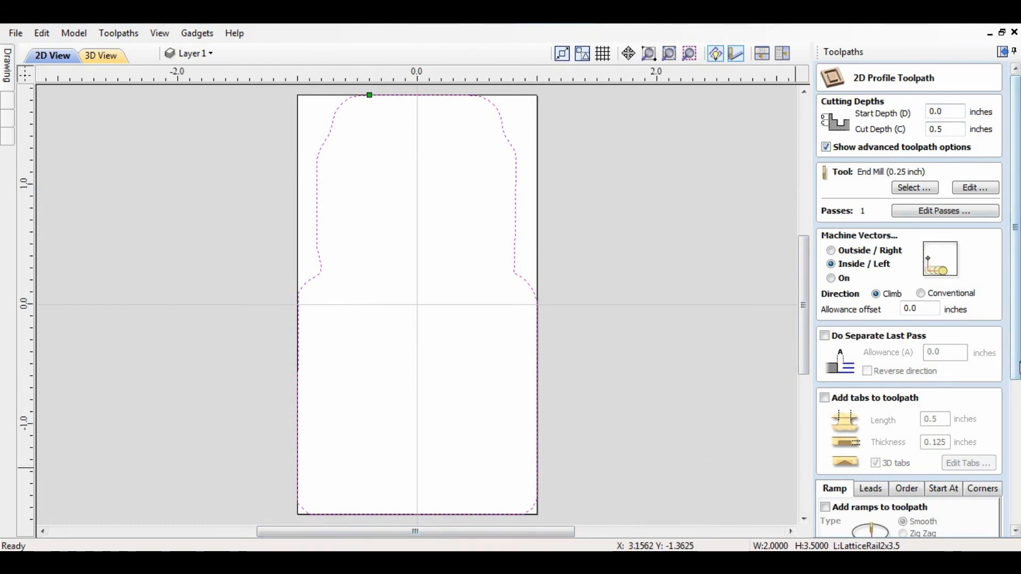
pyautogui.moveTo(1015, 375); pyautogui.dragTo(1017, 524)
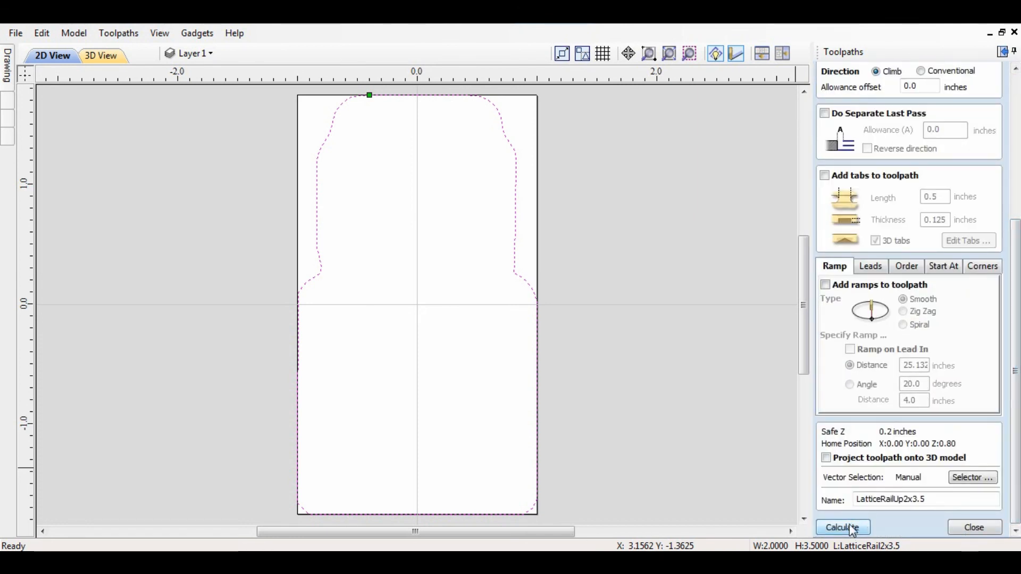
pyautogui.click(852, 531)
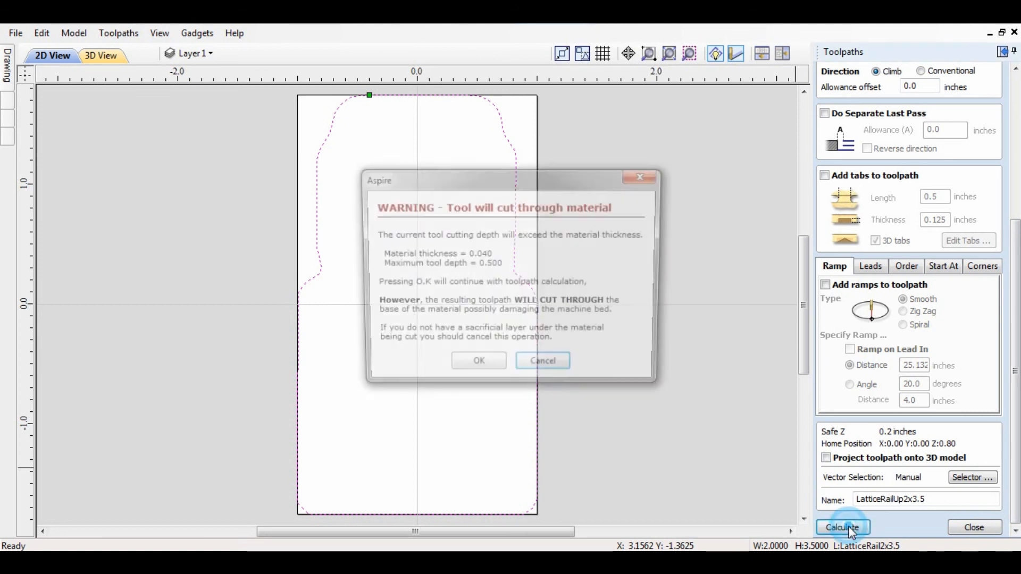
pyautogui.click(482, 367)
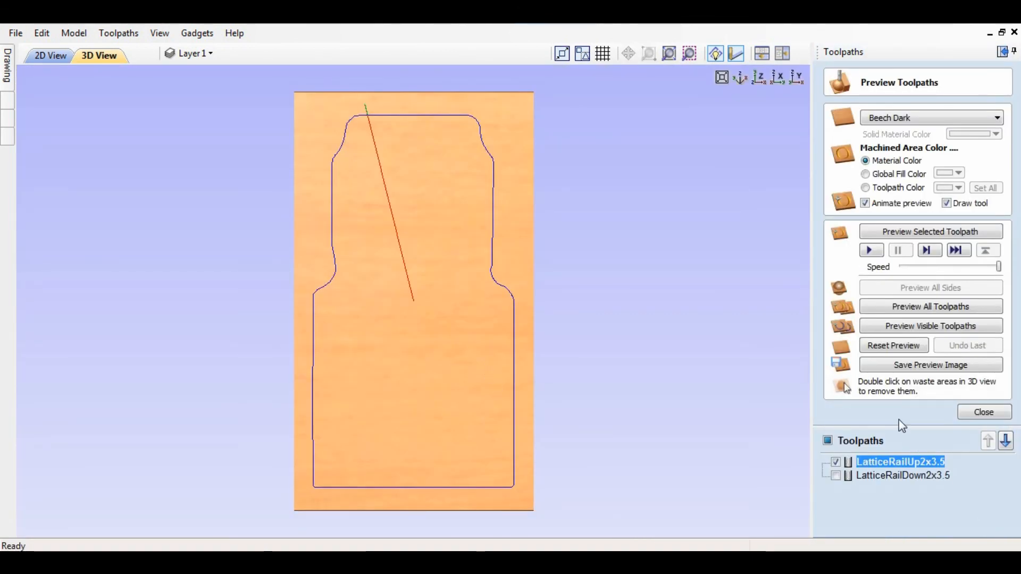
# Preview the visible LatticeRailUp2x3.5 toolpath and remove the waste piece from the opening.
pyautogui.click(905, 327)
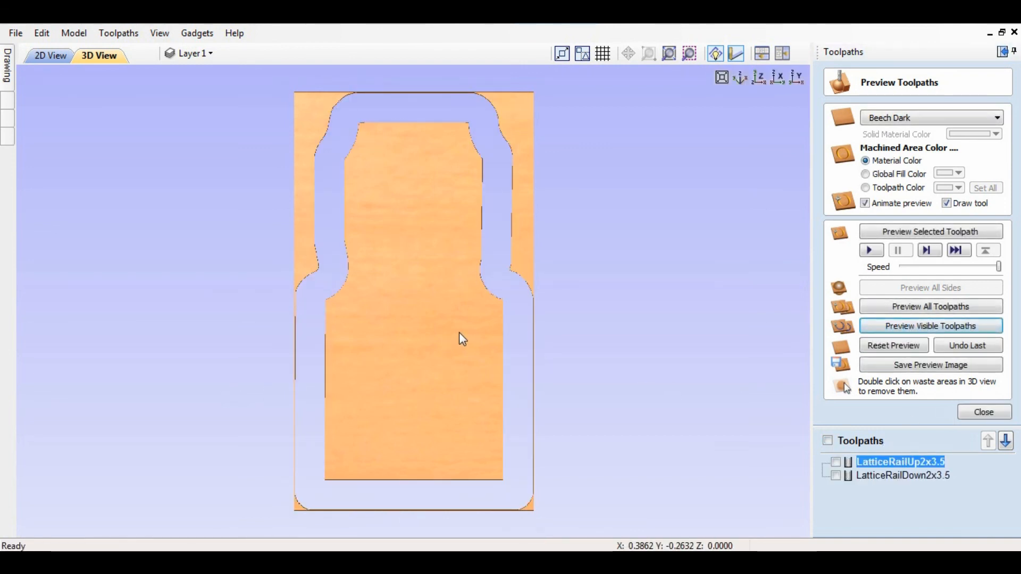
pyautogui.doubleClick(437, 340)
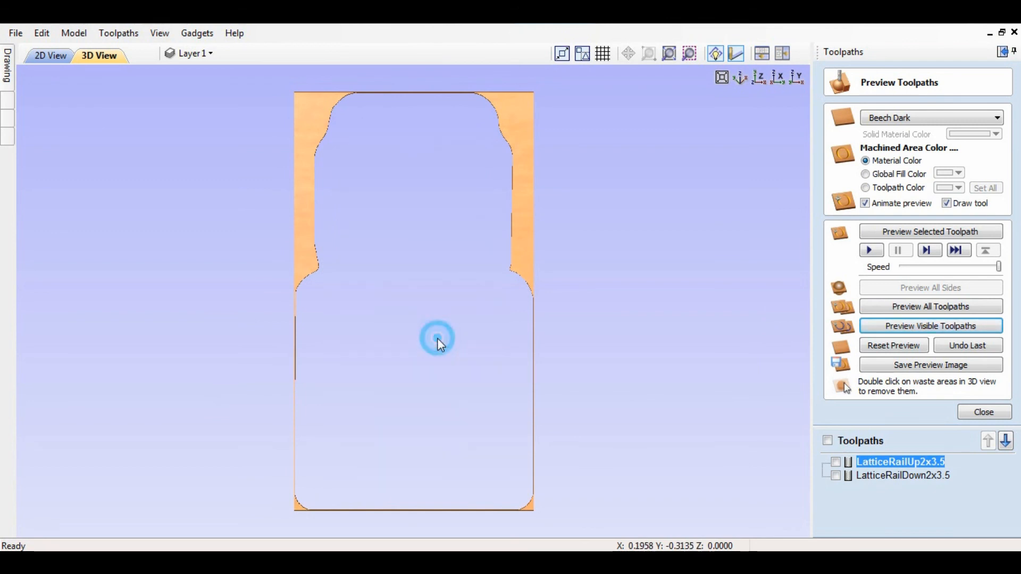